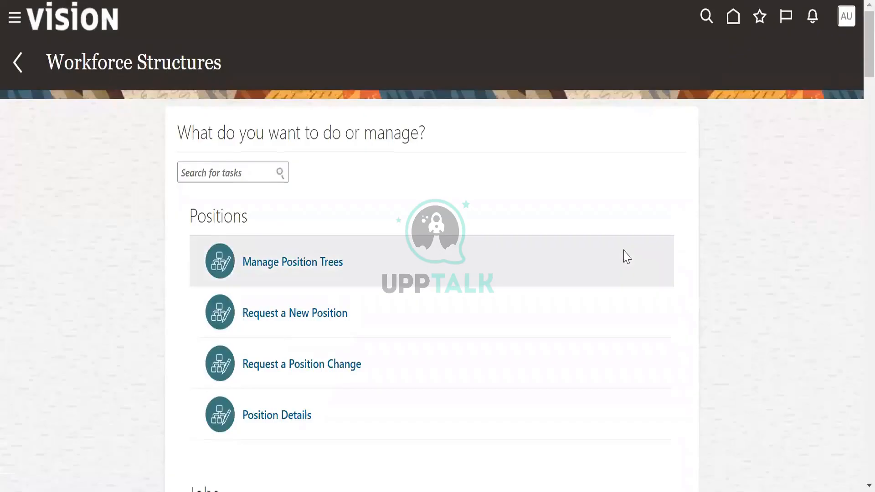
Open the Payroll work area from the My Client Groups apps
click(627, 259)
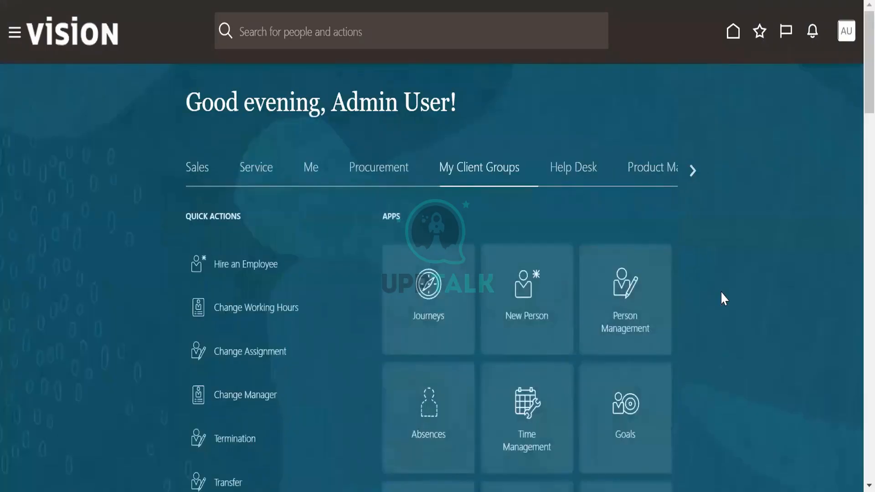
scroll(722, 293, down, 5)
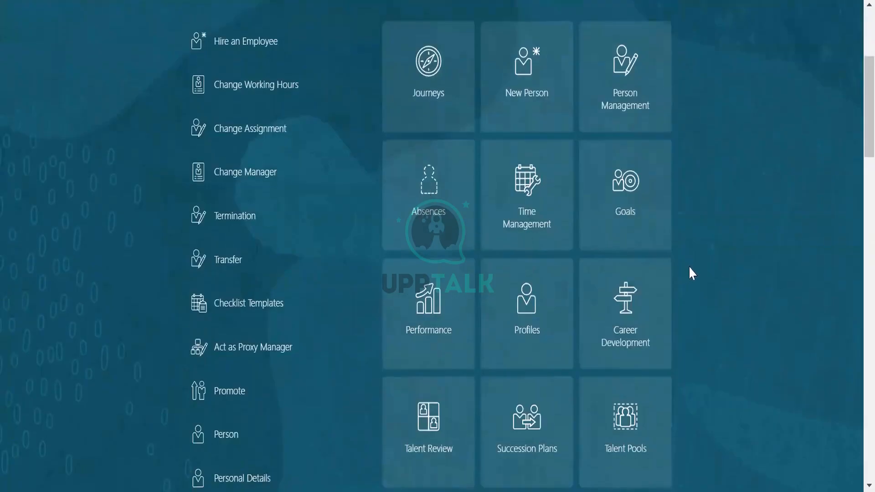
scroll(690, 271, down, 15)
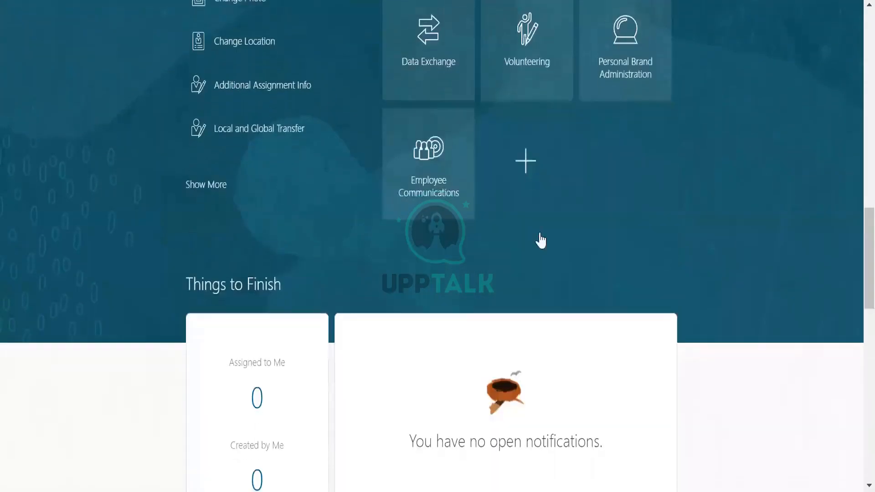
scroll(541, 240, up, 6)
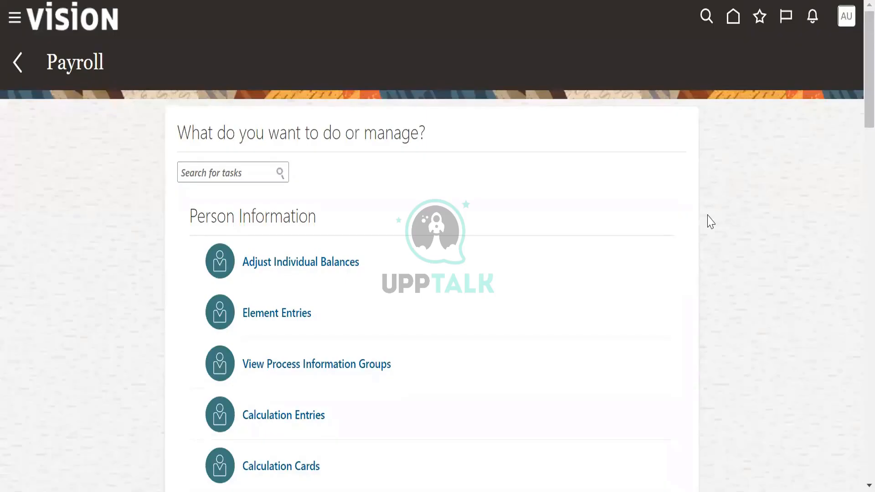
Examine the payroll tasks listed under Person Information, Flow Submission and Results, and Administration
scroll(597, 312, down, 3)
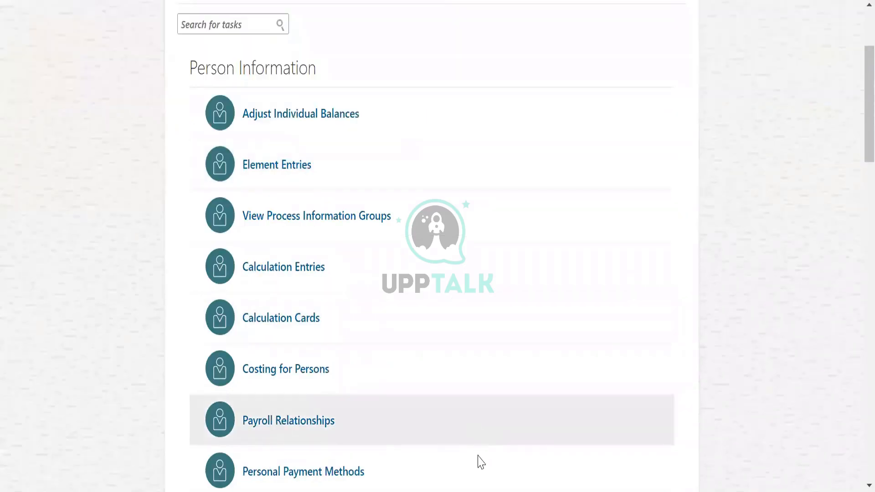
scroll(318, 313, down, 3)
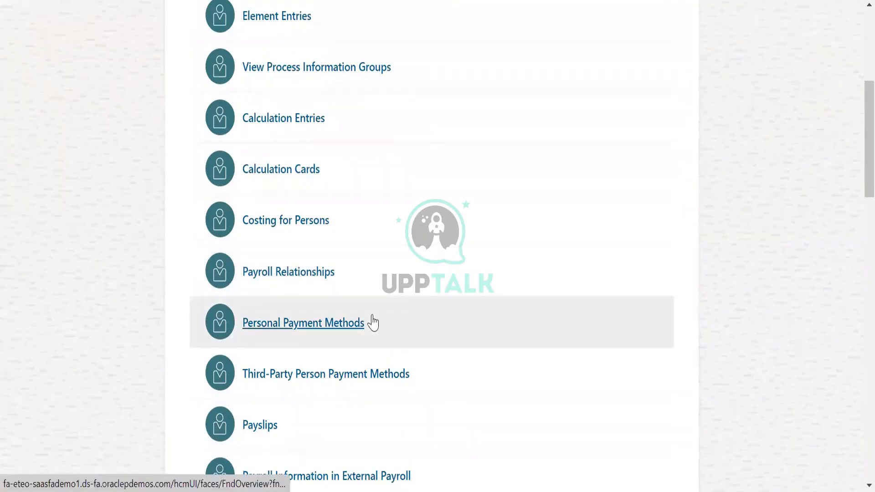
scroll(420, 320, up, 2)
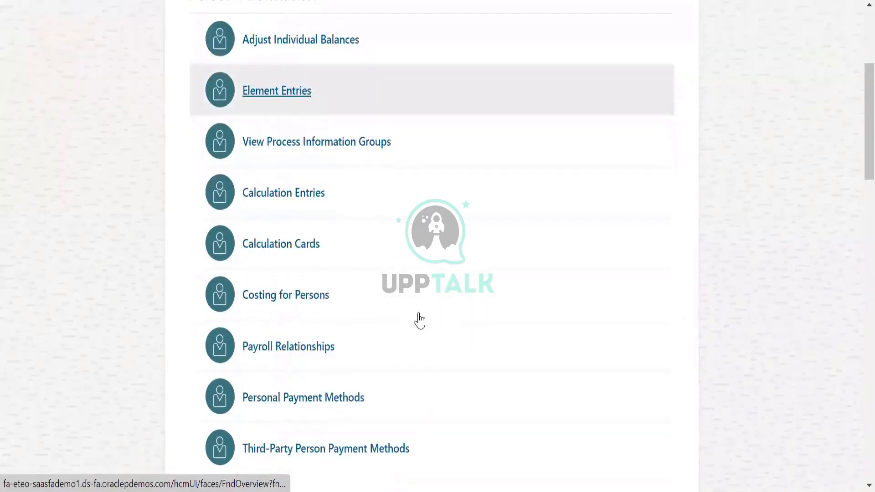
scroll(419, 320, down, 2)
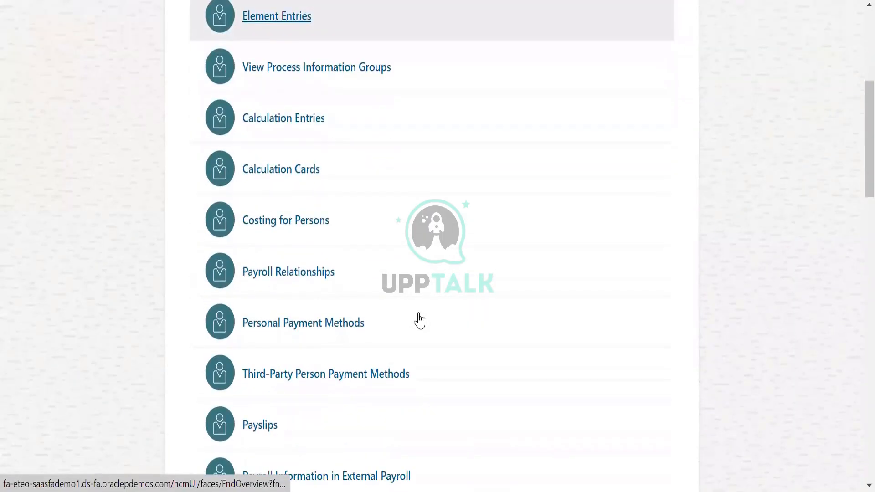
scroll(420, 320, down, 10)
scroll(429, 344, up, 18)
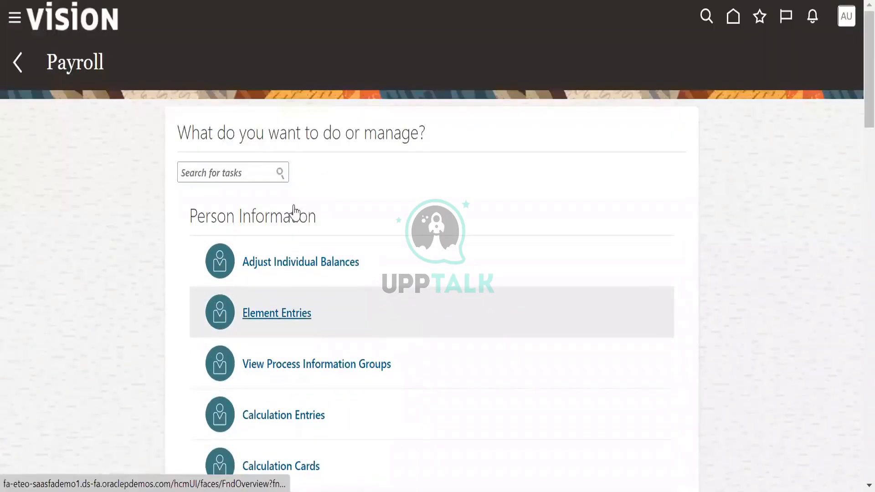
scroll(293, 211, down, 4)
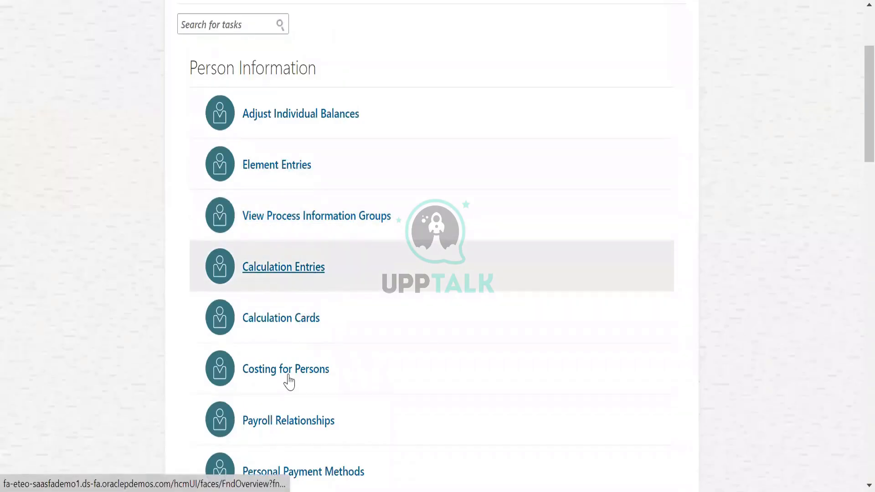
scroll(308, 321, down, 3)
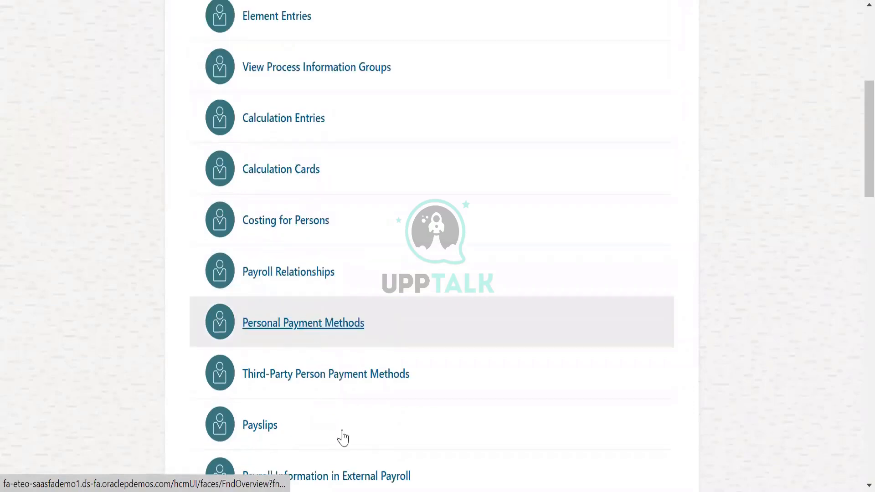
scroll(342, 438, down, 3)
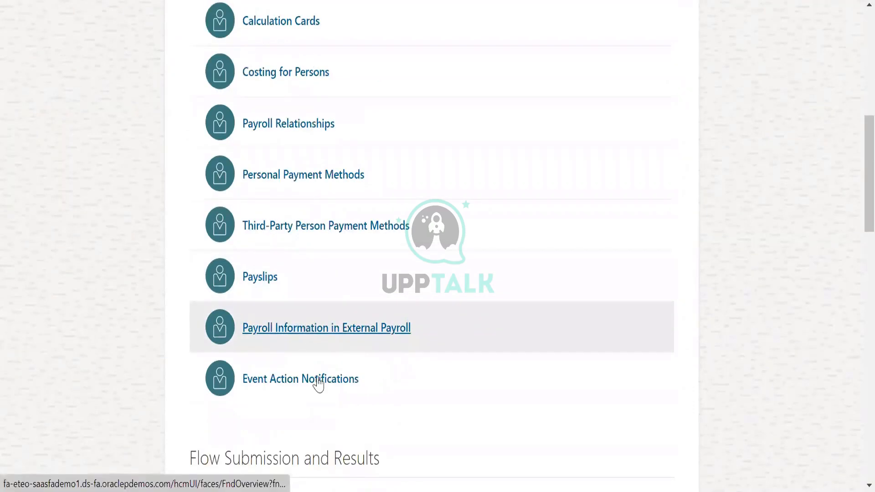
scroll(422, 387, down, 3)
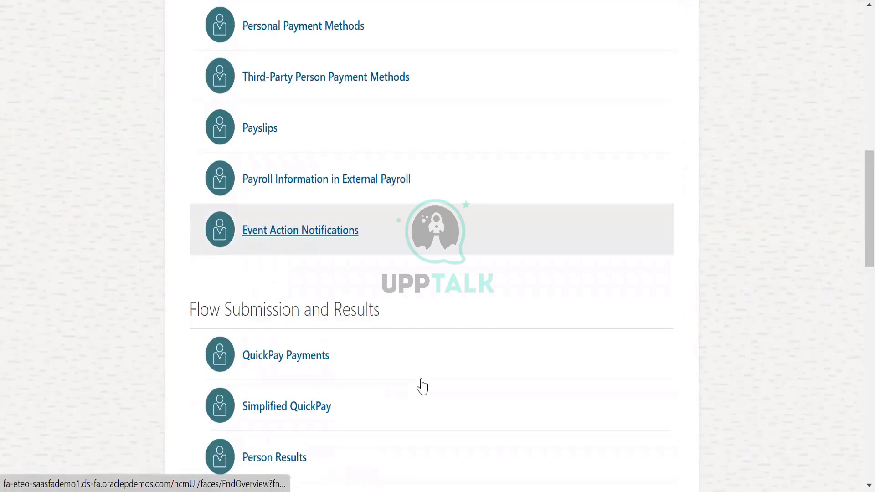
scroll(422, 387, down, 4)
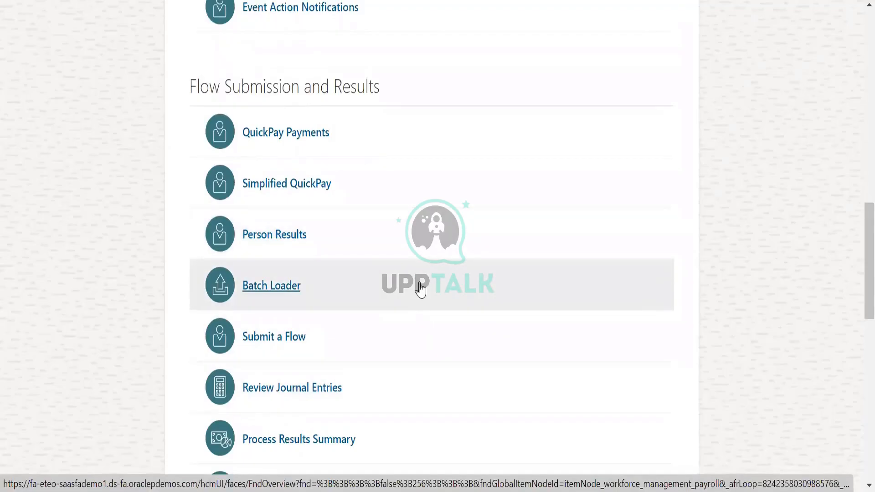
scroll(420, 289, down, 3)
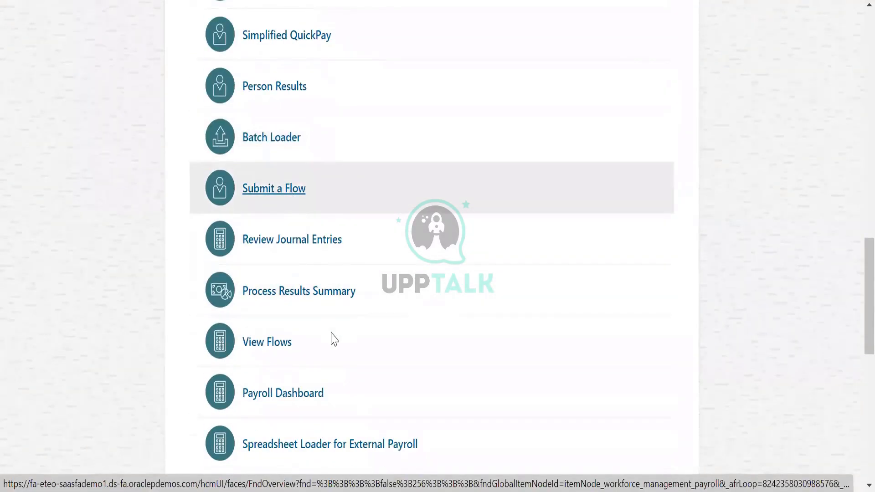
scroll(483, 380, down, 3)
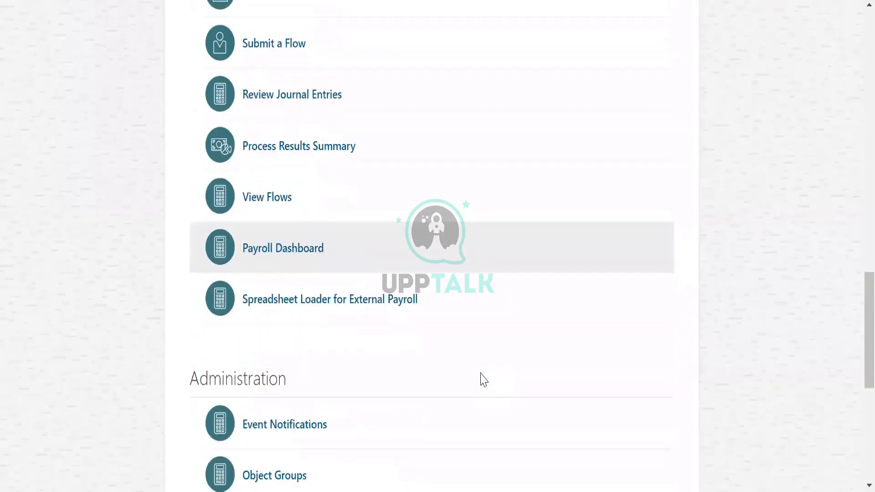
Open the Element Entries task under Person Information
scroll(481, 378, up, 15)
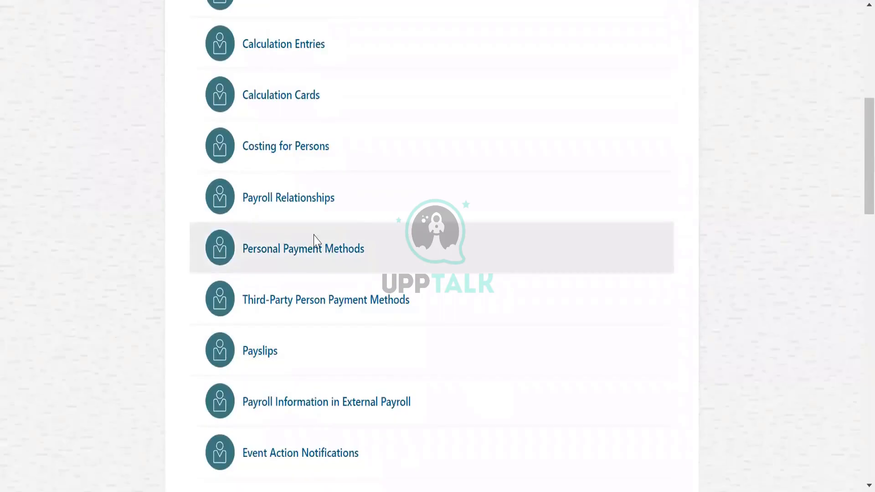
scroll(328, 136, up, 6)
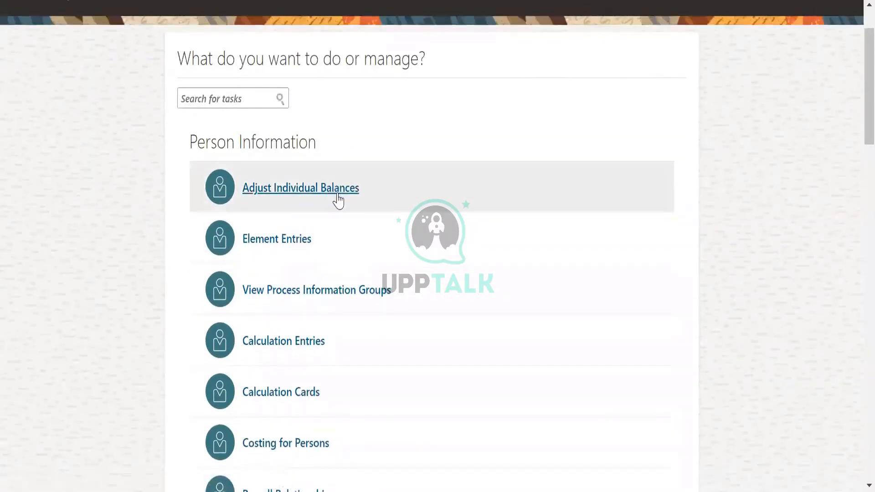
scroll(319, 184, down, 2)
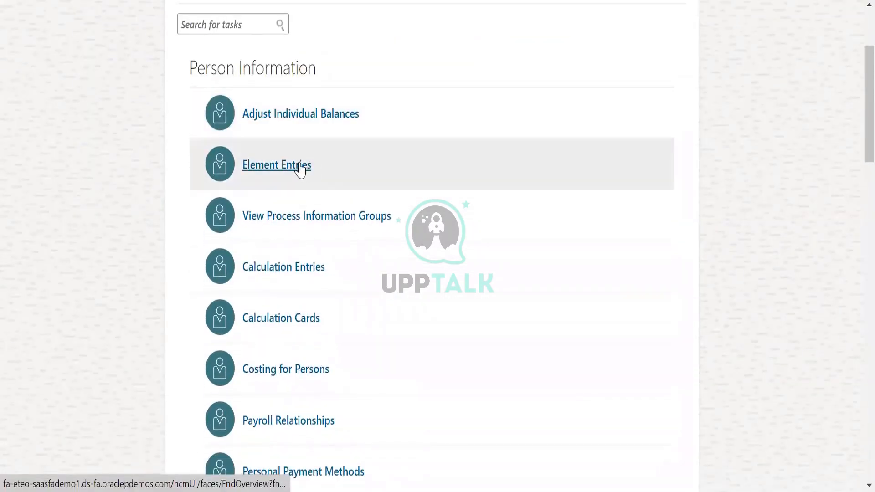
click(299, 166)
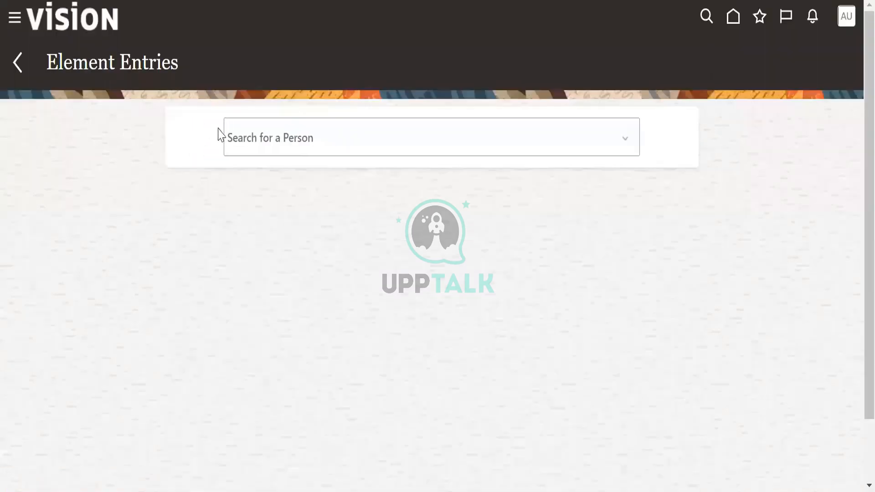
click(271, 138)
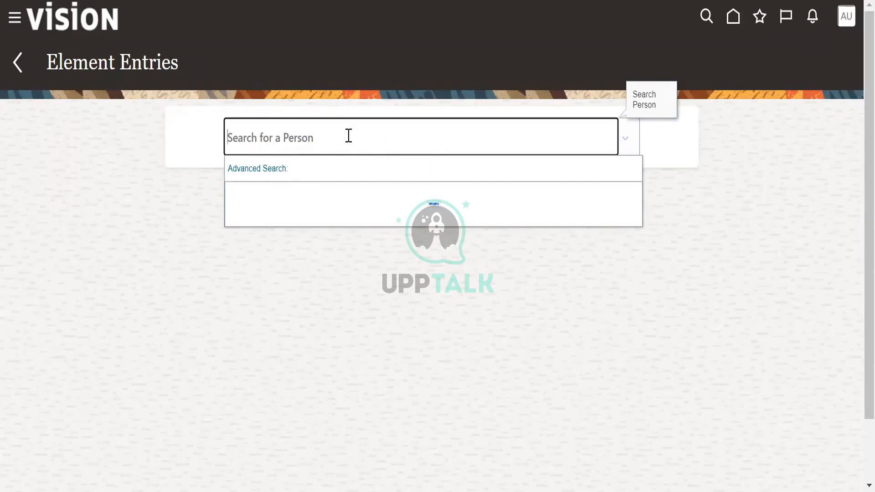
text(PR)
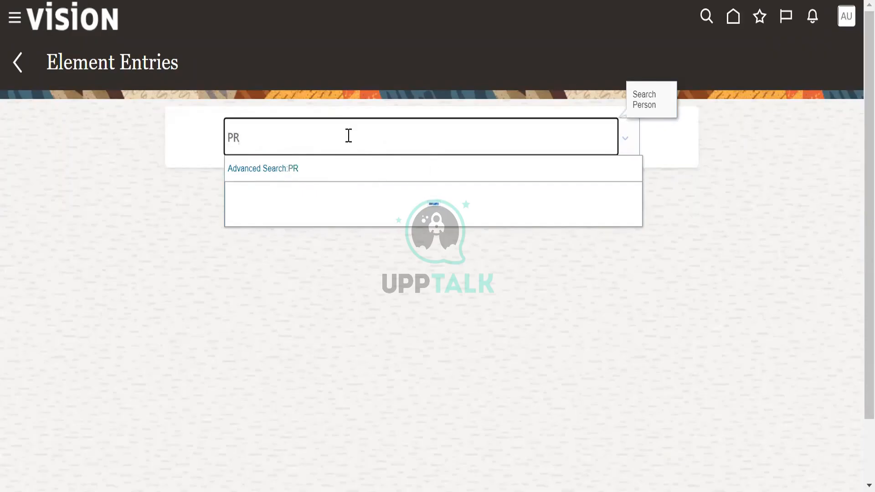
key(BackSpace)
key(BackSpace)
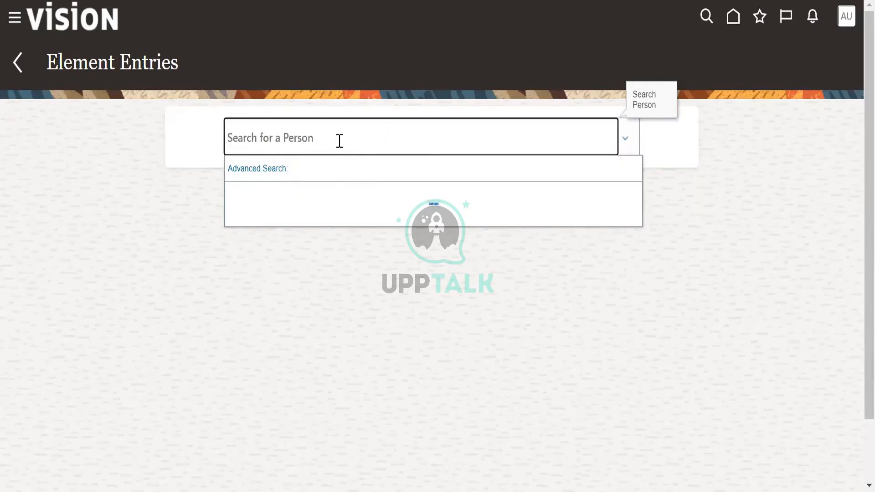
Run an advanced person search for "a%" and dismiss the error dialogs
text(a%)
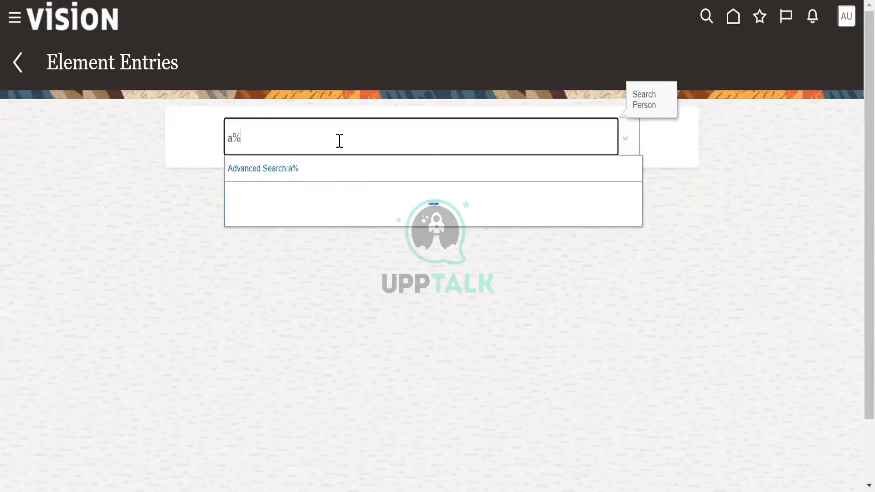
click(316, 165)
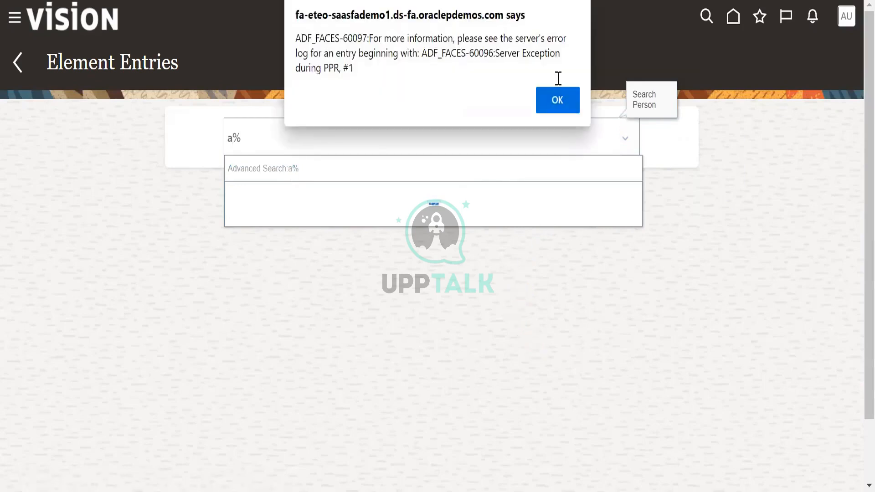
click(556, 100)
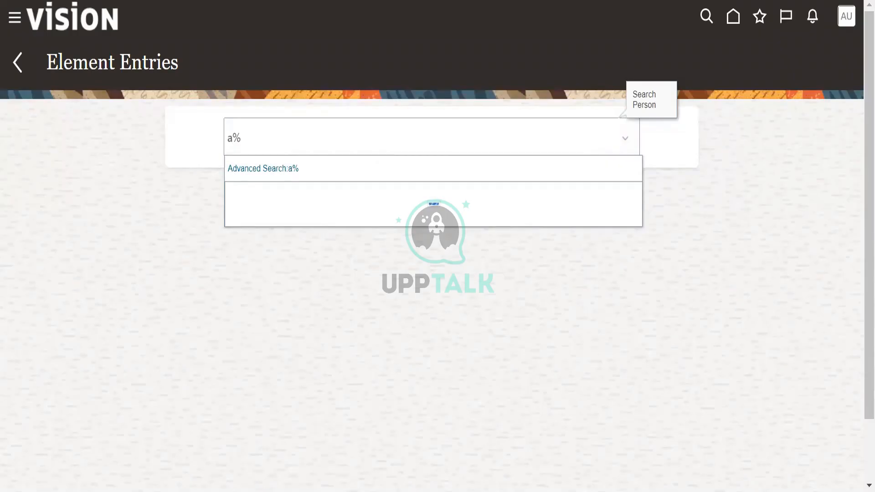
click(258, 168)
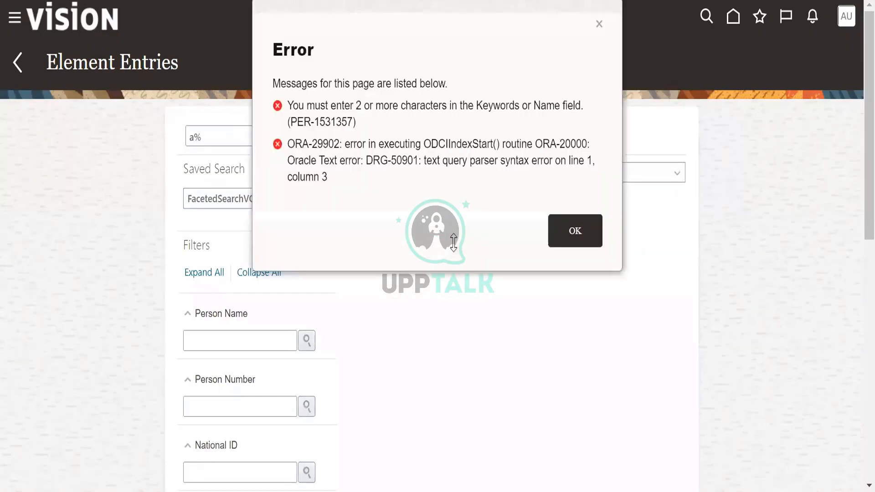
click(576, 230)
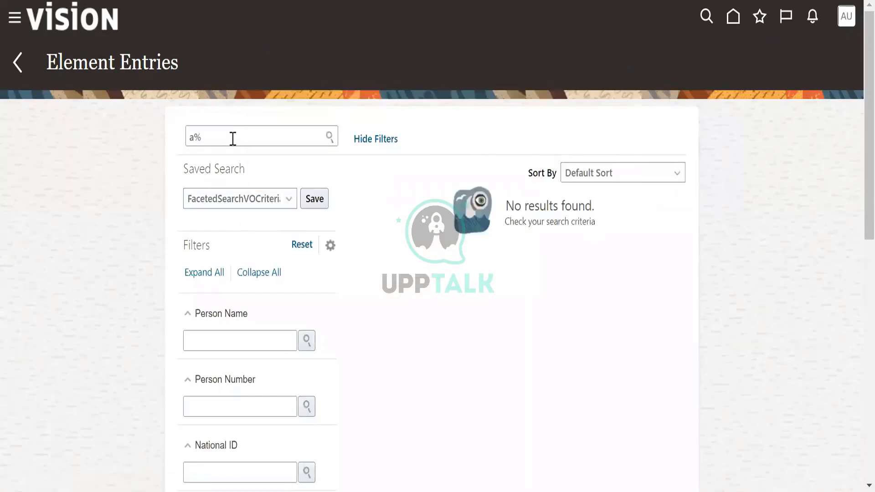
Change the person search to "al%" and open the element entries of the Head of Recruitment employee
click(188, 135)
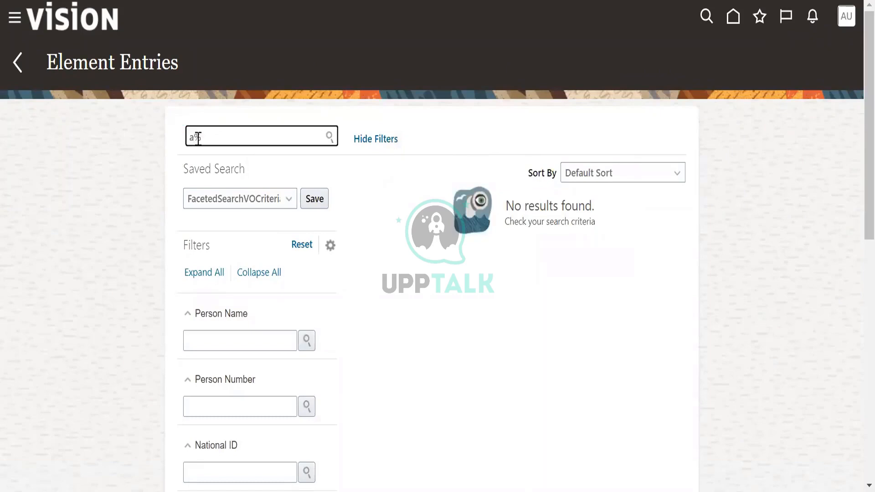
text(l)
click(330, 138)
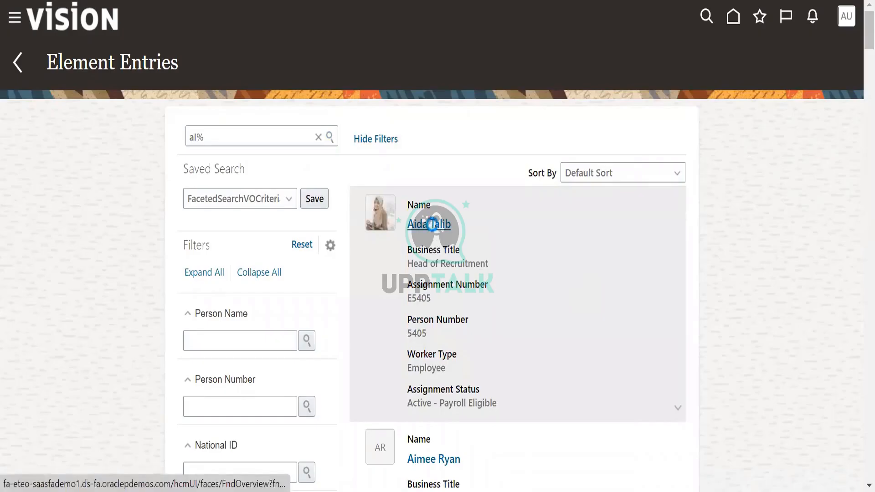
click(433, 230)
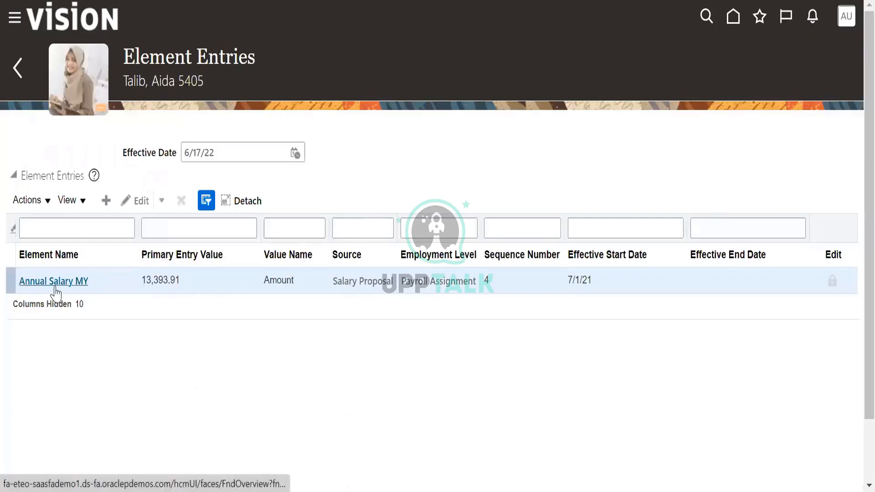
click(46, 200)
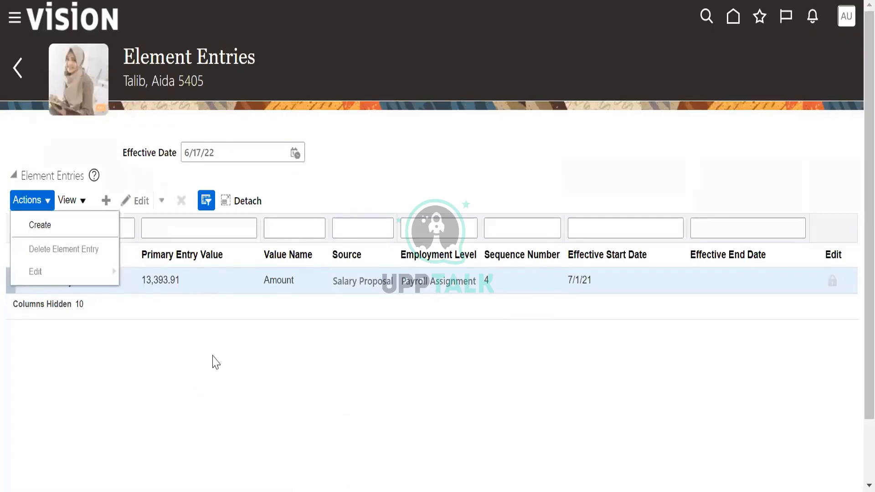
click(215, 363)
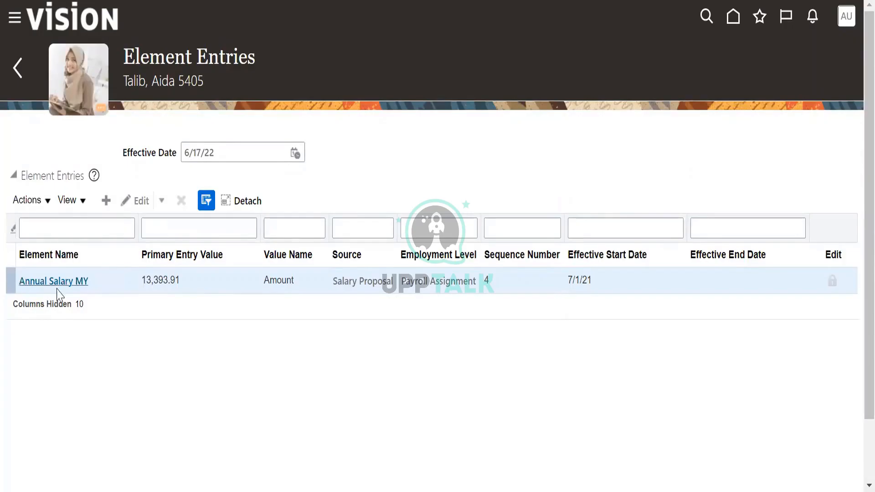
click(46, 204)
click(101, 306)
Open the Annual Salary MY element entry and check its element processing type
click(69, 282)
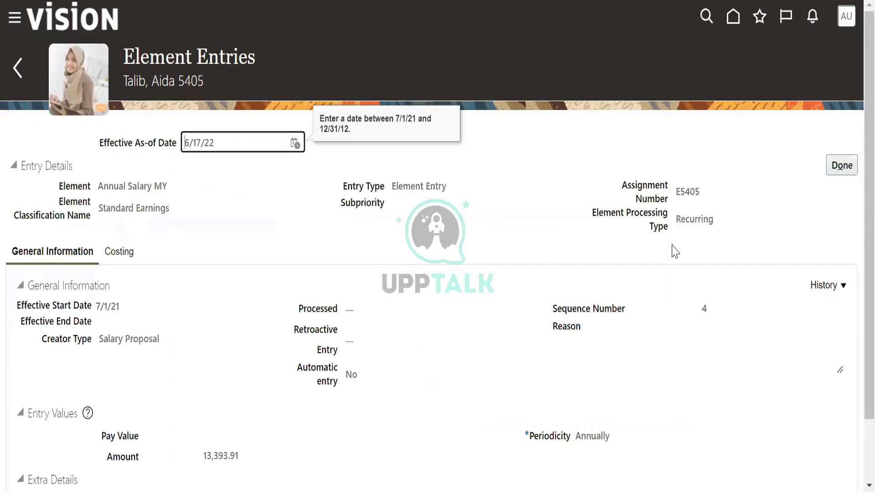
double_click(702, 220)
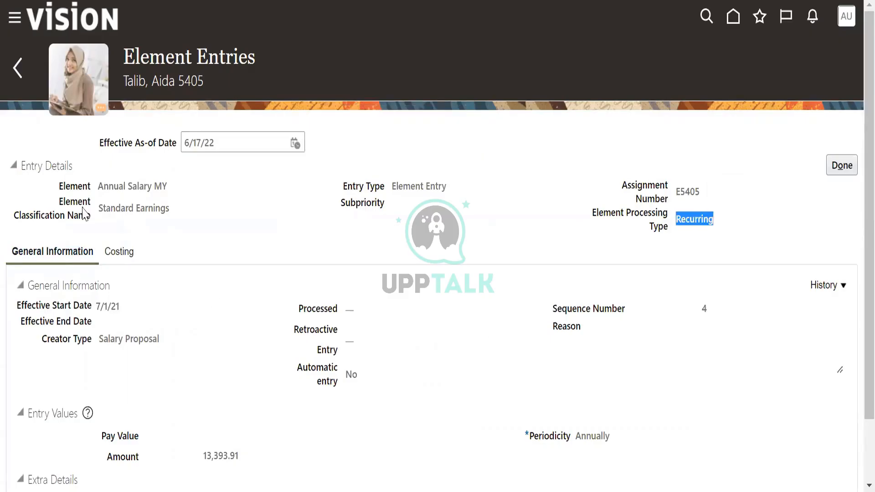
Check the element classification and the remaining details and entry values of the Annual Salary MY entry
drag(98, 206, 179, 207)
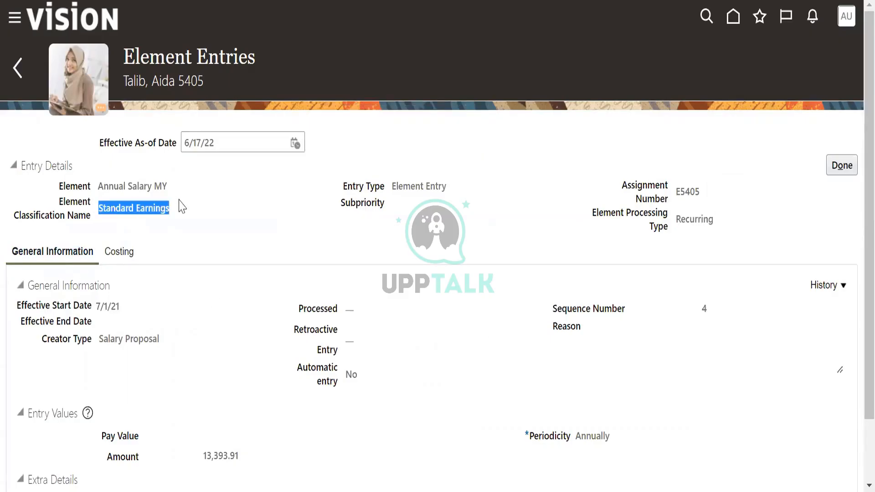
click(496, 348)
scroll(497, 347, down, 2)
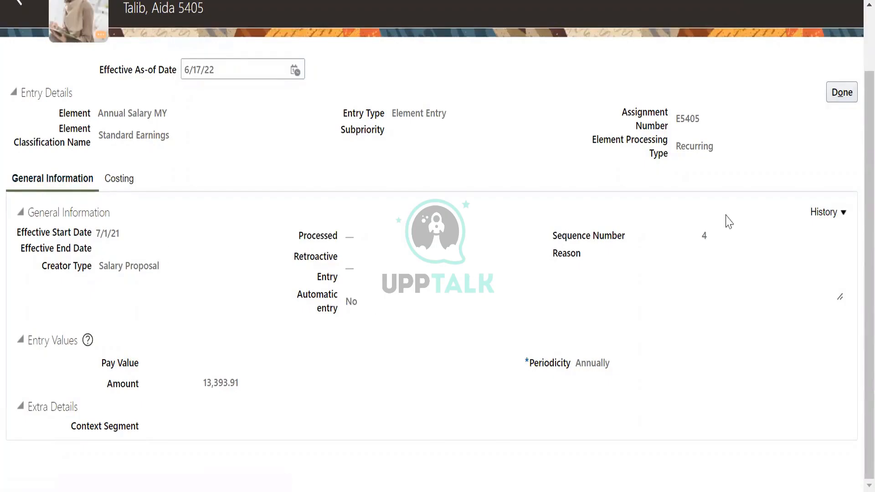
scroll(796, 97, up, 2)
Return to the Payroll tasks, reopen Element Entries, search for "Al%" and open the Human Resources Administrator employee's entries
click(14, 73)
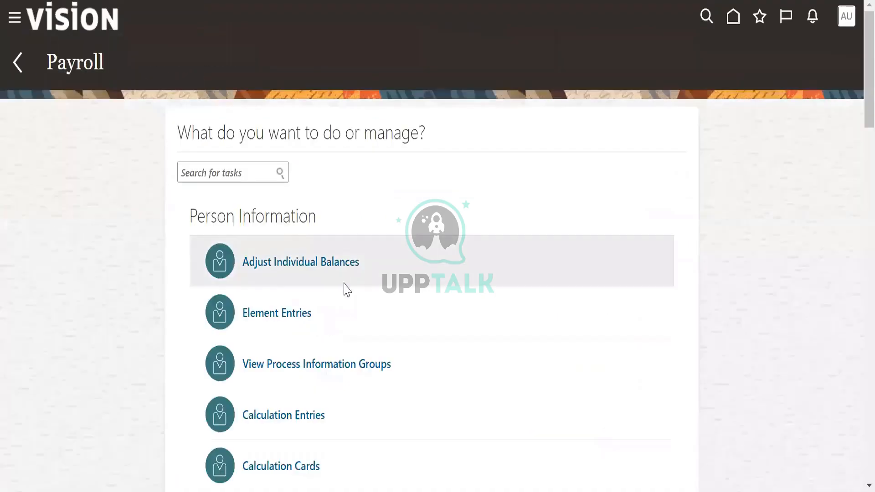
click(300, 314)
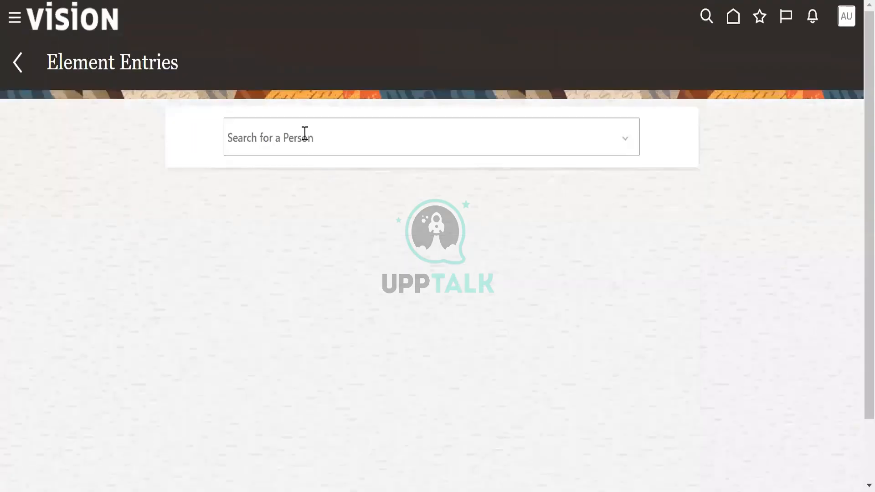
click(304, 131)
text(Al)
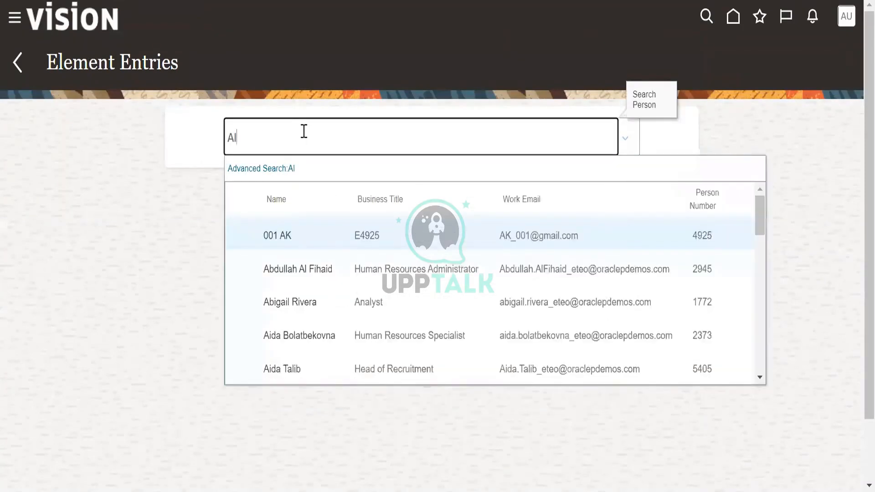
text(%)
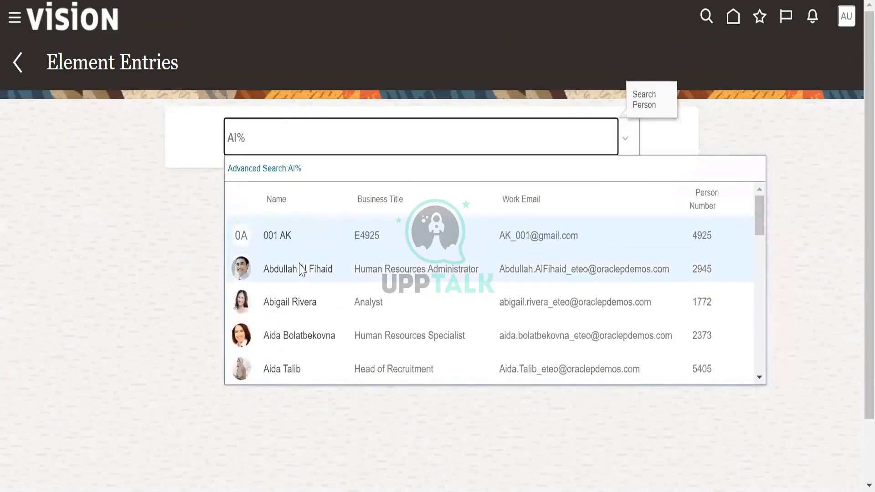
click(578, 274)
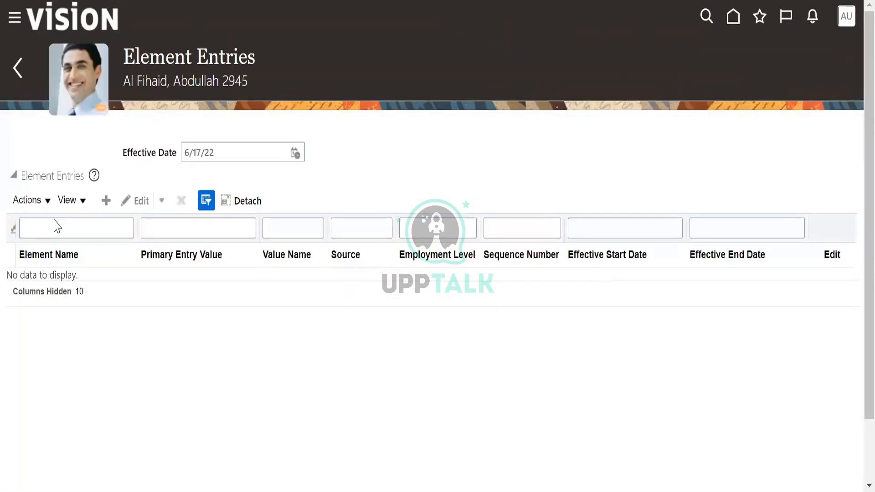
Create an element entry effective 6/1/22 for KWPersonal Loan on the employee's assignment and continue to its details
click(27, 201)
click(40, 225)
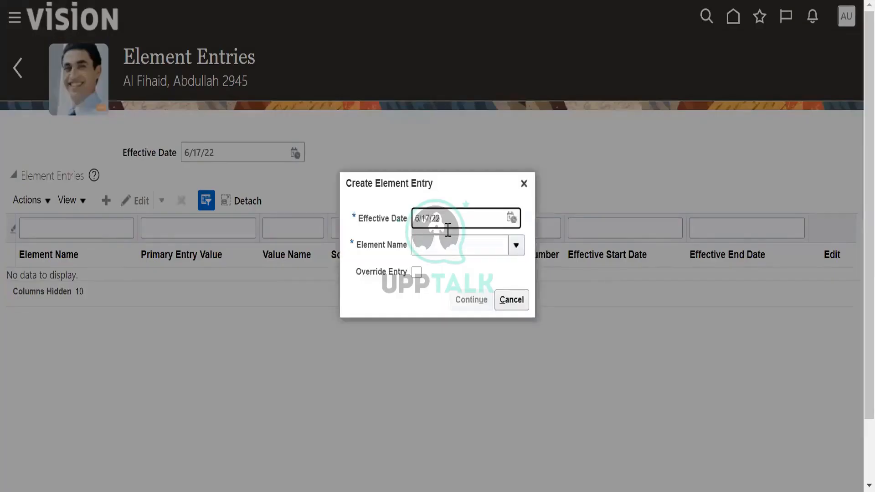
click(511, 218)
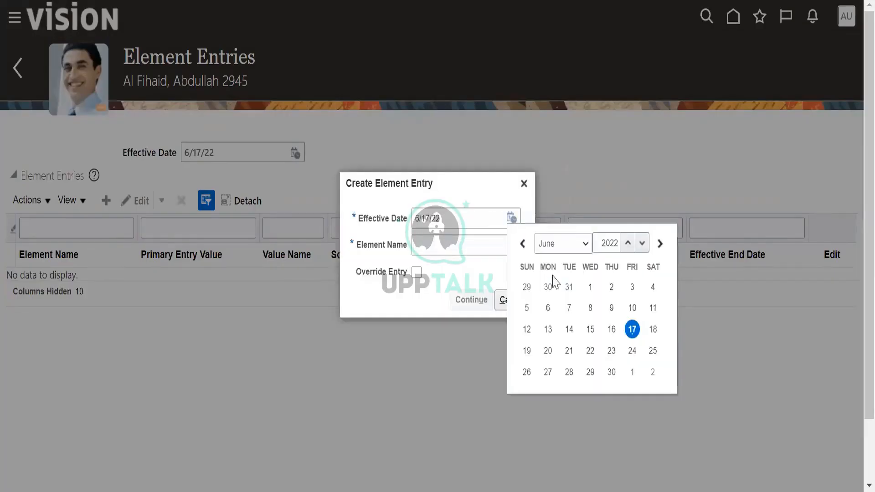
click(588, 286)
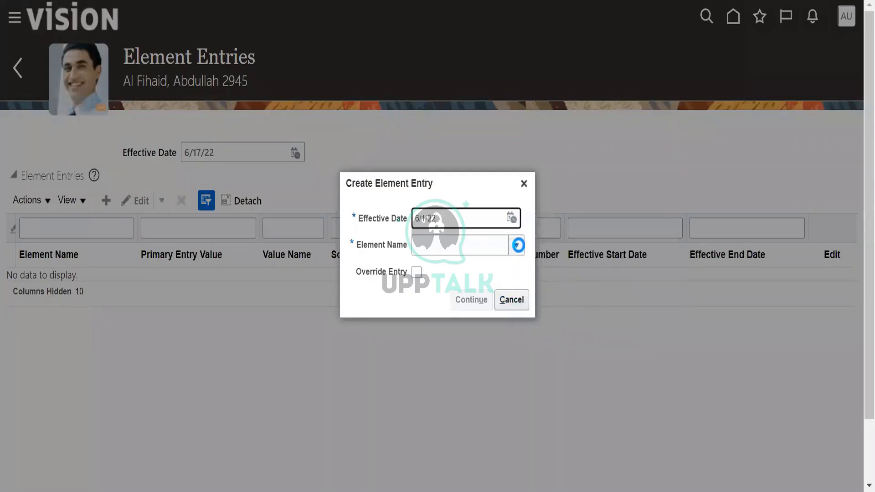
click(517, 245)
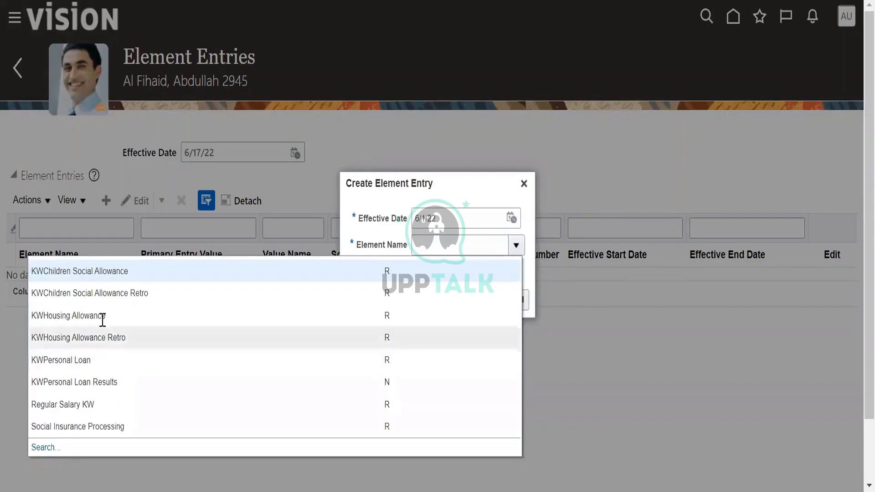
click(82, 359)
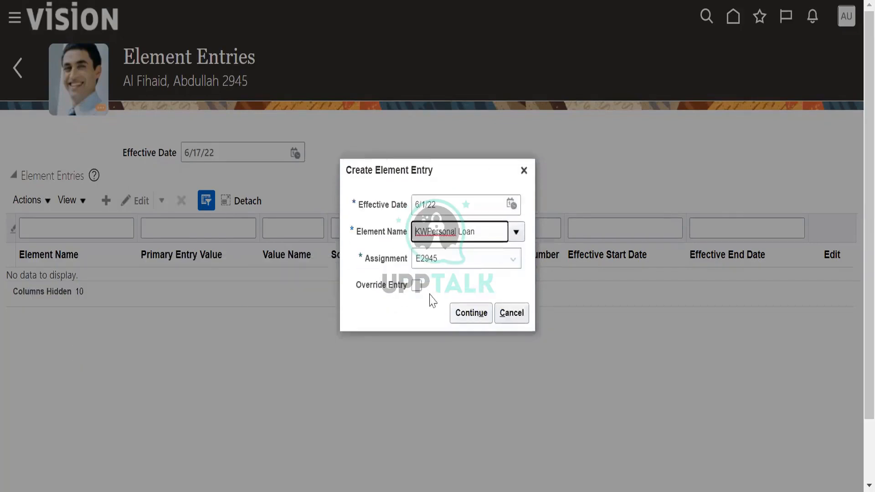
click(508, 260)
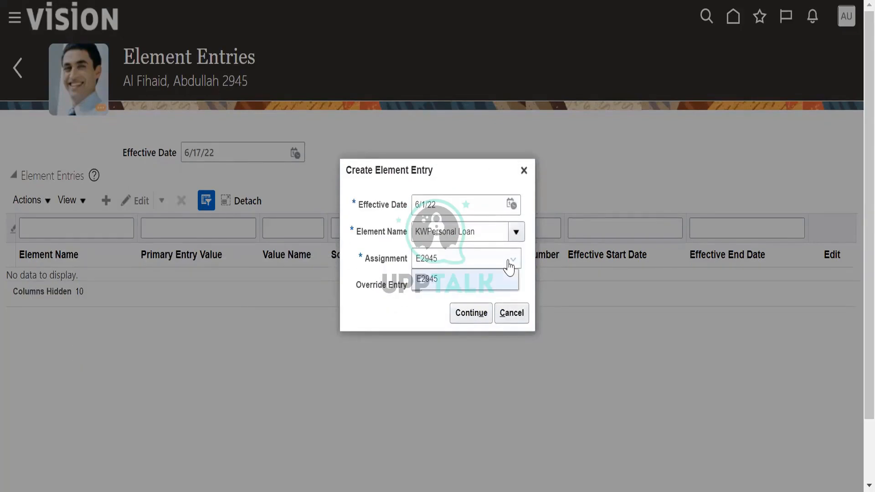
click(508, 260)
click(472, 317)
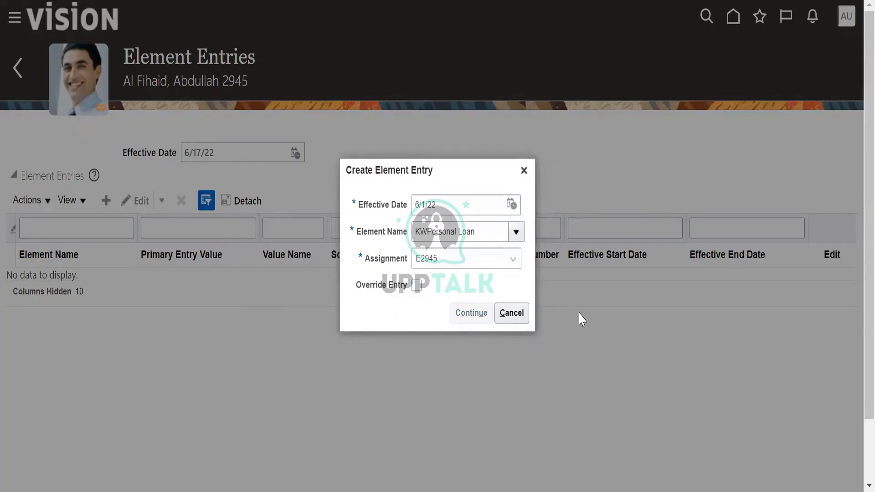
Set both the Pay Value and the Amount of the KWPersonal Loan entry to 10000
scroll(416, 345, down, 3)
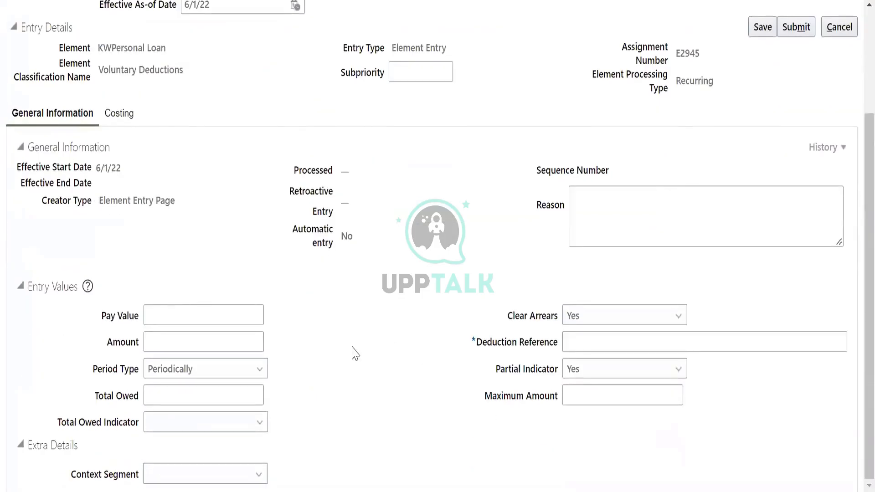
click(180, 312)
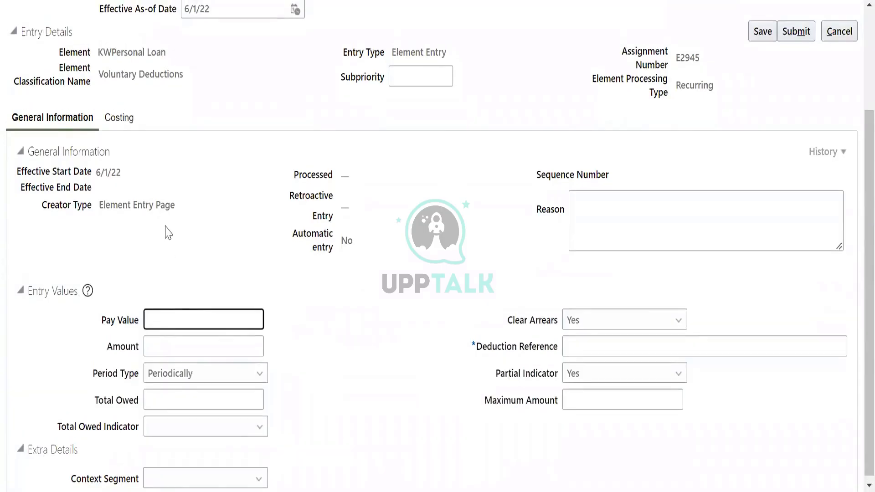
scroll(198, 244, up, 2)
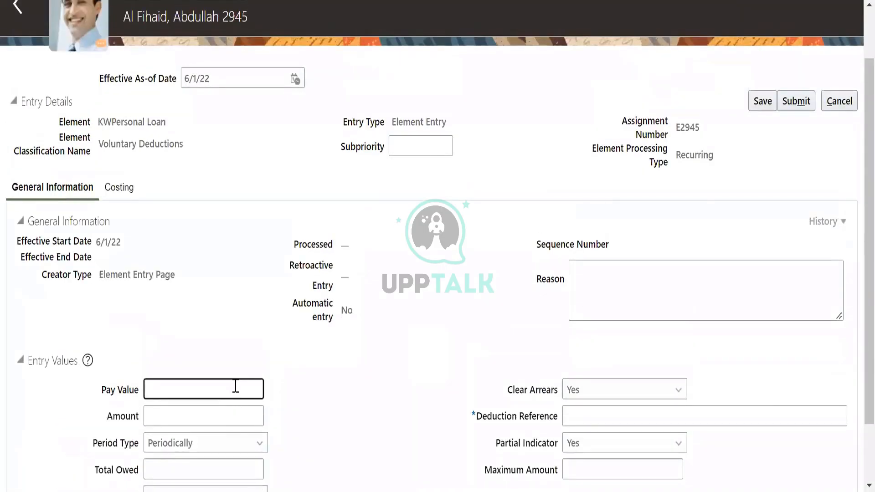
text(10000)
scroll(237, 385, down, 1)
scroll(237, 384, down, 2)
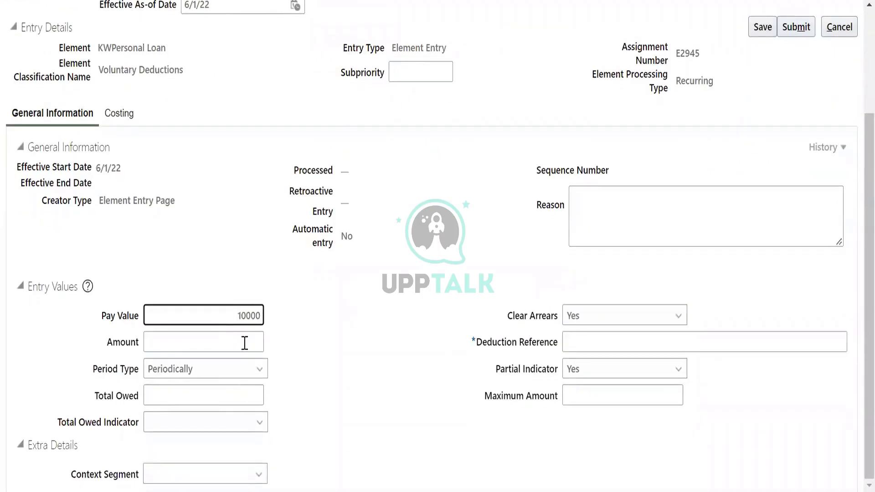
click(245, 342)
drag(102, 316, 139, 317)
click(232, 340)
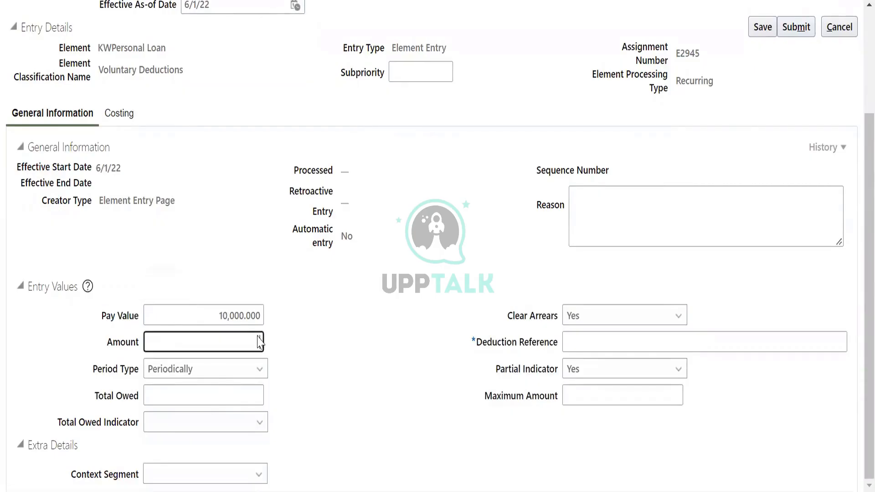
text(10000)
click(388, 303)
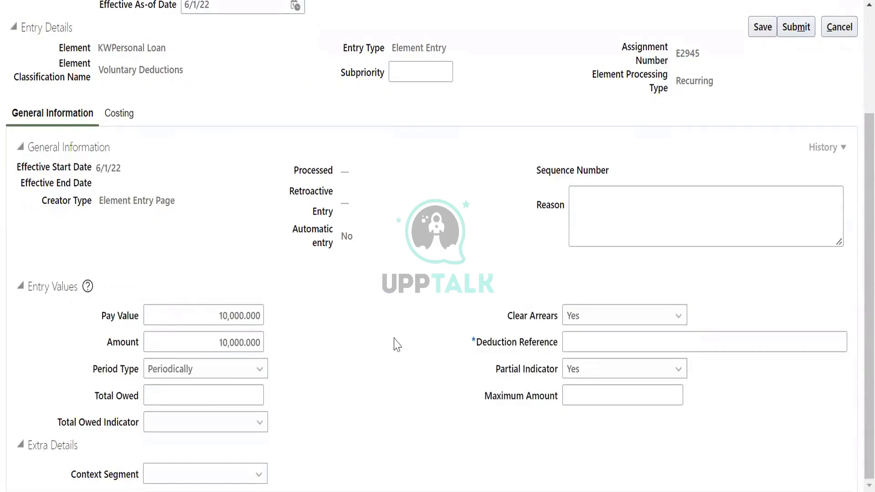
Set the loan entry's Period Type to Calendar Month
click(231, 376)
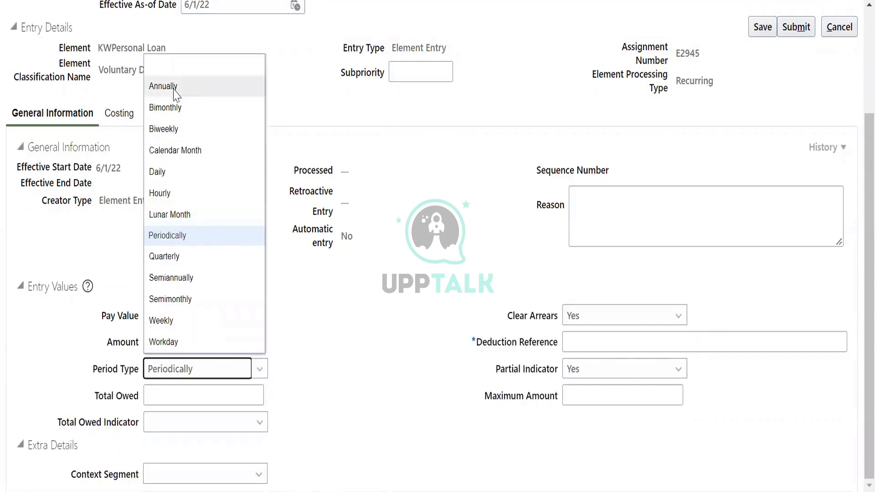
click(196, 151)
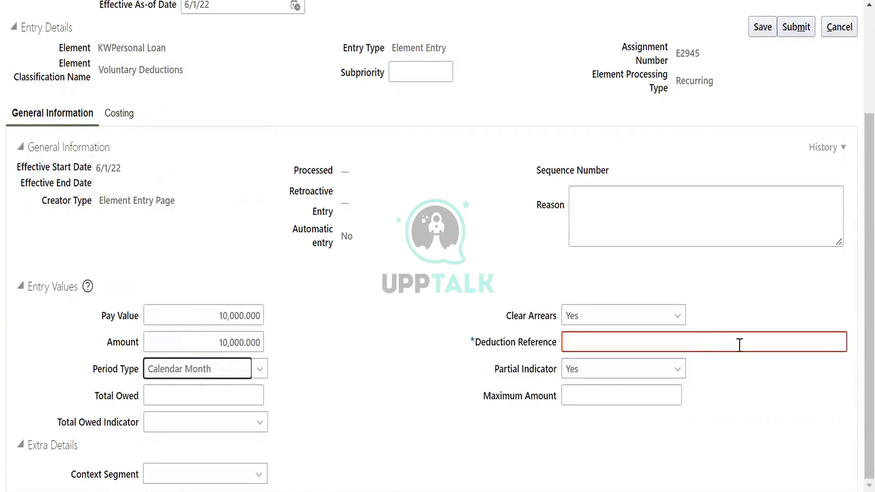
scroll(738, 344, up, 2)
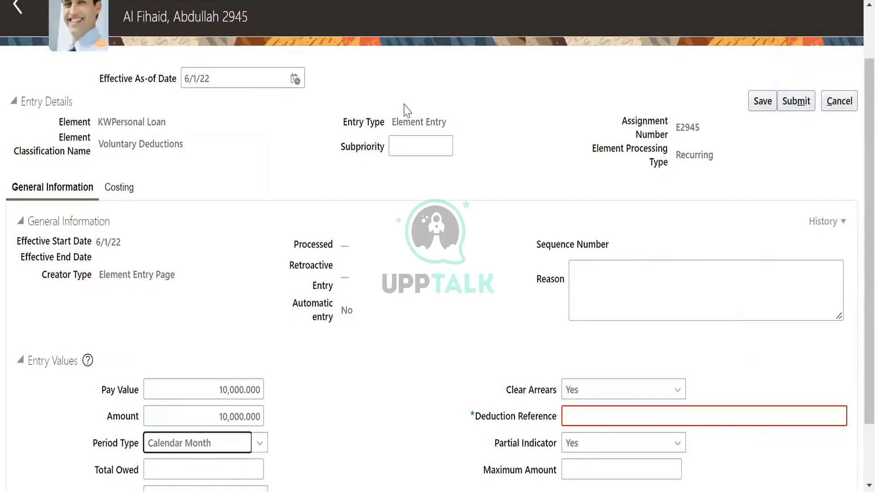
scroll(656, 291, down, 2)
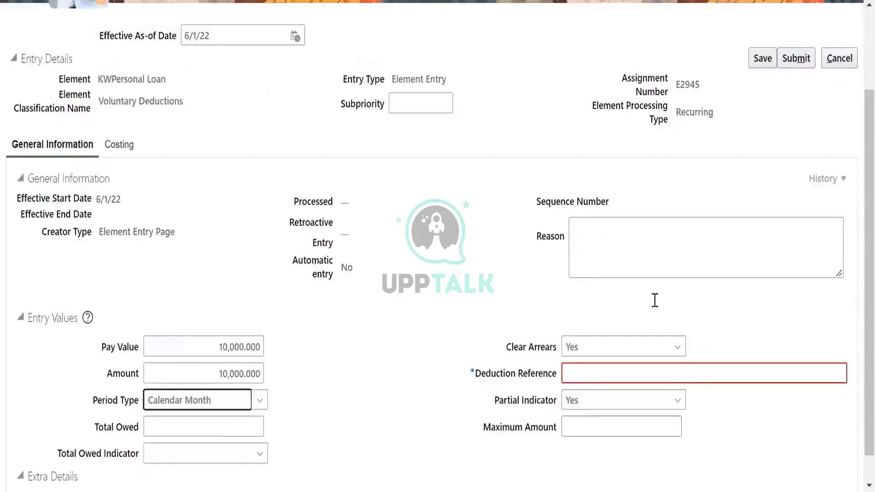
View the Clear Arrears choices, keep Yes, and set the Deduction Reference to 10000
click(603, 324)
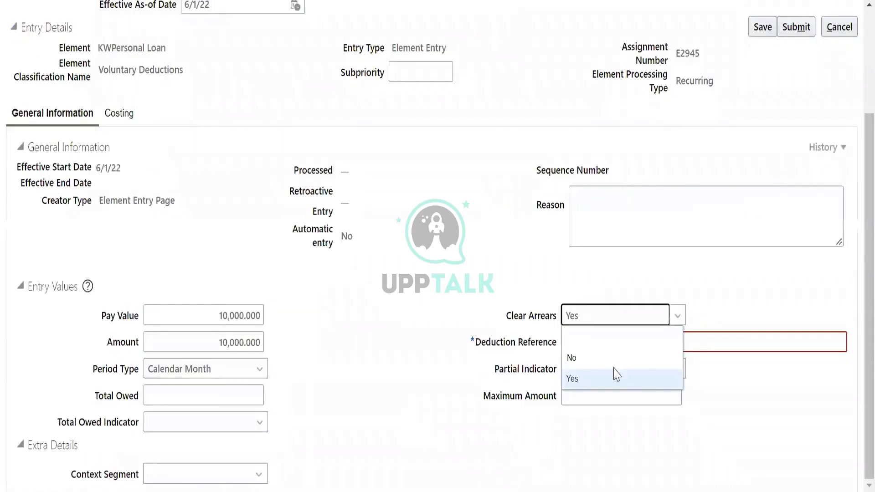
click(729, 388)
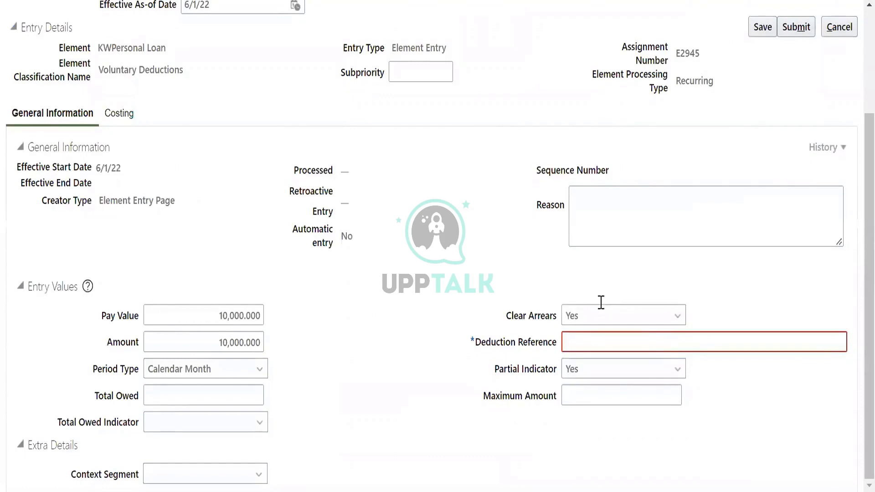
click(595, 342)
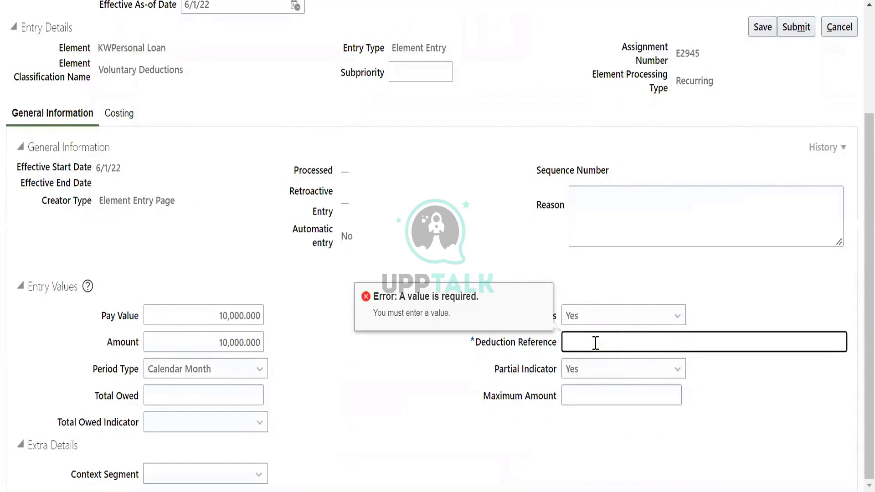
text(10000)
click(643, 420)
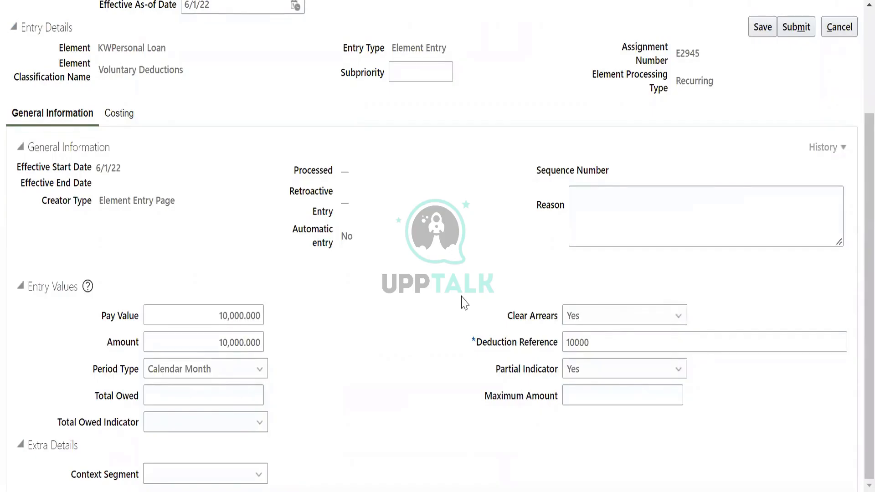
Review the loan entry's values, its Creator Type and its element name
scroll(464, 302, up, 2)
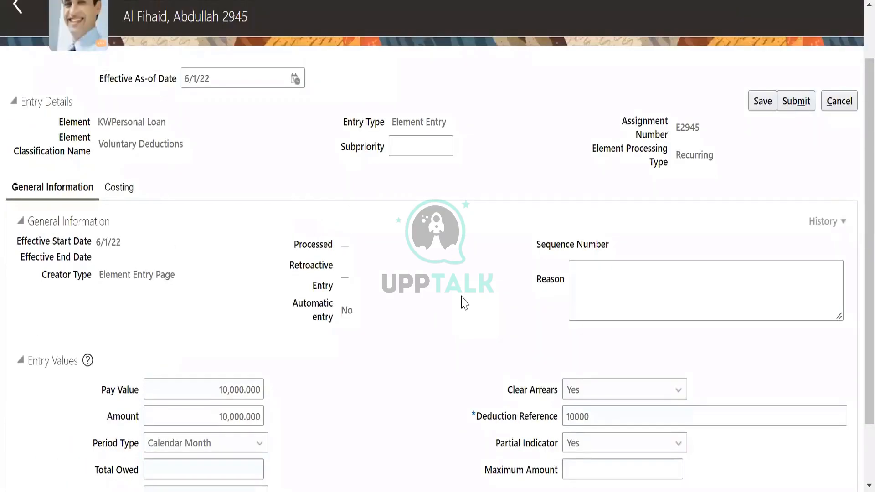
scroll(697, 390, down, 2)
scroll(700, 391, up, 2)
scroll(350, 371, down, 2)
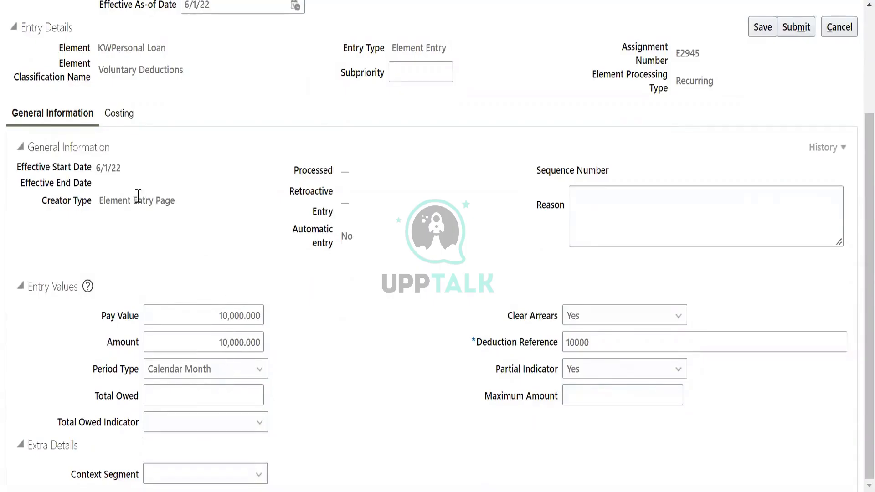
drag(97, 201, 177, 202)
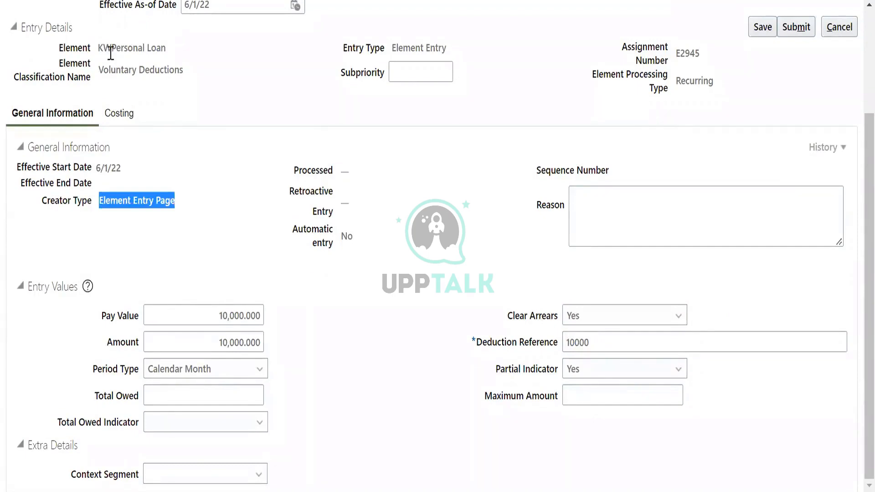
drag(112, 49, 171, 48)
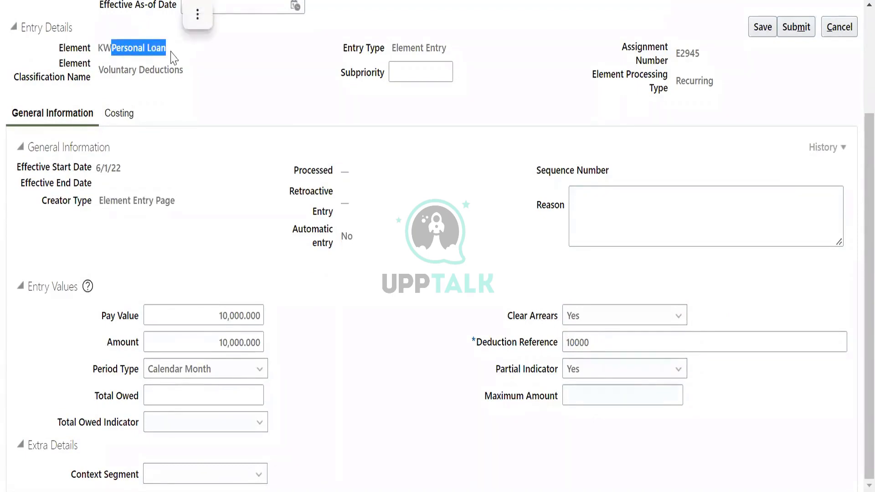
View the calendar of the Effective As-of Date without changing it and review the entry values again
scroll(304, 164, up, 2)
scroll(304, 164, up, 1)
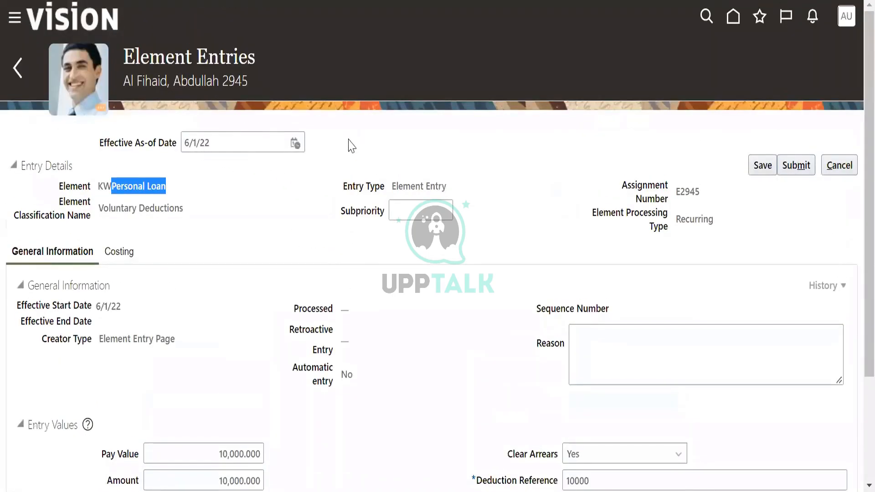
click(295, 144)
click(375, 213)
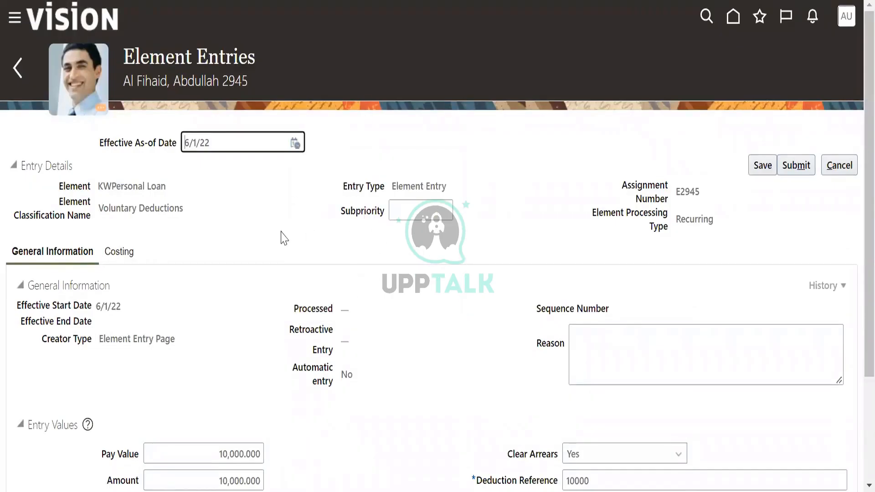
scroll(275, 306, down, 1)
scroll(275, 306, down, 3)
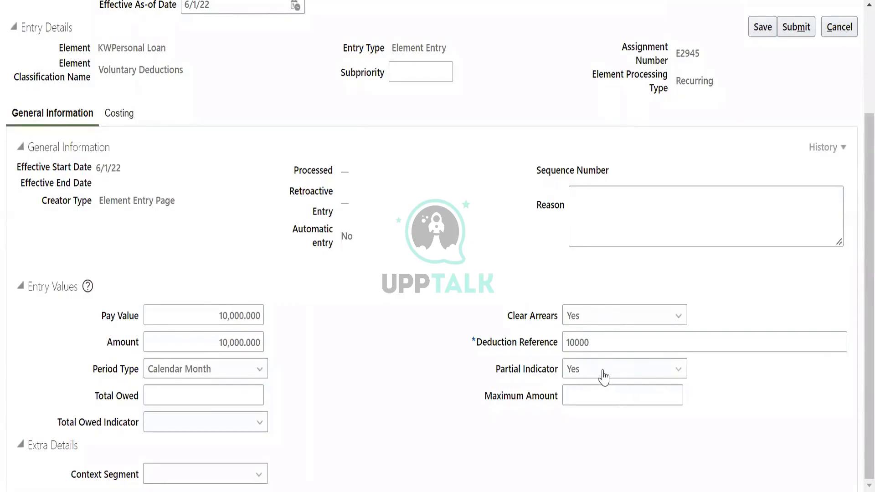
Save and submit the KWPersonal Loan entry and look over its details
click(762, 27)
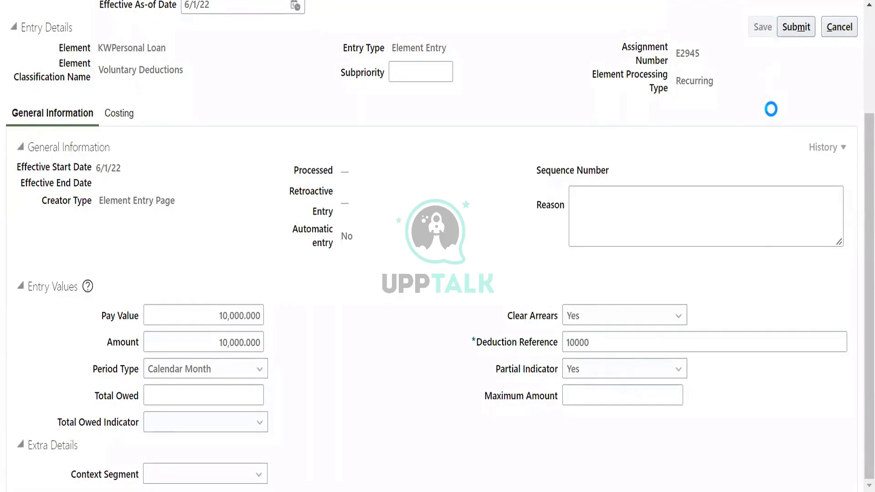
click(799, 29)
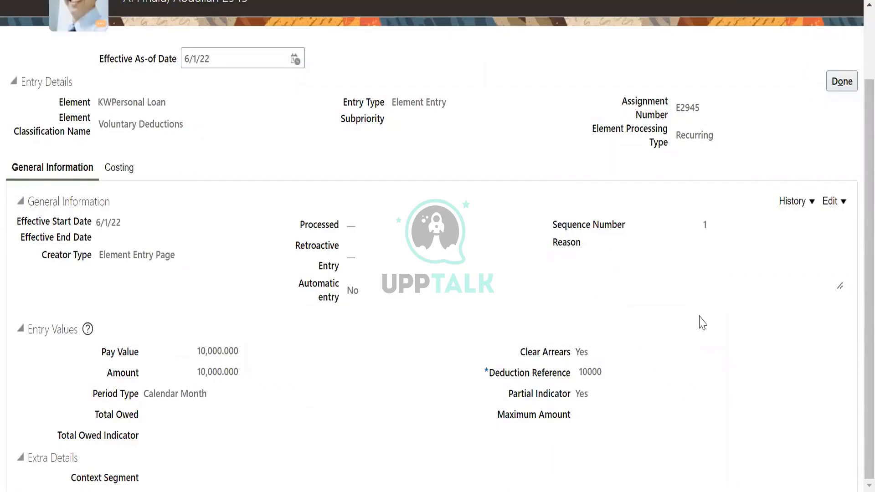
scroll(799, 130, up, 2)
scroll(816, 227, down, 2)
Open the costing of the KWPersonal Loan entry for editing, leave Subpriority blank, and submit the entry
click(117, 168)
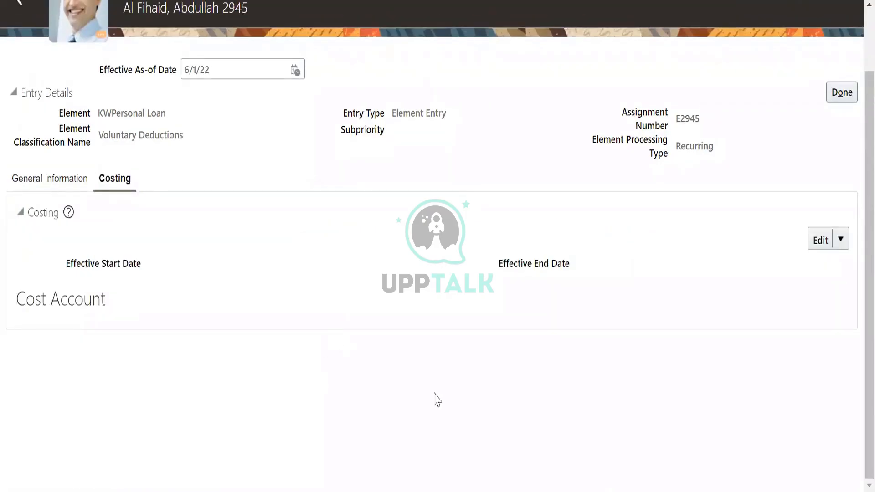
click(841, 239)
click(844, 269)
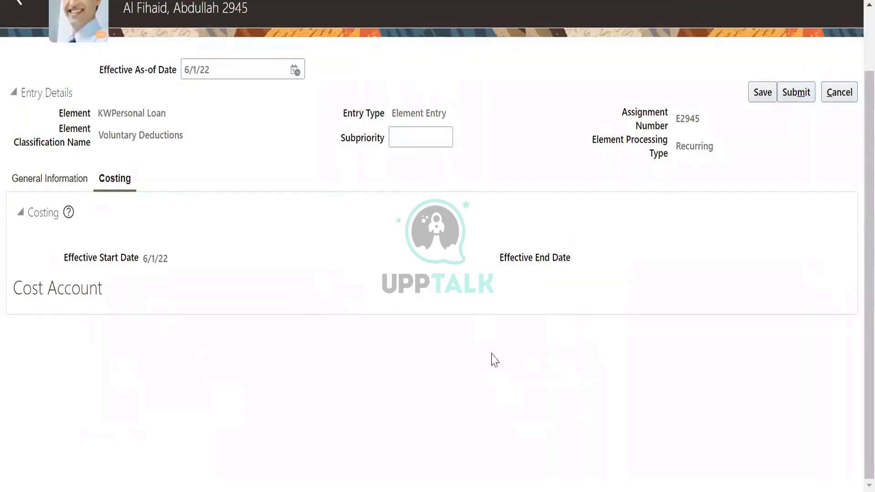
click(441, 142)
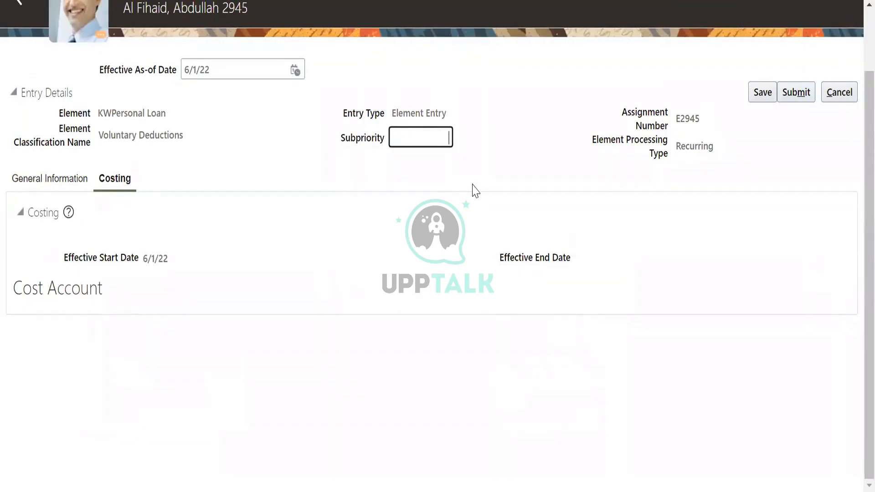
click(798, 97)
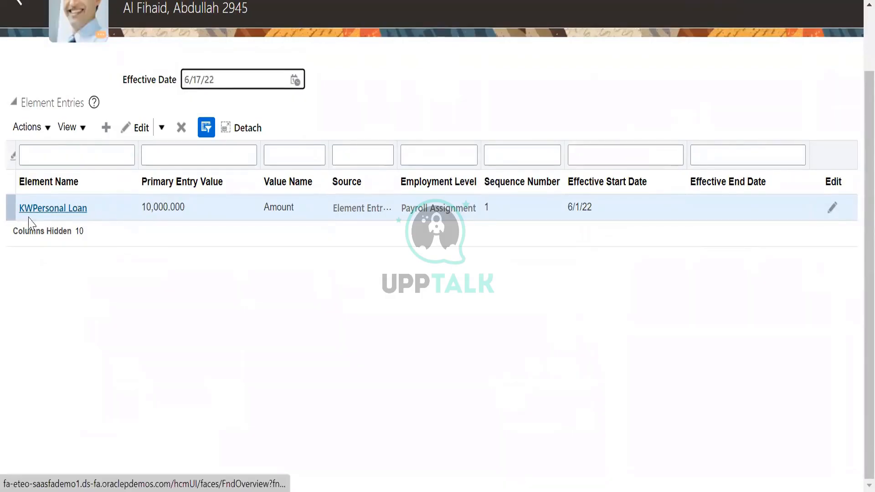
Return from the element entries to the Payroll task list and open Adjust Individual Balances
scroll(214, 253, up, 2)
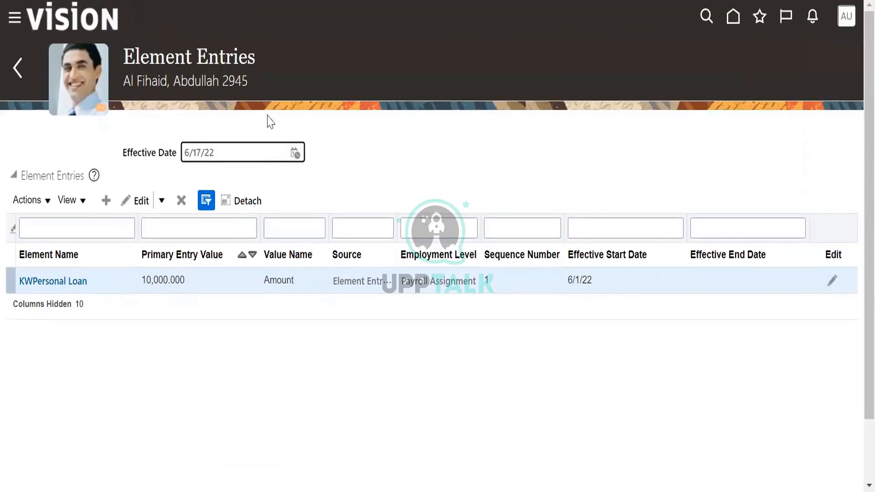
click(19, 69)
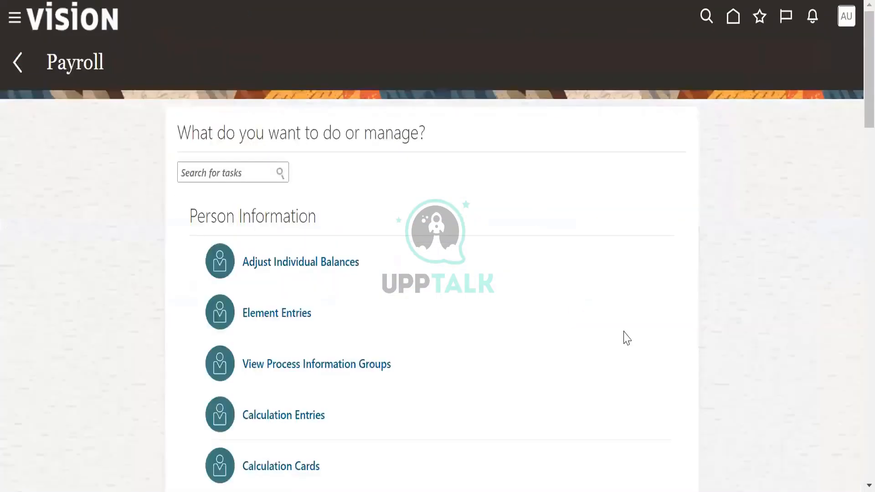
scroll(627, 338, down, 6)
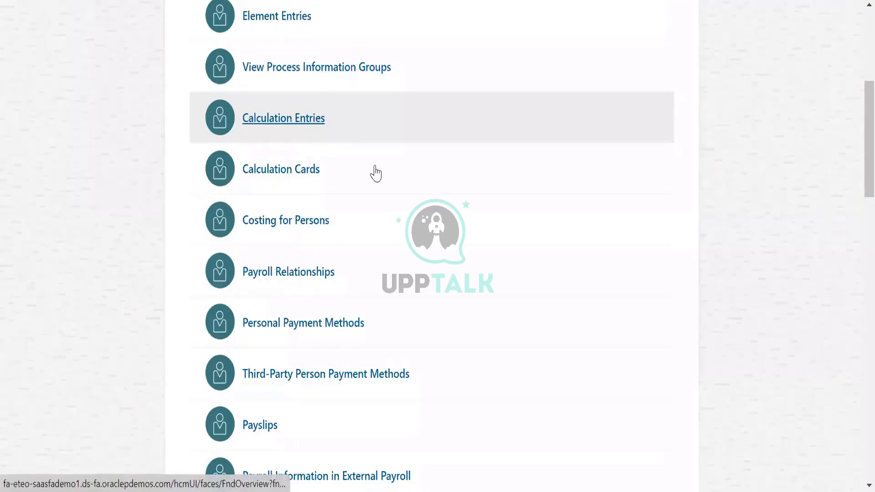
scroll(311, 117, up, 3)
click(311, 116)
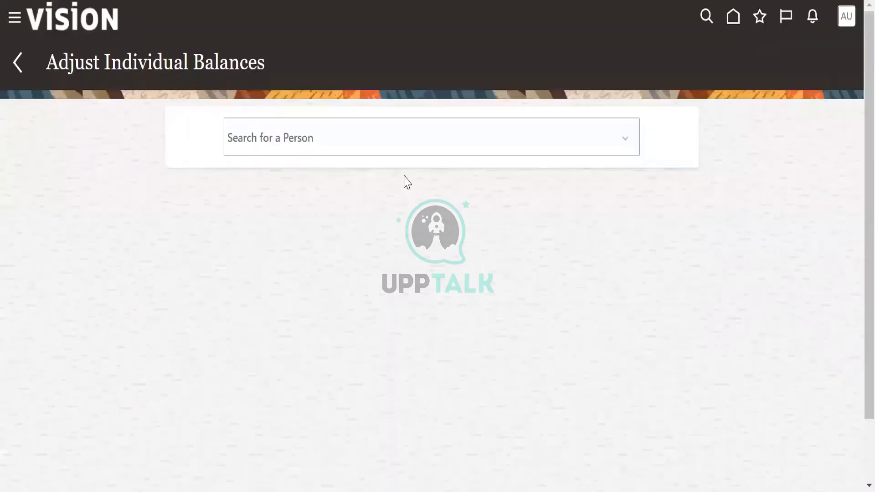
Search for a person with AI% through the advanced search and open the second employee found
click(342, 136)
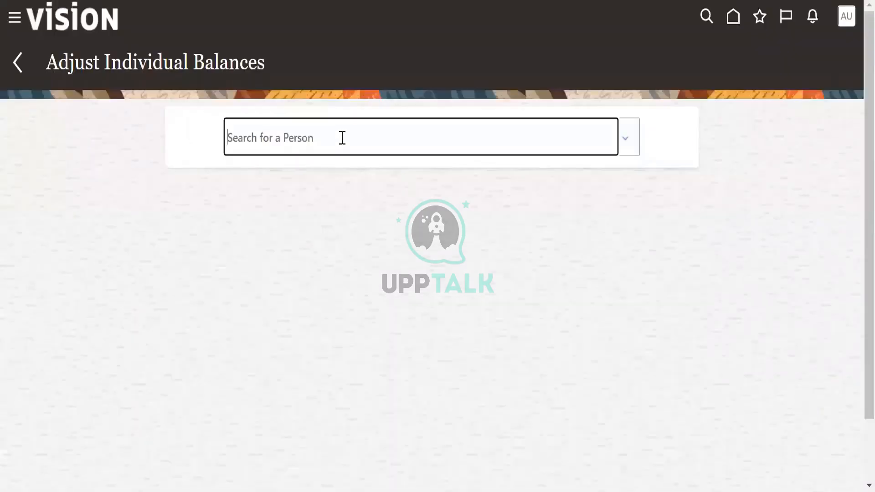
click(273, 169)
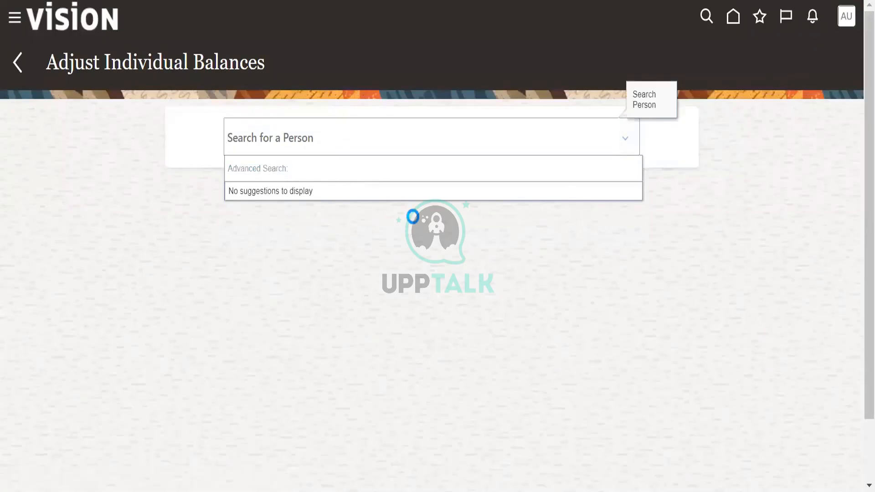
click(252, 137)
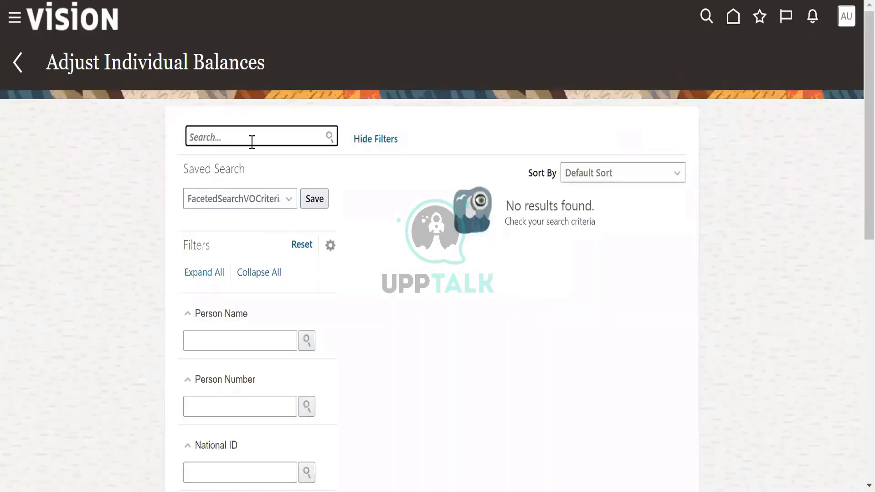
text(AI%)
click(329, 136)
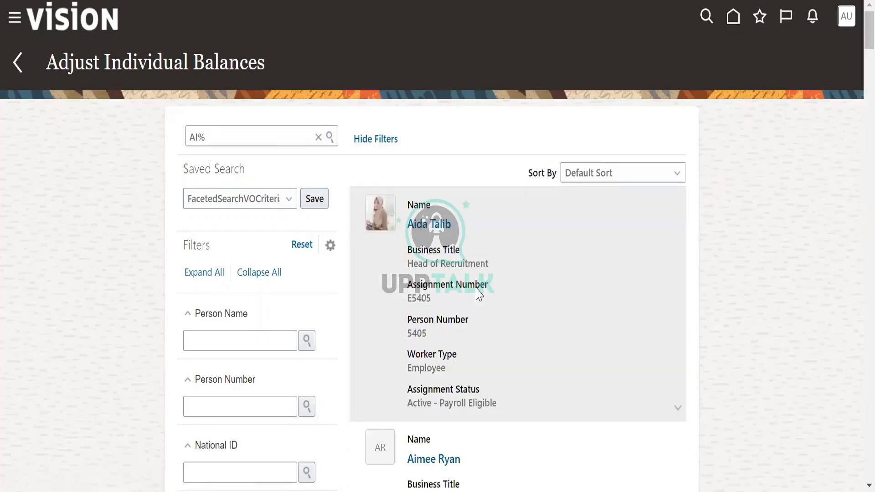
scroll(523, 322, down, 5)
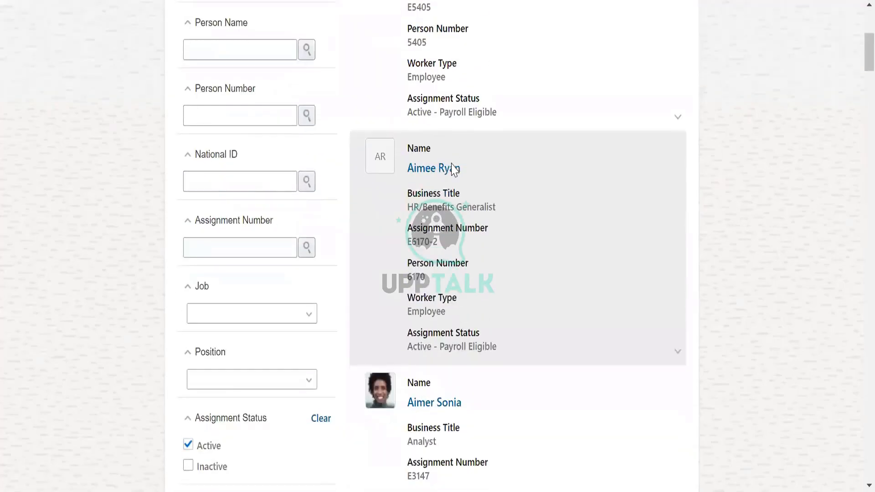
click(440, 168)
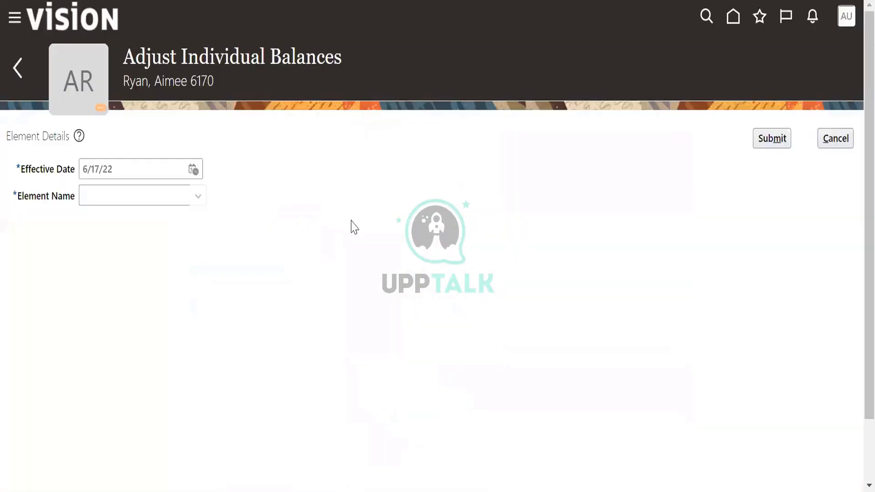
Choose Allocated Tips as the element for the balance adjustment and select the employee's assignment number
click(194, 200)
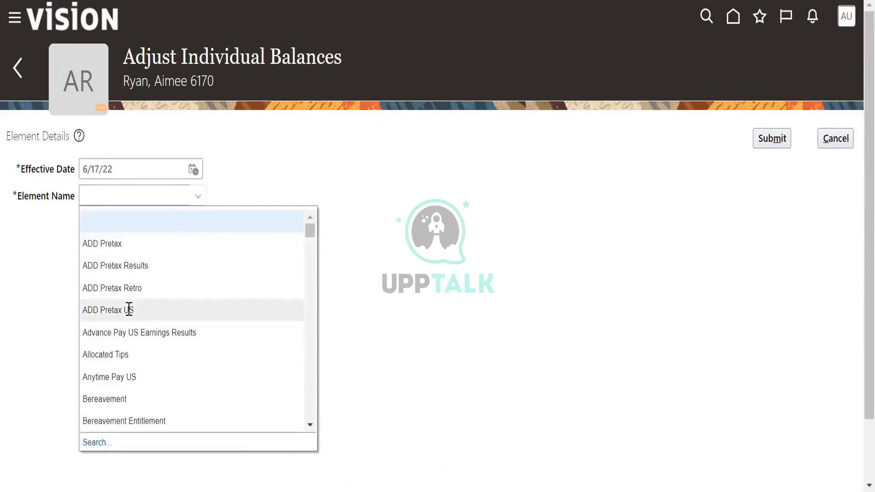
click(129, 360)
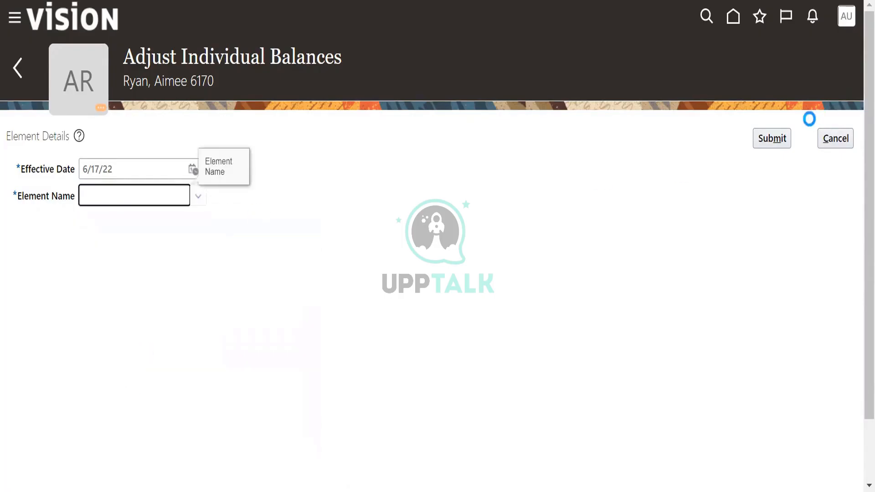
click(782, 142)
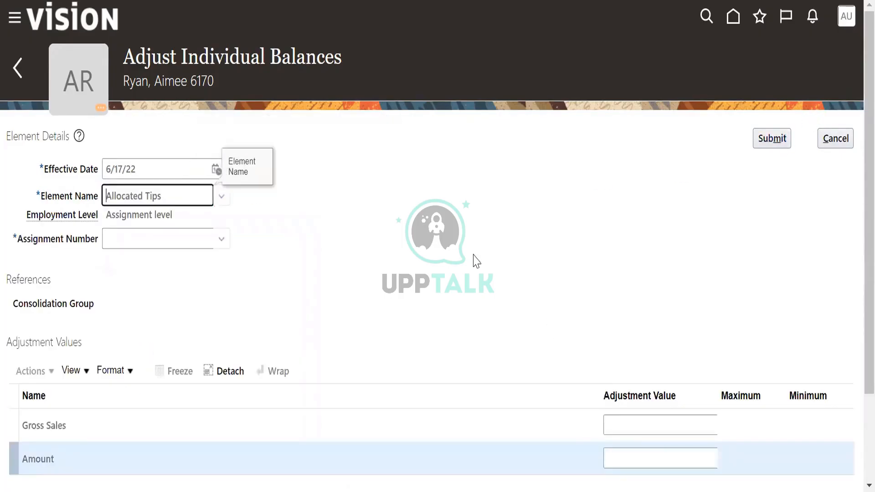
scroll(175, 131, down, 2)
click(174, 130)
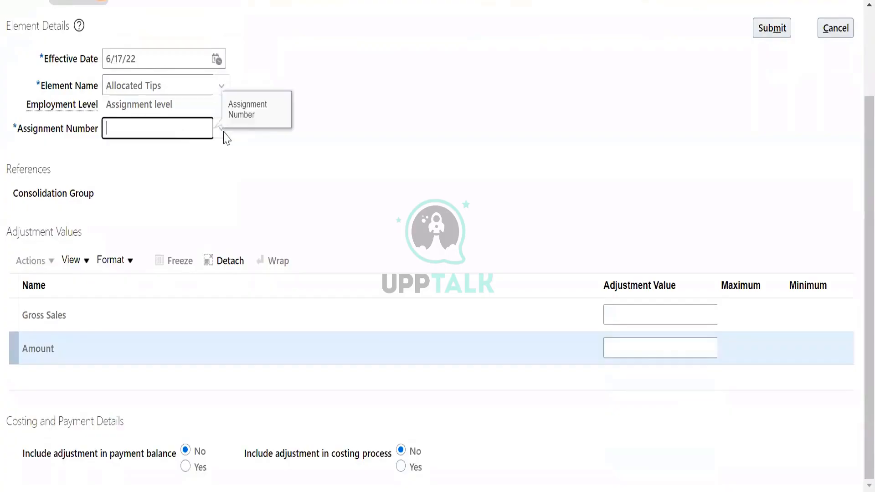
click(221, 129)
click(132, 181)
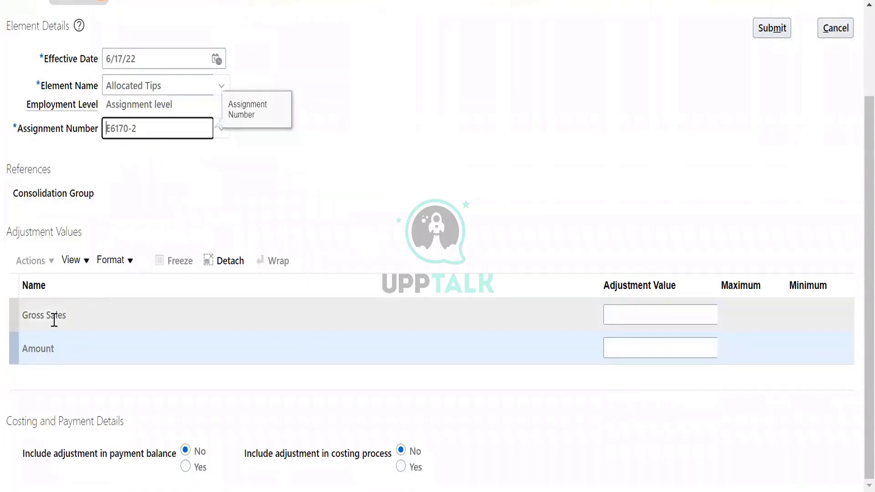
Set the adjustment values of both Gross Sales and Amount to 2000
click(681, 311)
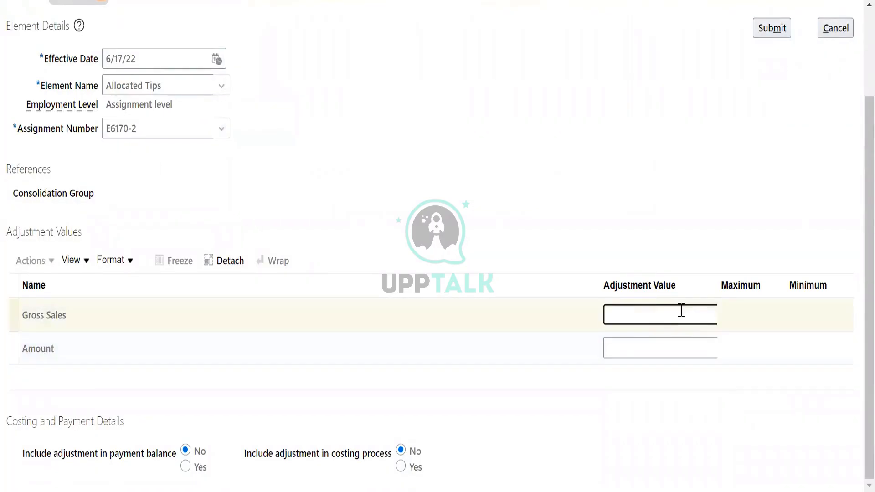
text(2000)
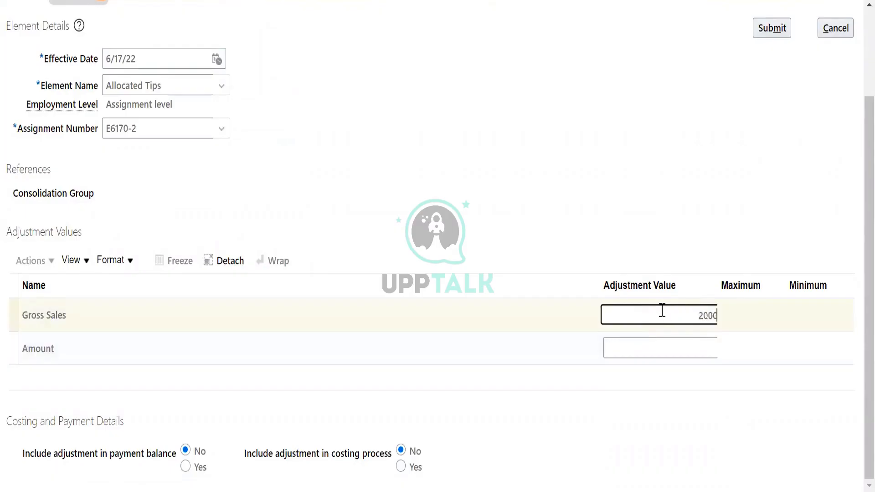
click(696, 351)
text(2000)
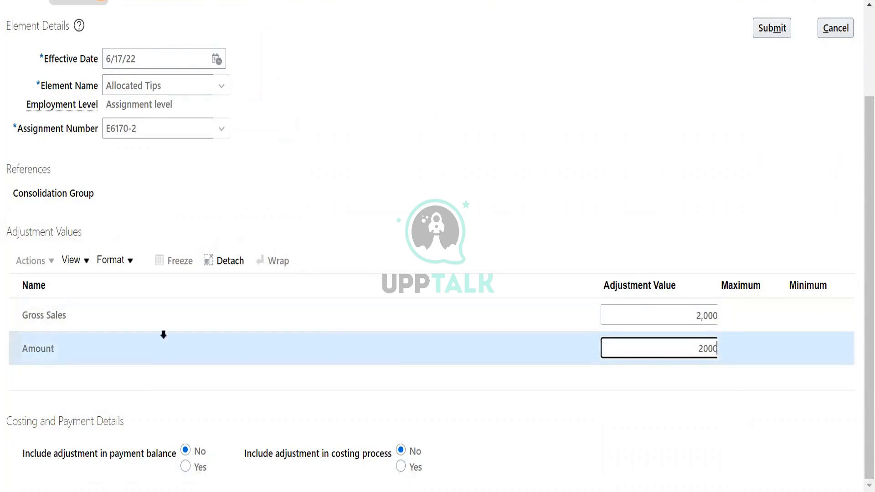
Review the Allocated Tips adjustment, try to submit it, and cancel out of the balance adjustment
scroll(423, 221, up, 3)
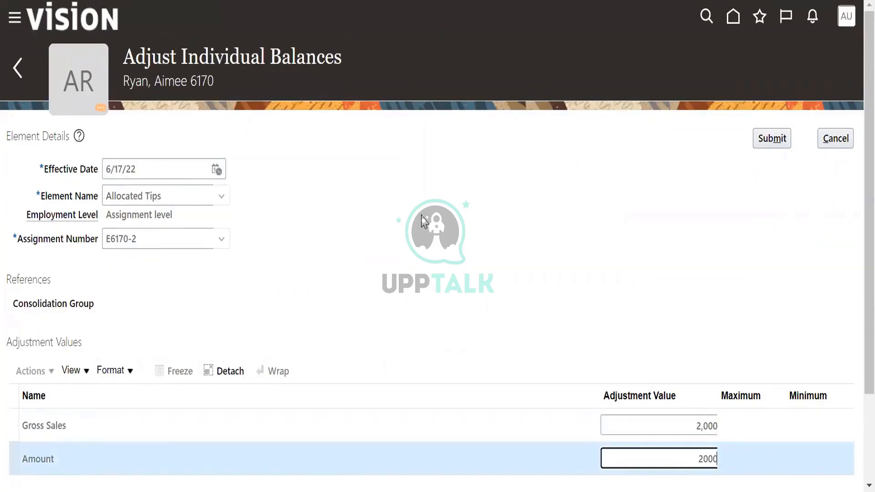
scroll(424, 221, down, 2)
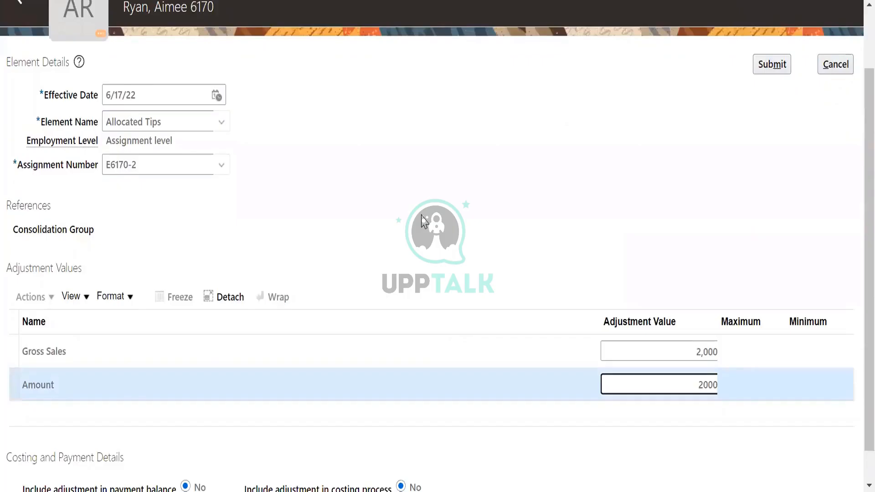
scroll(424, 221, up, 2)
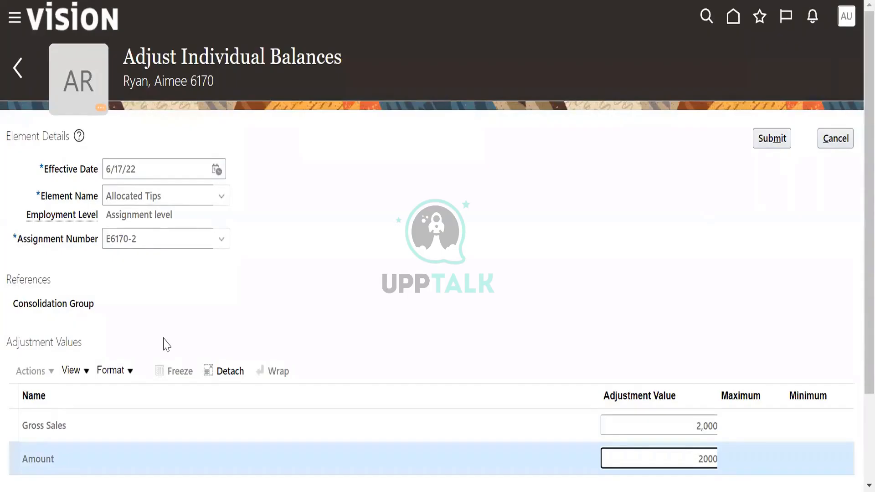
click(781, 136)
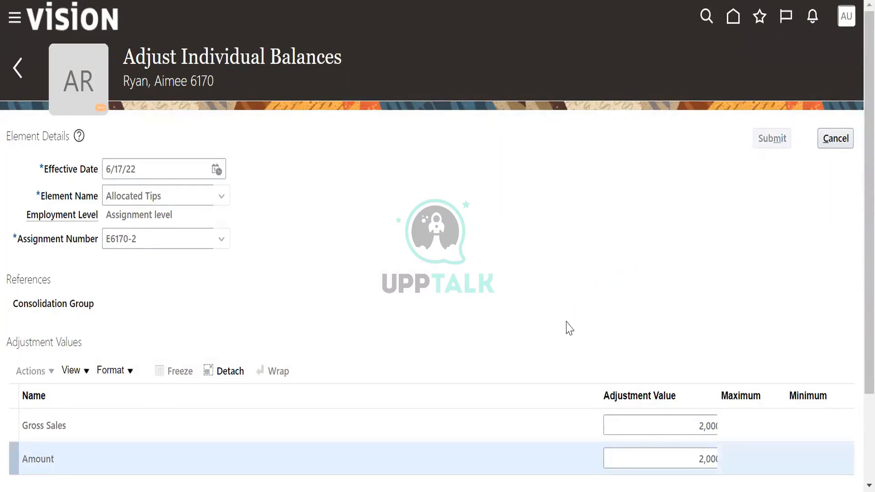
key(Return)
click(838, 137)
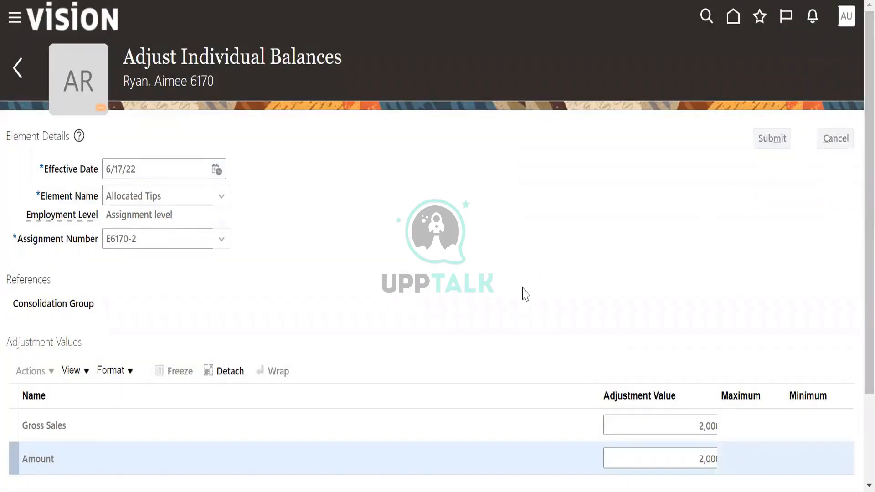
Try to open the QuickPay Payments task in the Flow Submission and Results group
scroll(526, 294, down, 3)
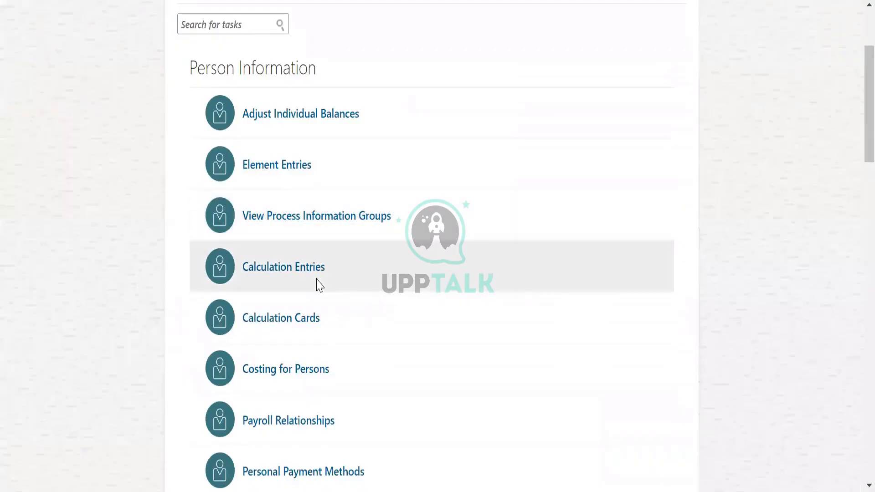
scroll(310, 369, down, 6)
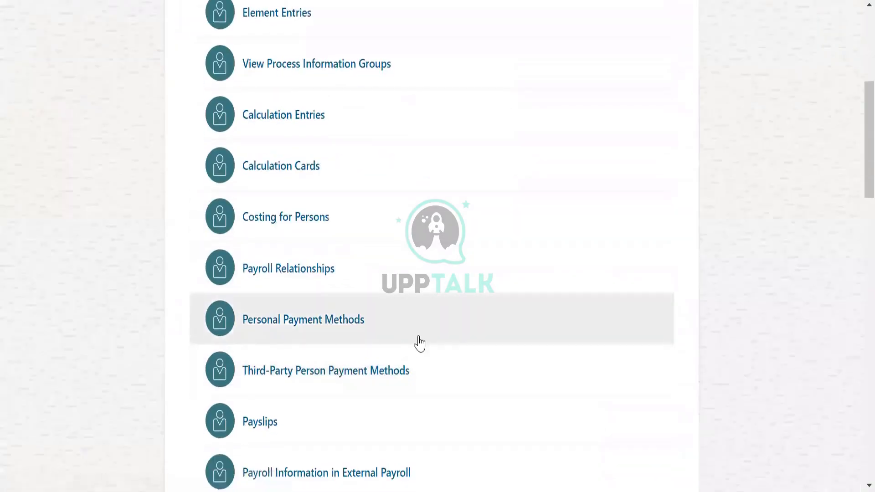
scroll(456, 336, down, 5)
scroll(456, 336, down, 3)
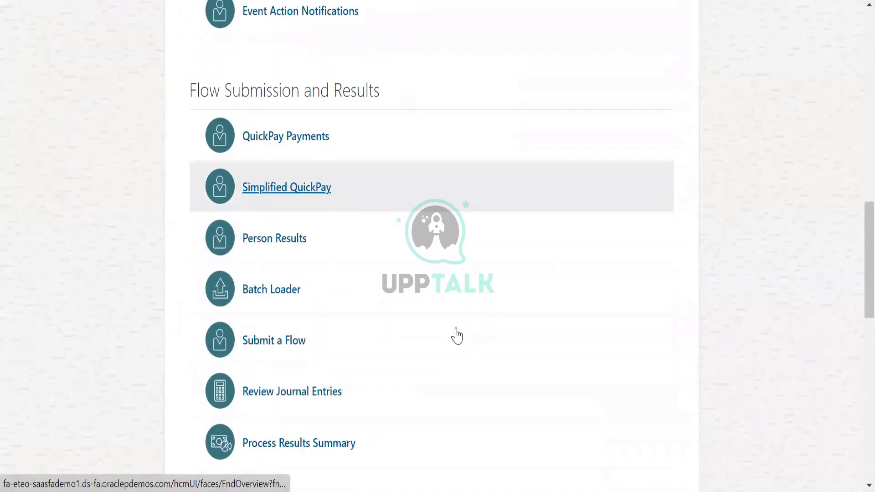
click(335, 189)
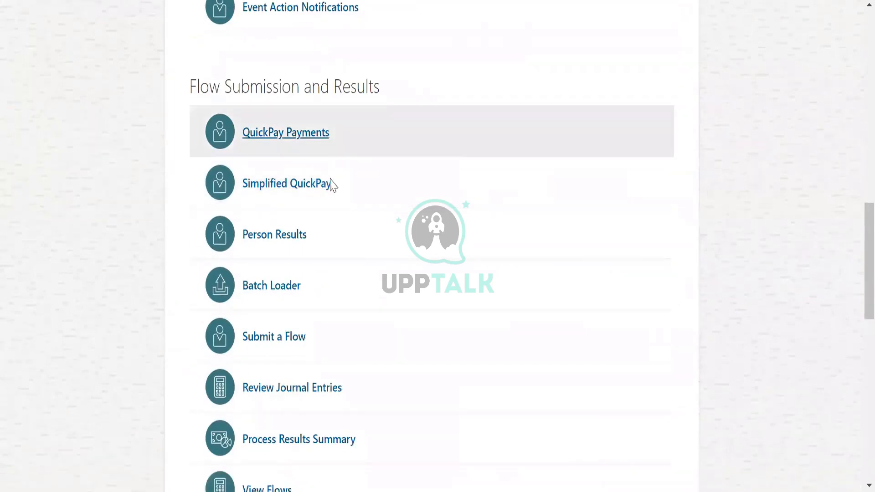
scroll(419, 278, up, 5)
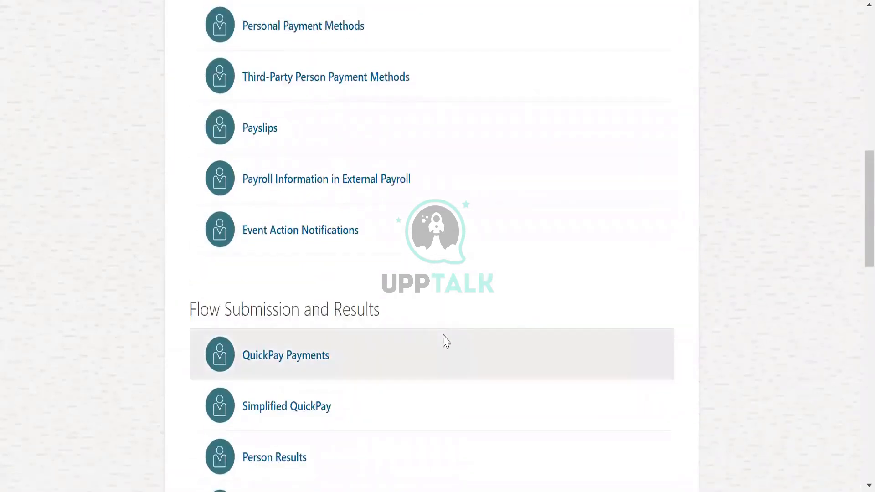
scroll(452, 344, up, 3)
scroll(470, 344, down, 6)
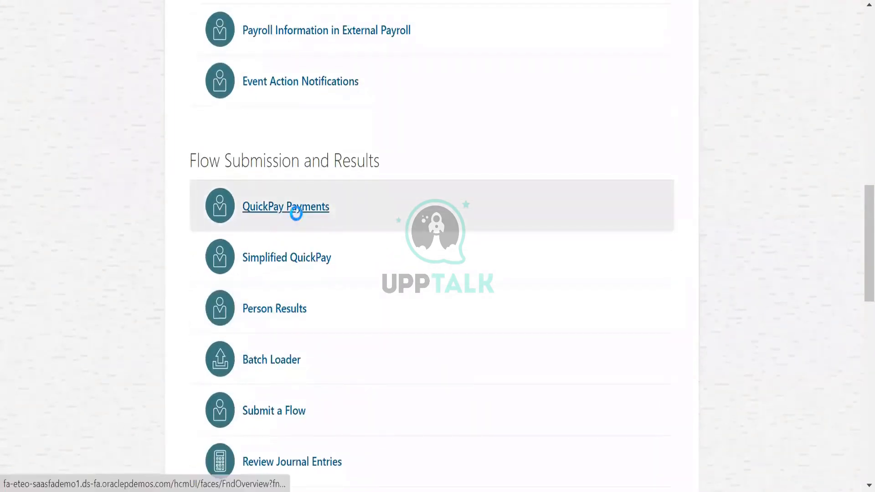
click(295, 211)
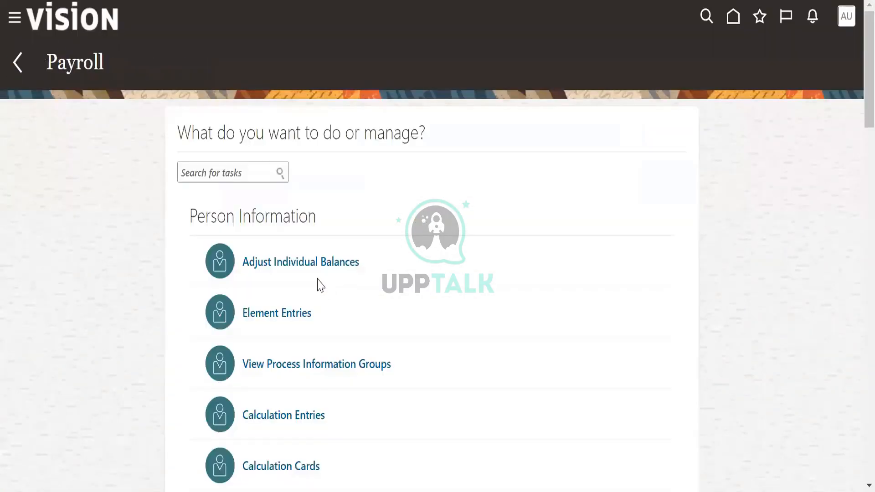
Open the Simplified QuickPay task and find employees with the advanced search using aI%
scroll(320, 286, down, 15)
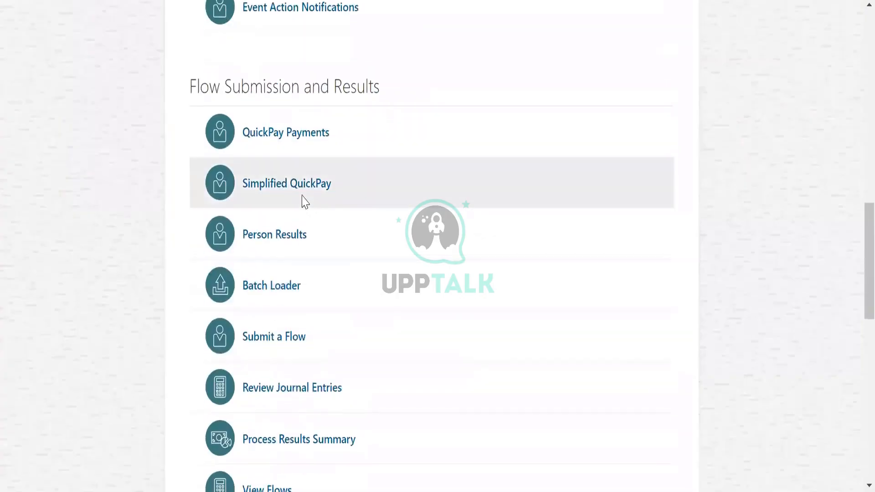
click(298, 178)
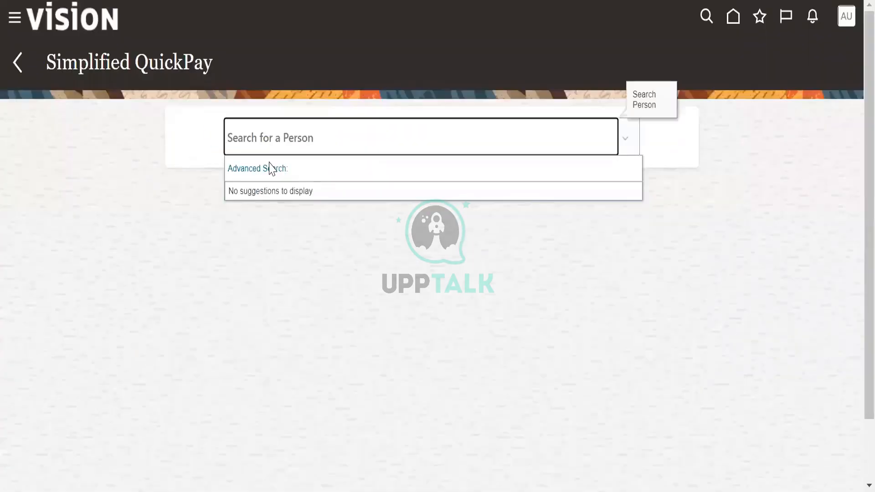
click(268, 167)
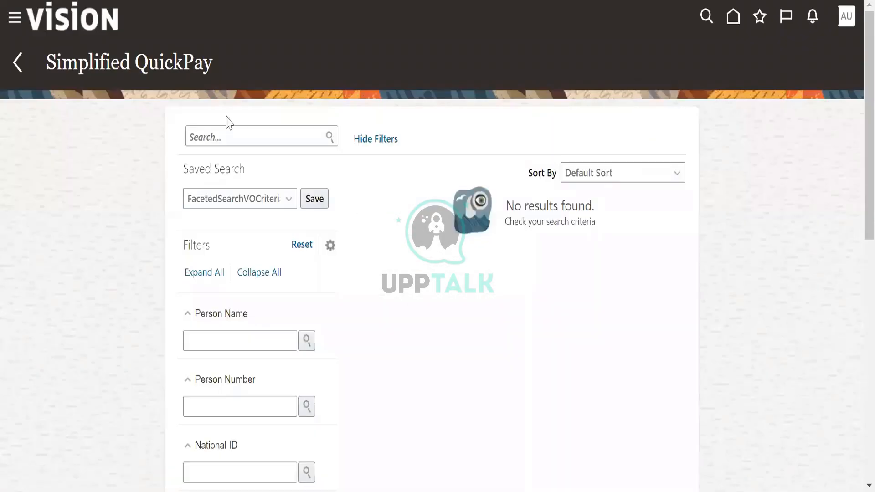
click(207, 139)
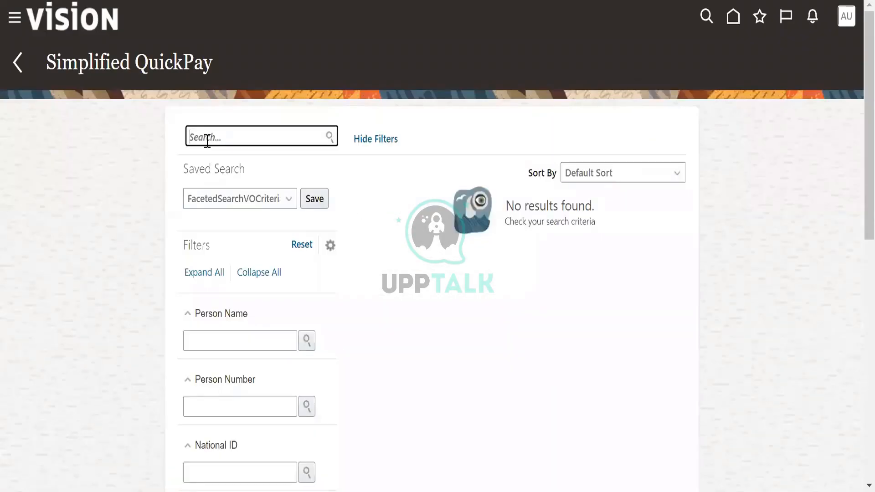
text(al%)
click(330, 138)
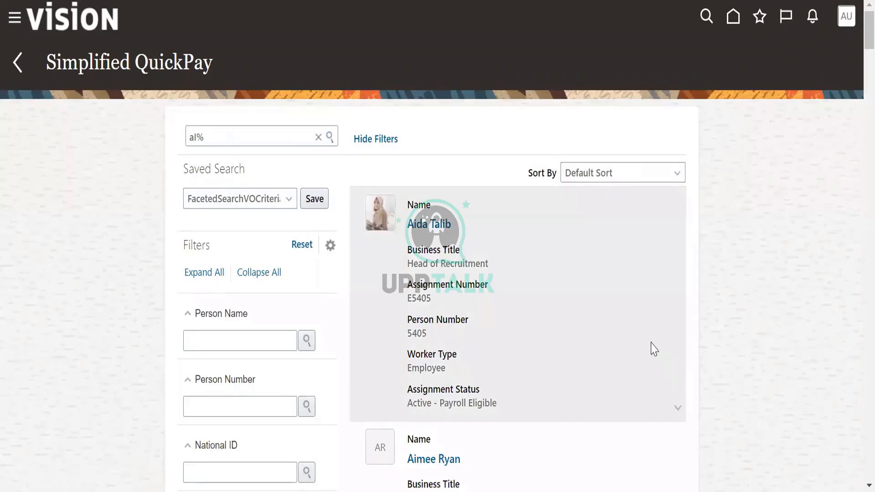
Try to choose a payroll and period for the third listed employee's QuickPay, and cancel the calculation
scroll(652, 348, down, 10)
click(411, 249)
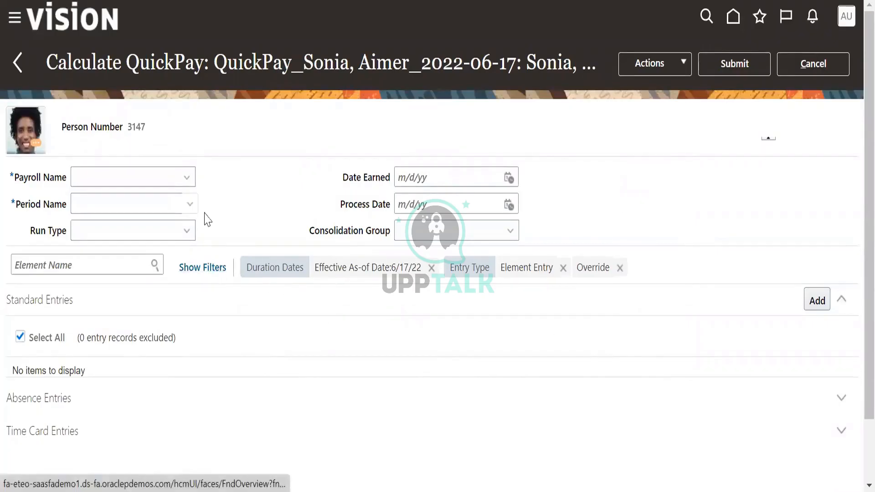
click(155, 180)
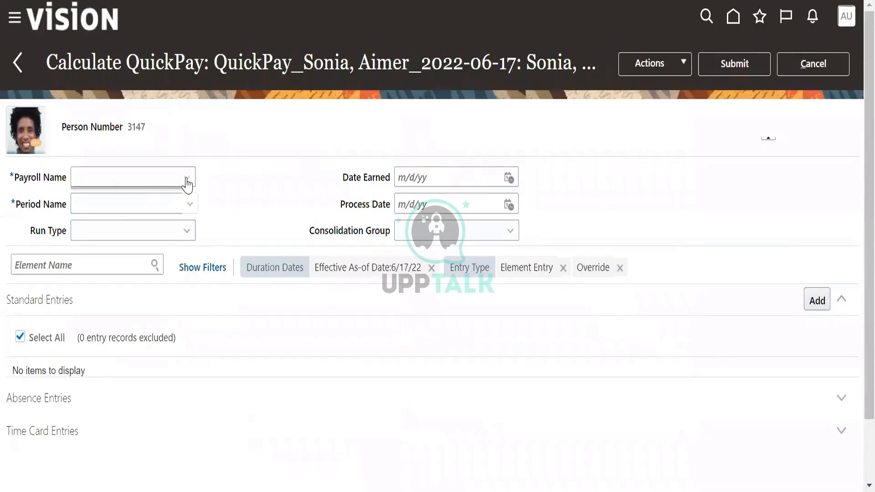
click(237, 181)
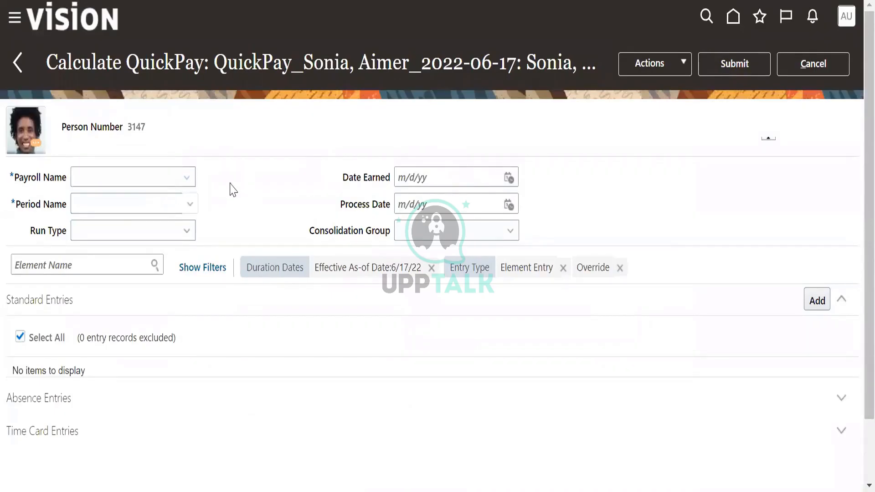
click(123, 207)
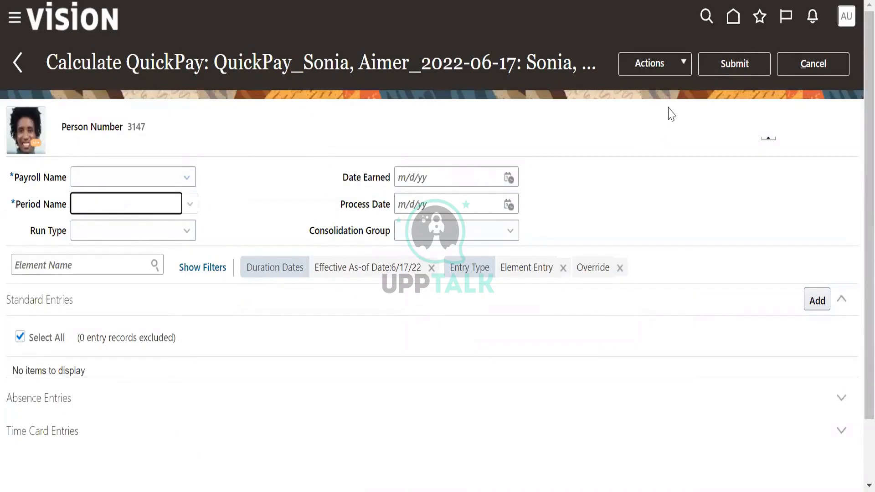
click(666, 68)
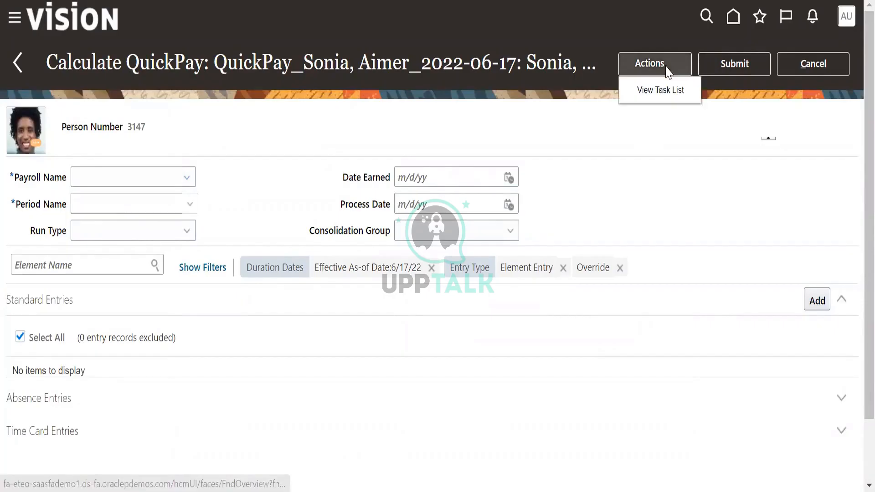
click(173, 179)
click(813, 64)
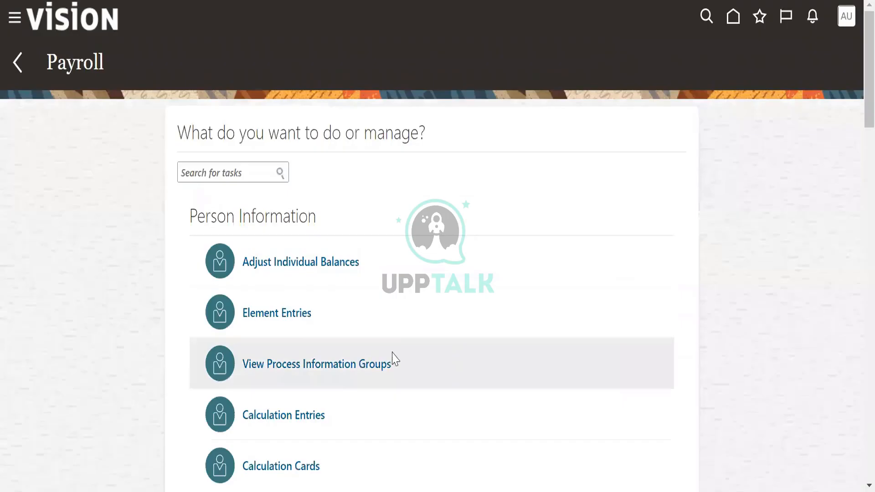
Find employees with AI% in the Simplified QuickPay advanced search and open the QuickPay calculation of the fourth one listed
scroll(392, 357, down, 15)
click(297, 338)
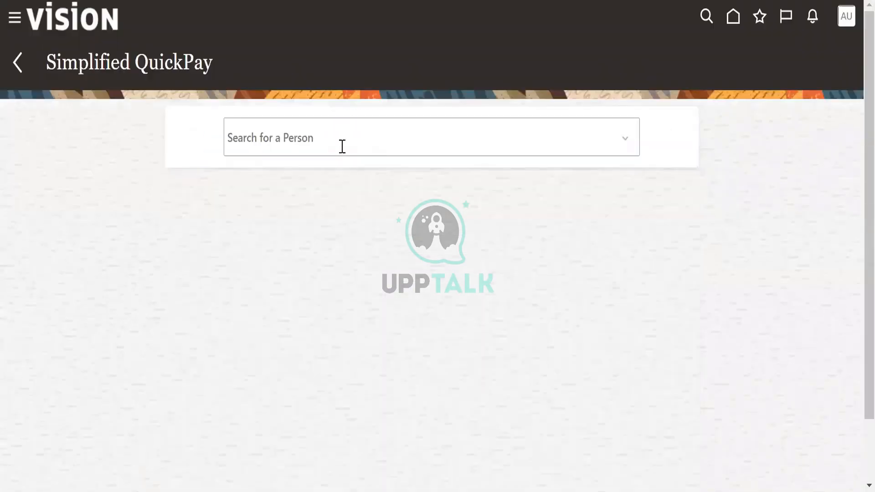
click(340, 137)
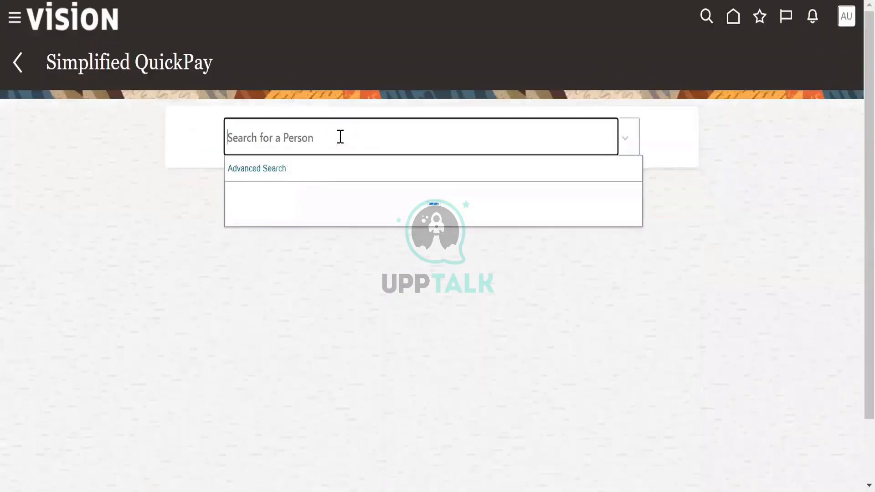
click(262, 169)
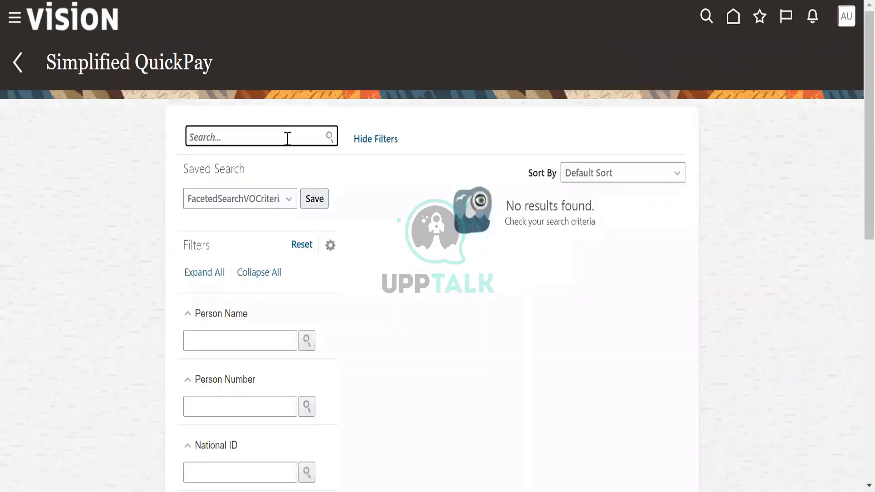
text(Al%)
click(329, 136)
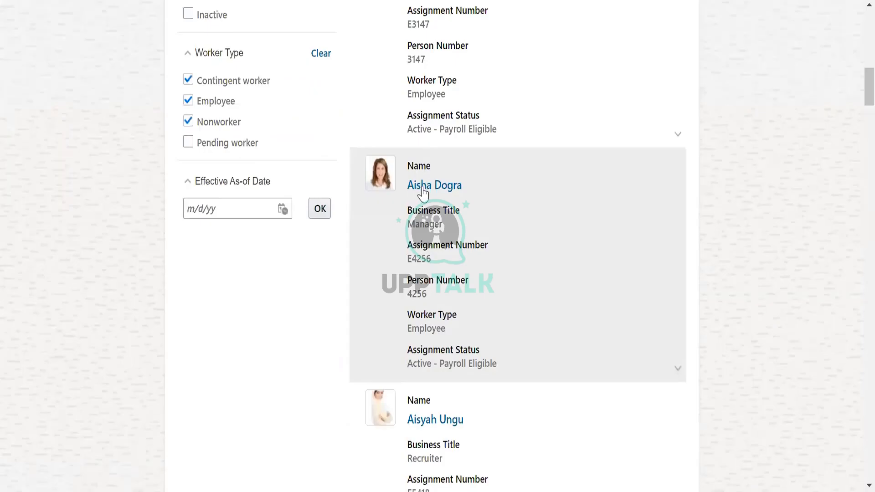
click(588, 261)
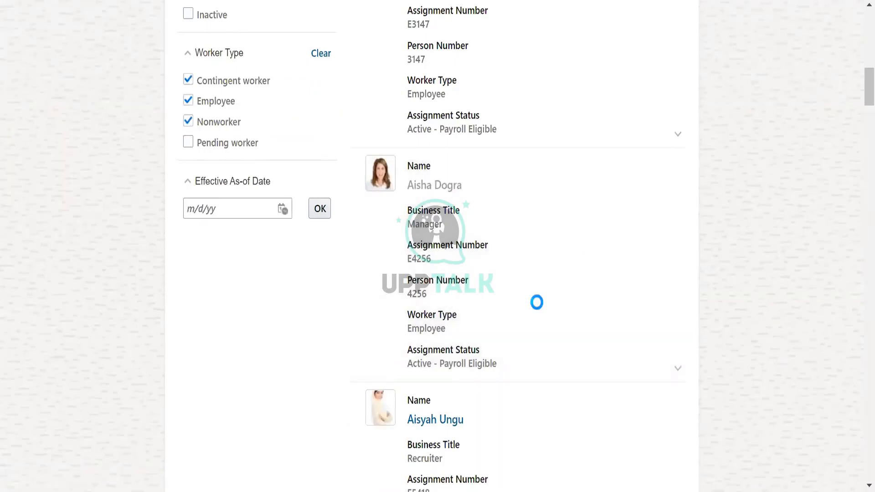
Examine the standard element entries with their classifications and amounts, and the payroll details of the employee's QuickPay
scroll(341, 359, down, 5)
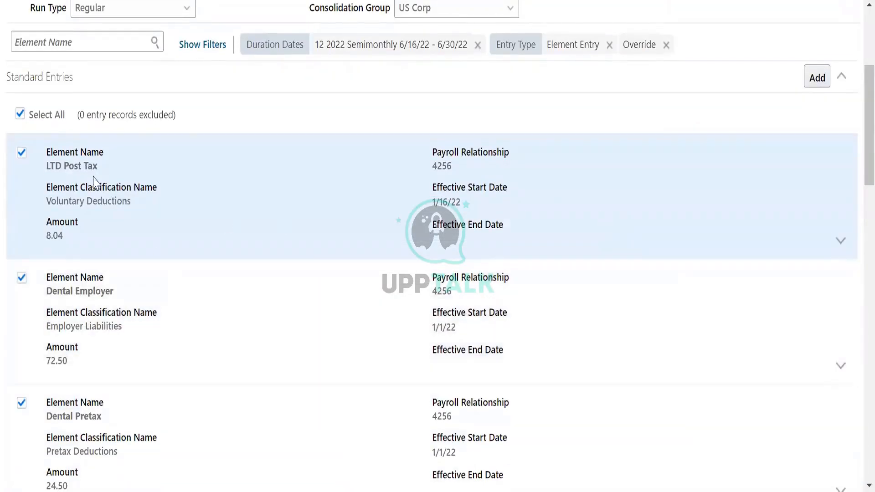
scroll(246, 365, down, 3)
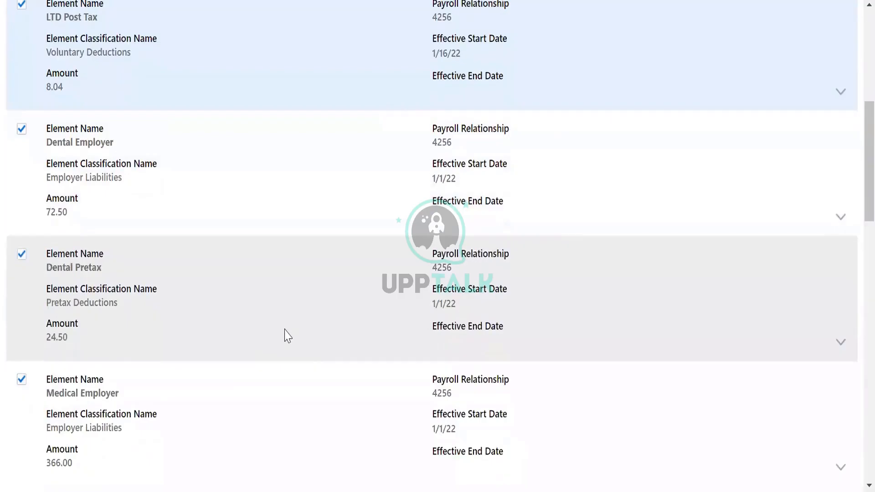
scroll(287, 336, down, 5)
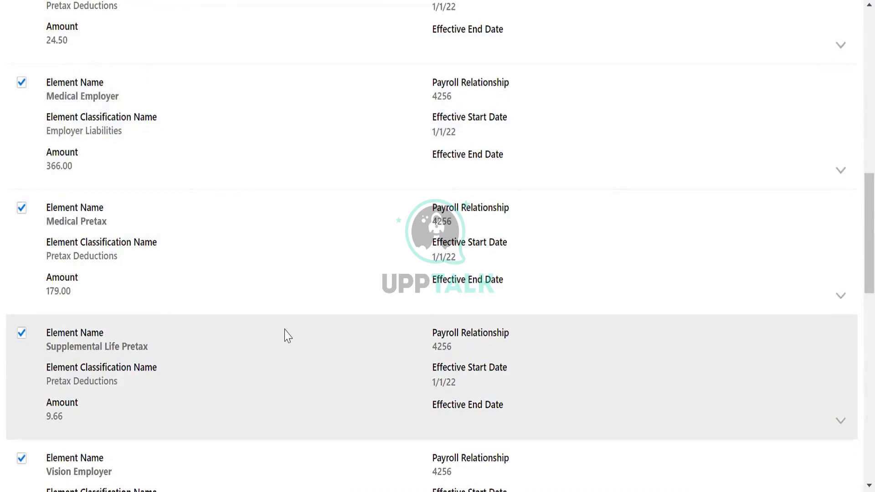
scroll(288, 333, down, 6)
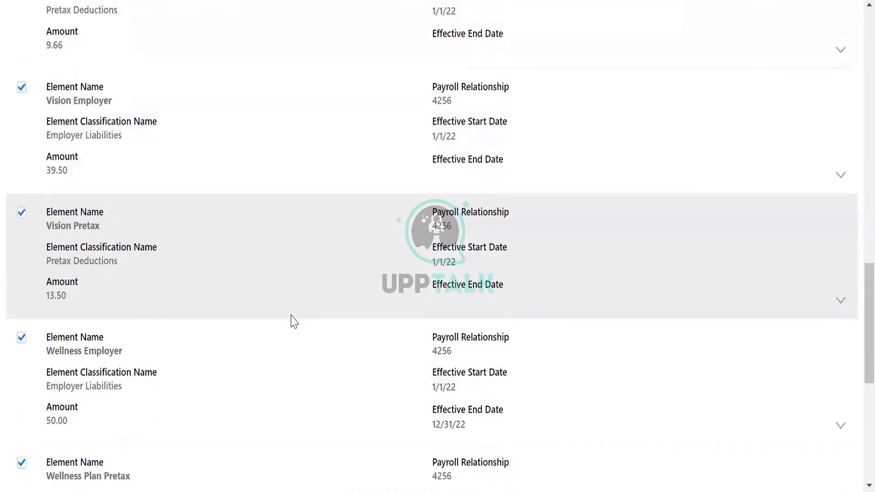
scroll(294, 321, down, 4)
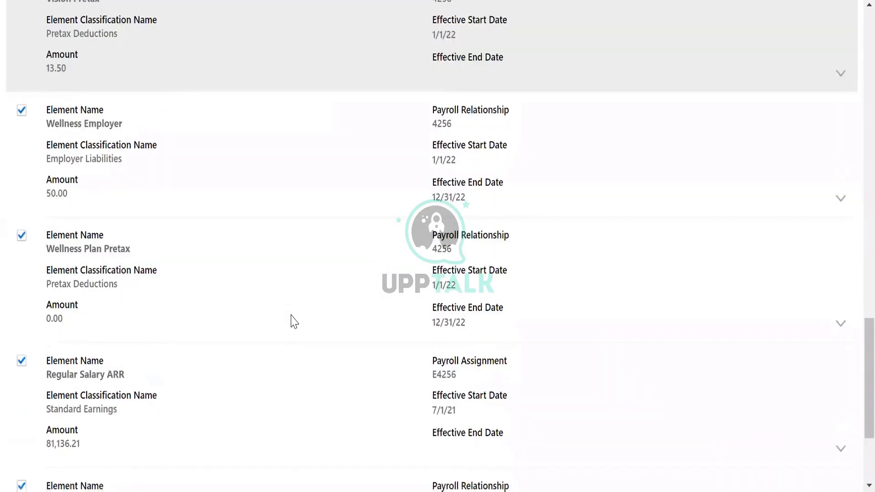
scroll(294, 321, down, 5)
scroll(294, 321, up, 13)
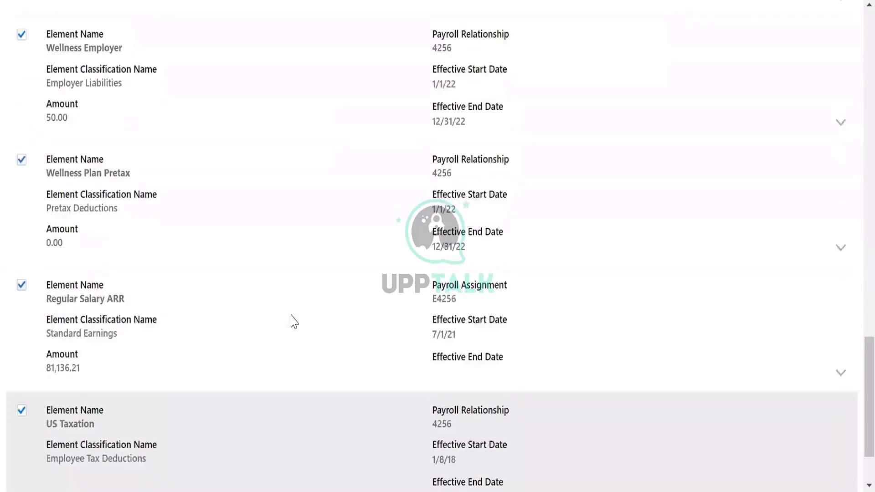
scroll(294, 321, up, 7)
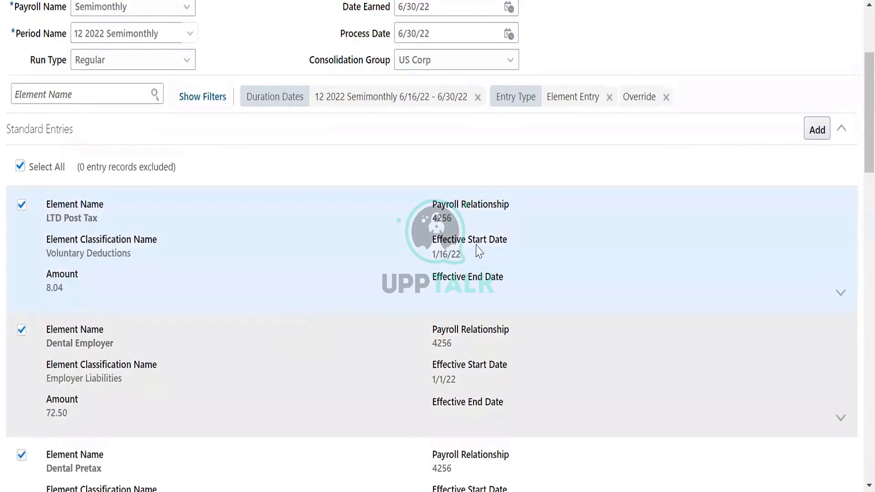
scroll(60, 263, up, 3)
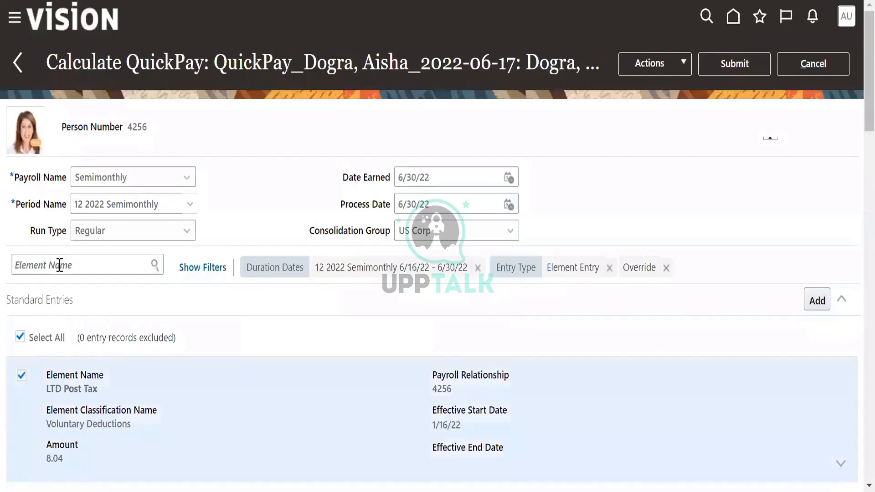
Check which actions the QuickPay calculation offers and go over its included standard entries again
click(684, 68)
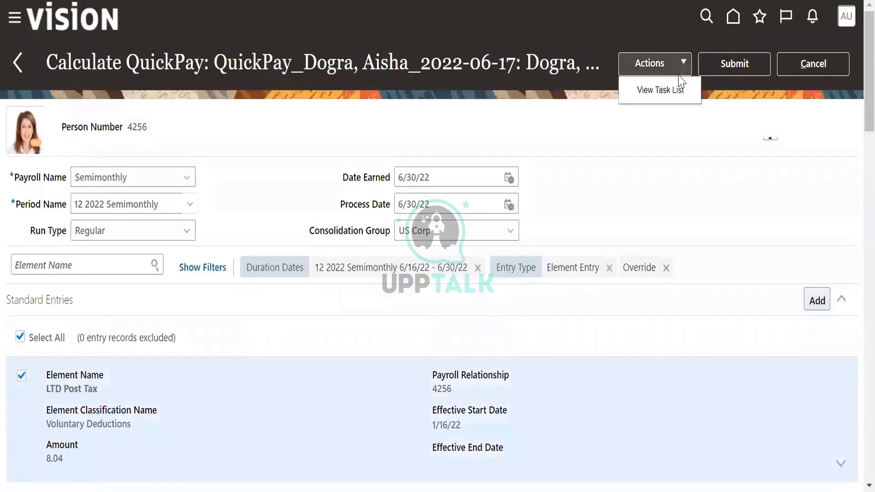
click(720, 235)
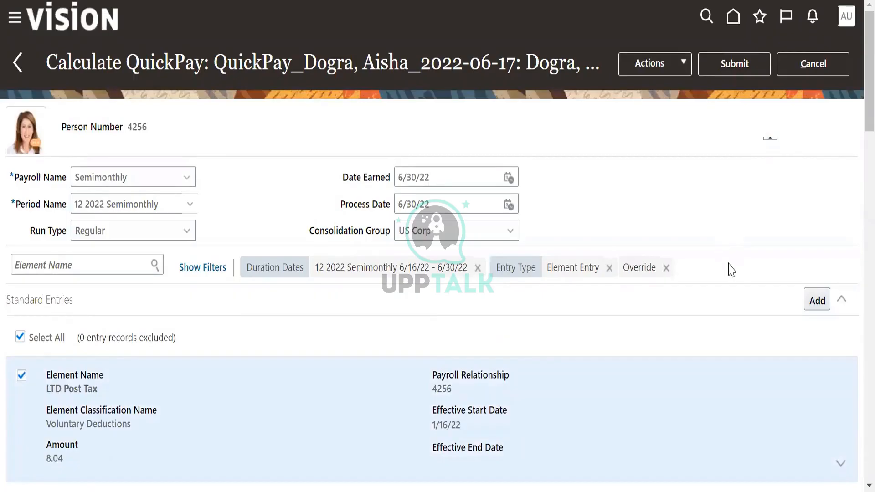
scroll(715, 324, down, 8)
scroll(718, 323, down, 15)
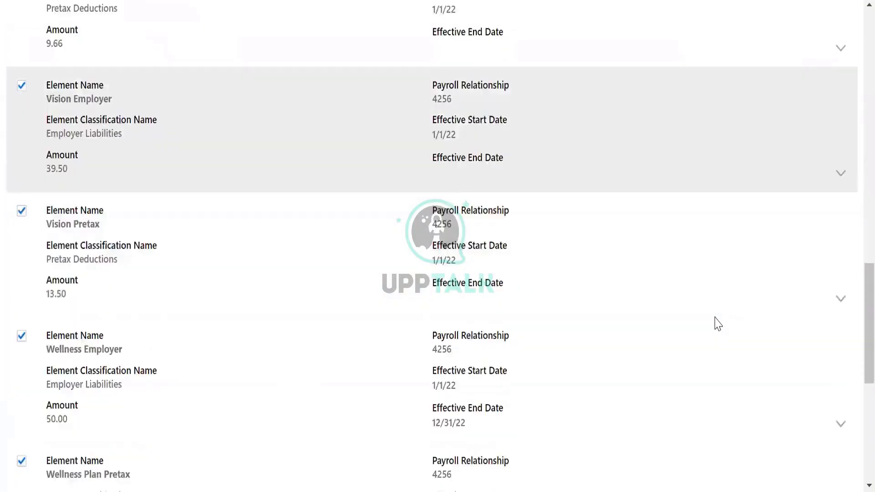
scroll(718, 323, up, 20)
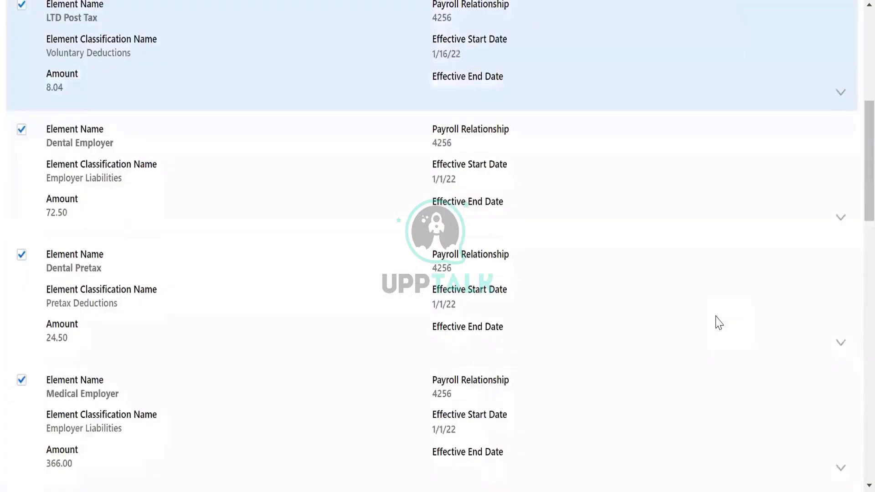
Start adding a standard entry to the employee's QuickPay and view the element names available for it
click(822, 305)
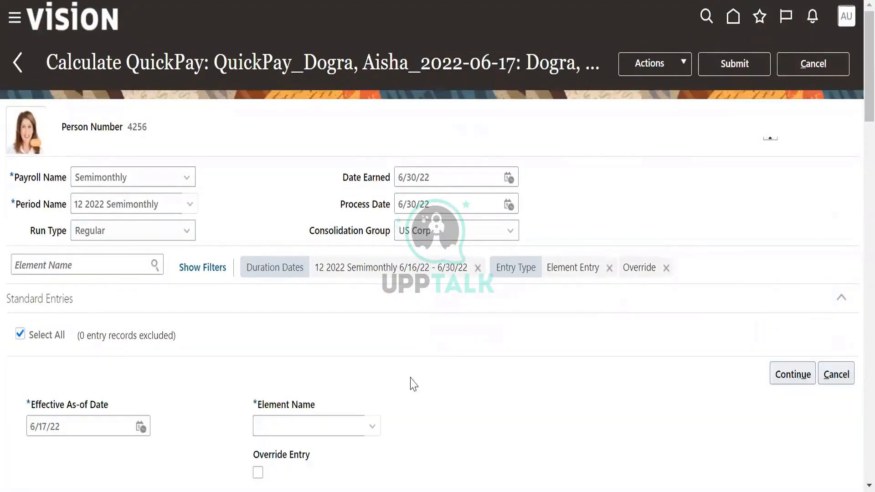
scroll(412, 383, down, 6)
click(352, 129)
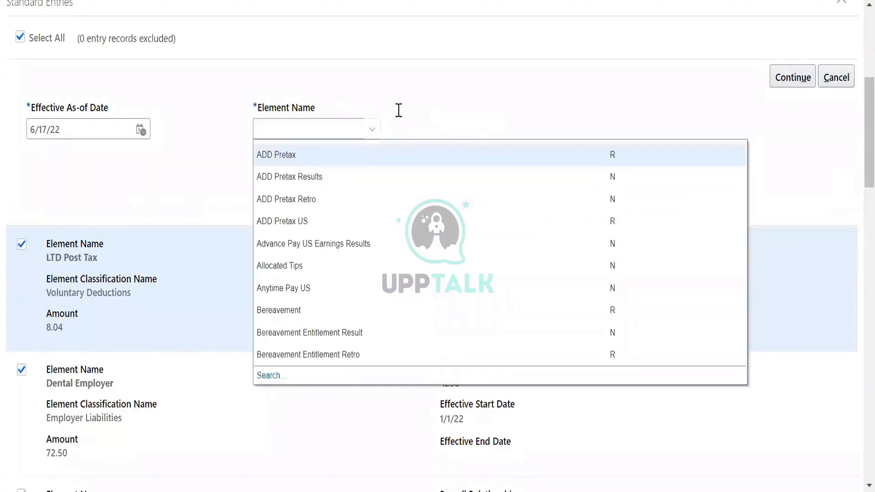
click(466, 64)
scroll(456, 108, up, 5)
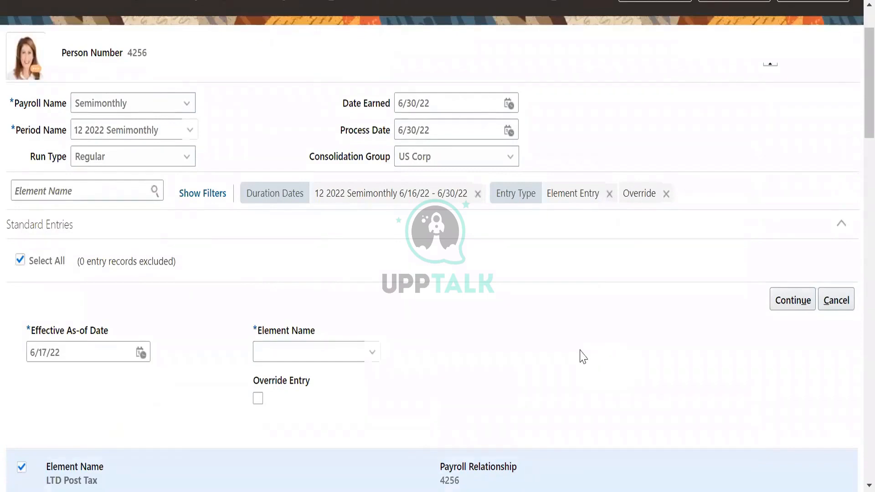
Examine the QuickPay's payroll details and its selected standard entries through US Taxation, and check the available actions
scroll(581, 356, up, 1)
scroll(581, 356, up, 1)
drag(94, 46, 390, 130)
click(642, 355)
scroll(642, 355, down, 10)
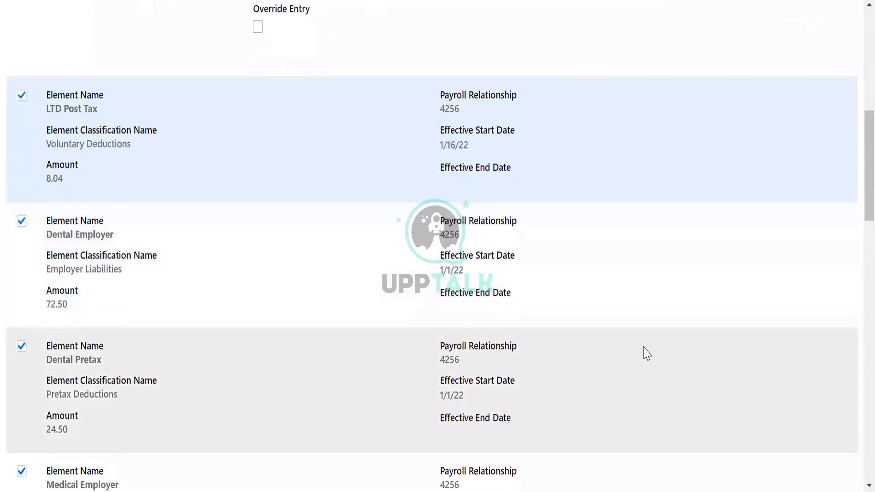
scroll(647, 354, down, 20)
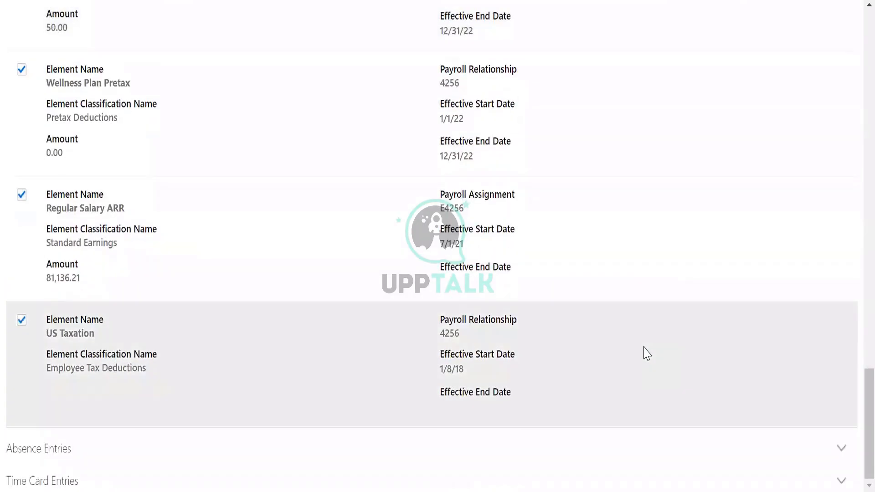
scroll(647, 354, up, 10)
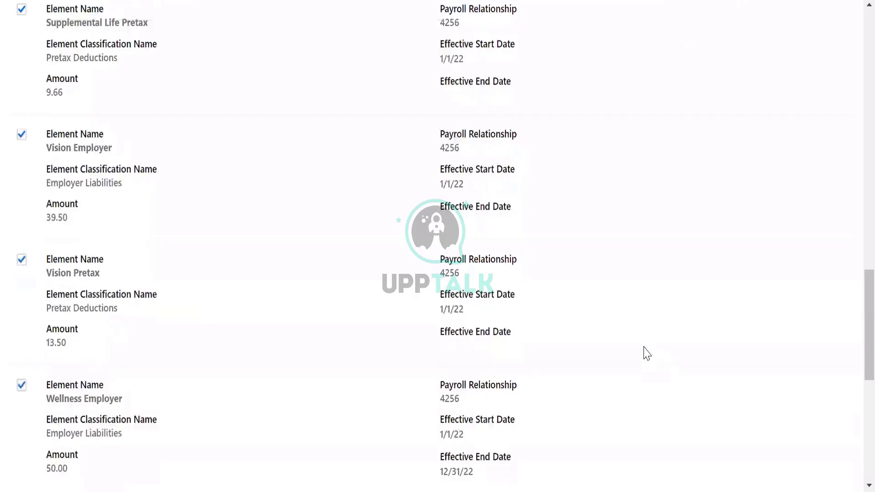
scroll(647, 354, up, 15)
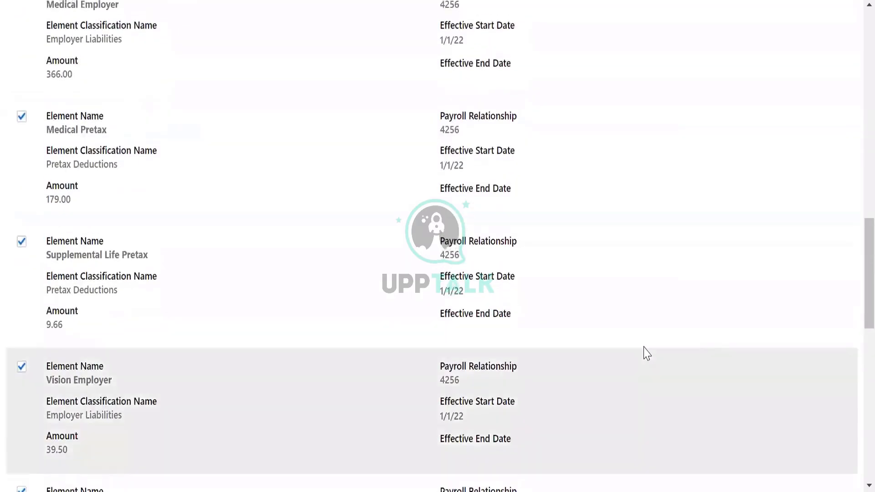
scroll(647, 354, up, 8)
scroll(647, 354, down, 8)
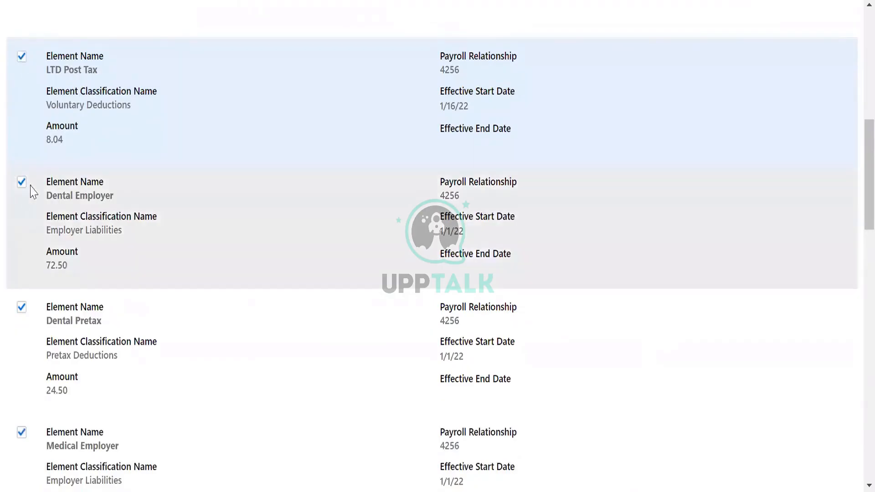
scroll(41, 433, down, 8)
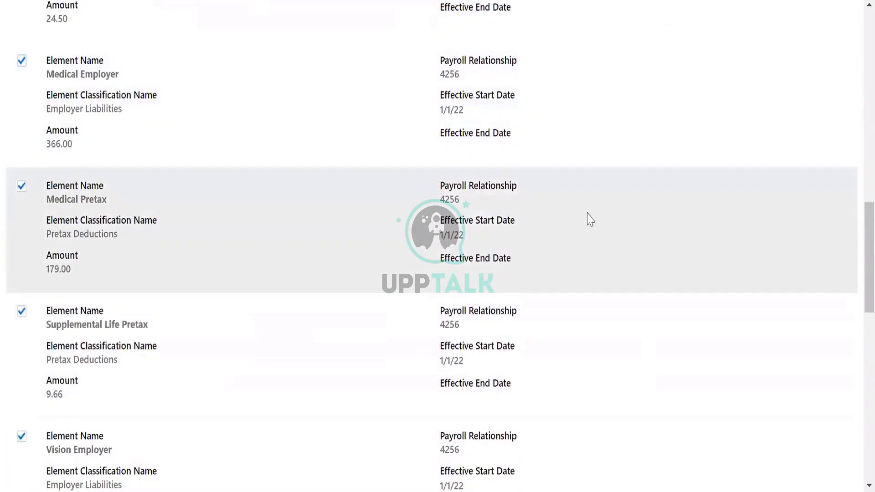
scroll(660, 230, up, 12)
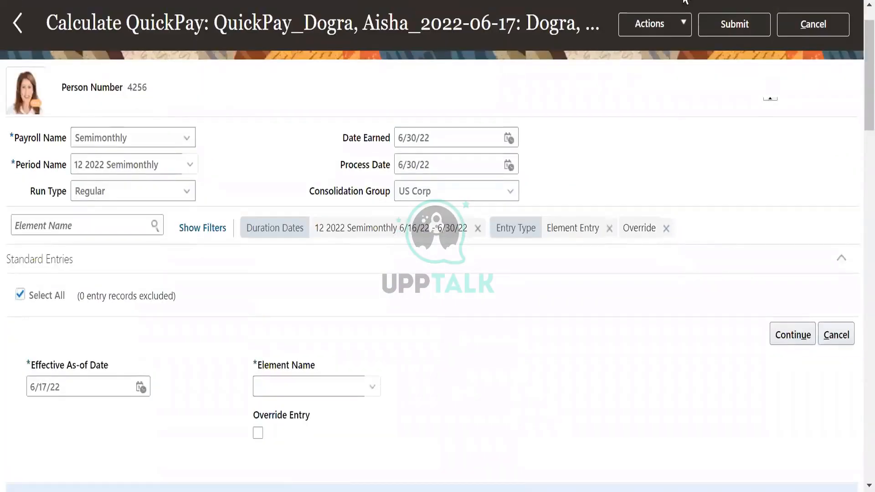
click(675, 18)
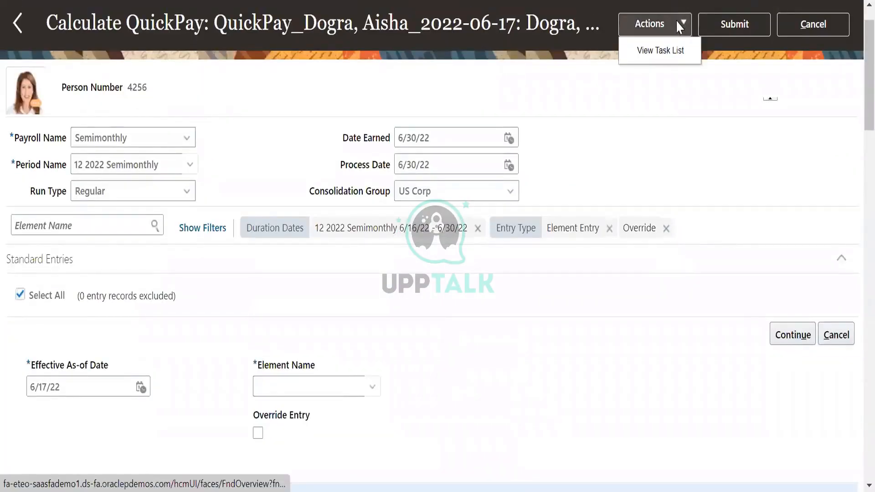
click(683, 167)
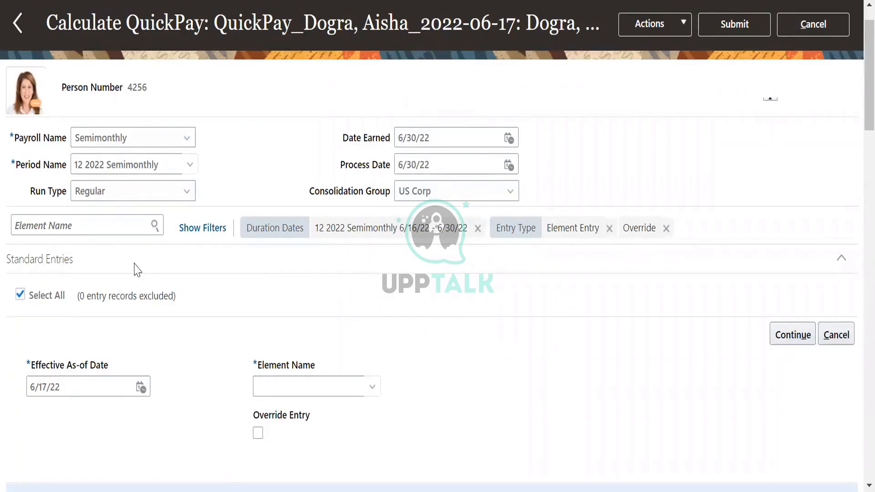
click(122, 228)
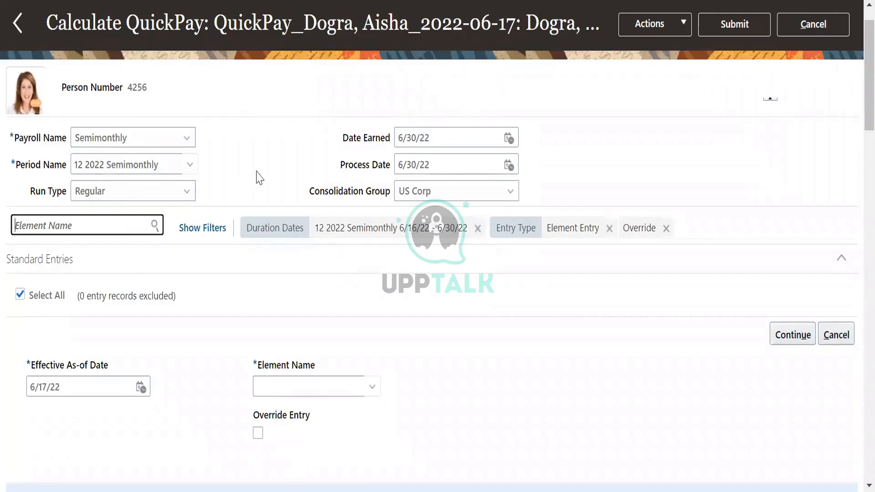
Add a Bereavement element entry with an effective start date of 6/17/22 and submit it
click(374, 387)
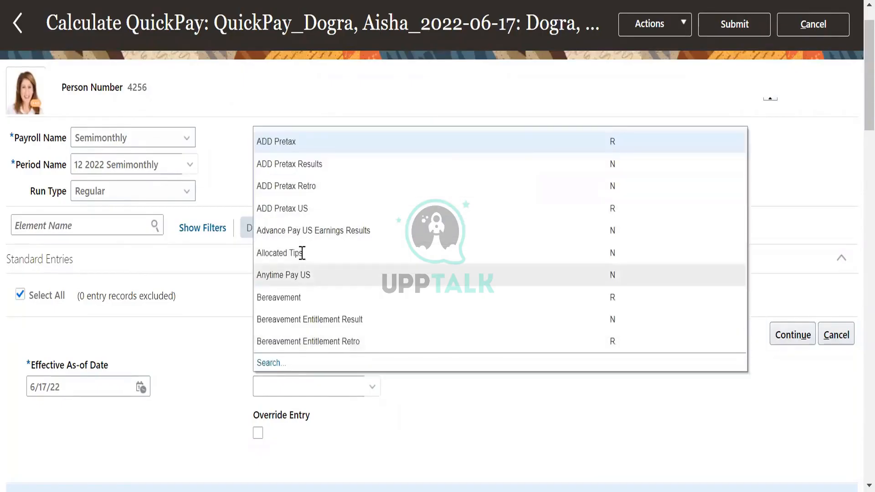
click(305, 276)
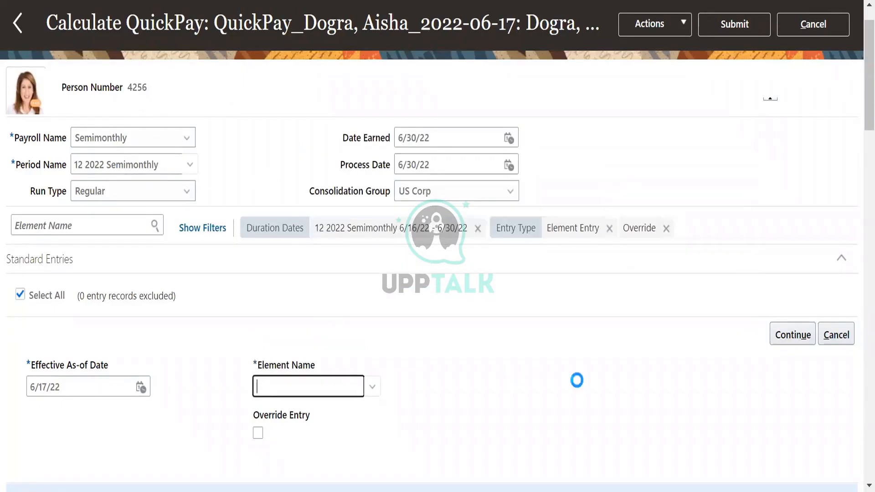
click(794, 347)
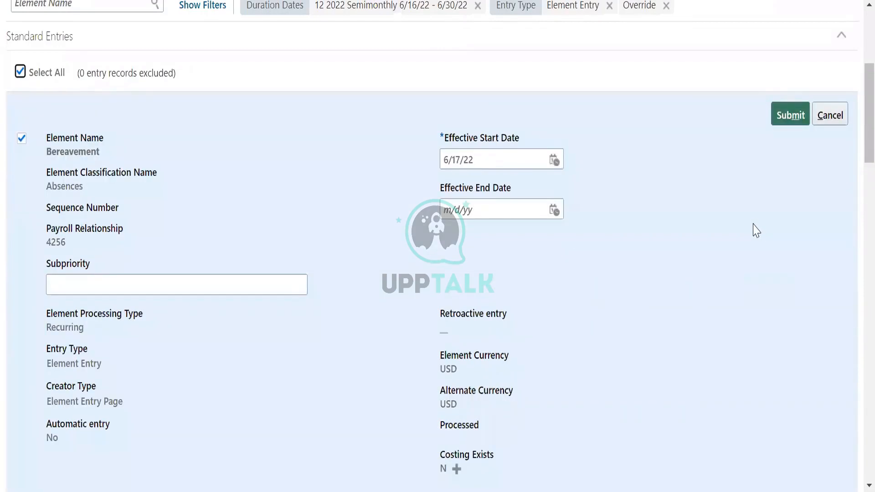
click(779, 116)
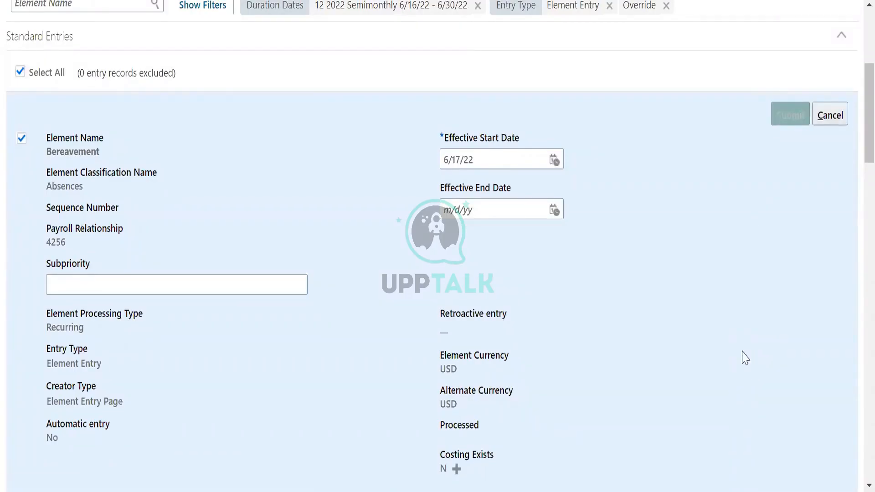
Review the standard entries, submit the QuickPay calculation for the 12 2022 Semimonthly period, and open its statement of earnings
scroll(799, 355, down, 20)
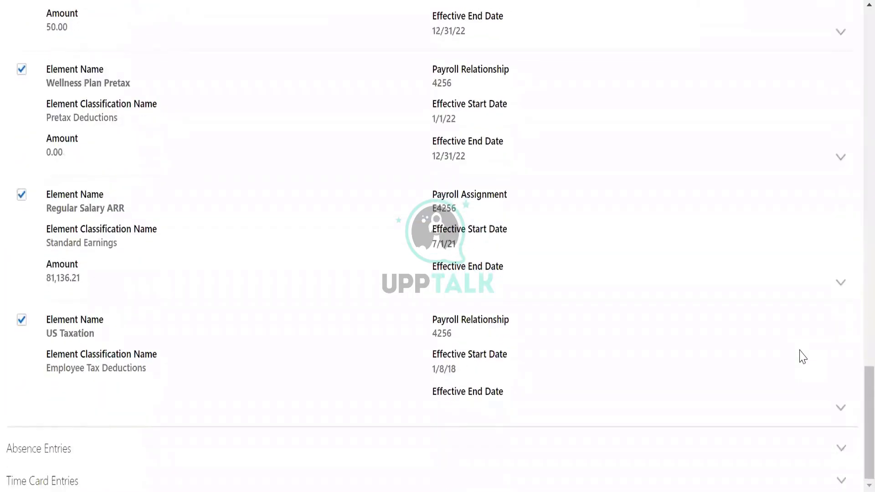
scroll(803, 356, up, 15)
scroll(803, 357, up, 5)
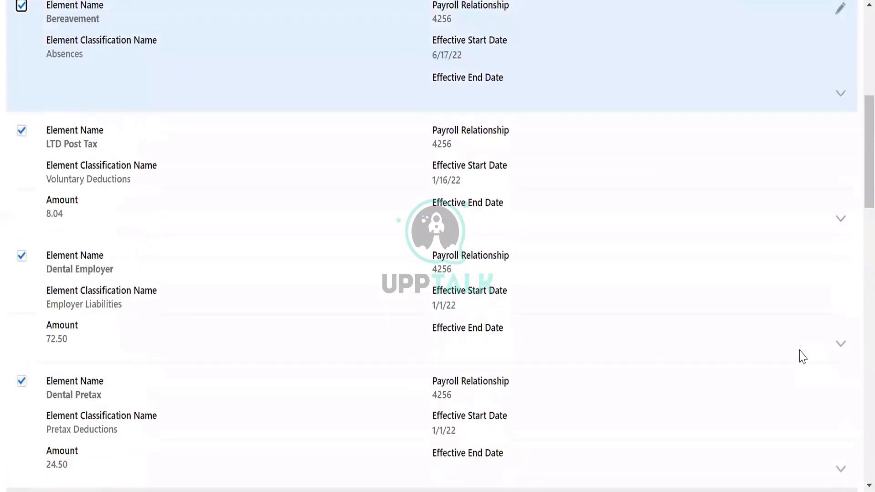
scroll(803, 356, up, 7)
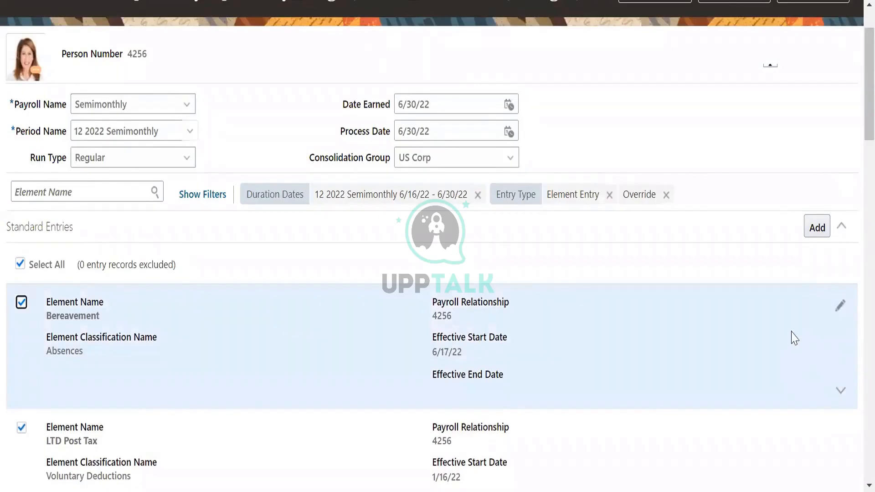
scroll(791, 337, down, 10)
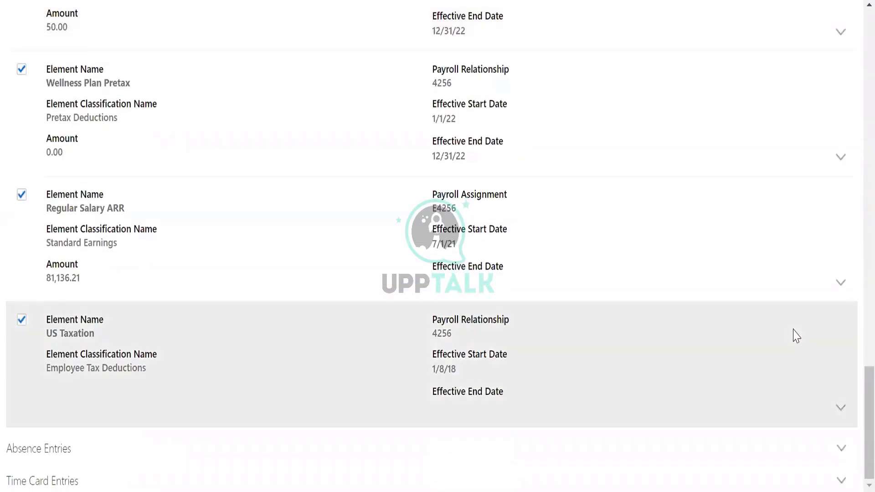
scroll(797, 336, up, 10)
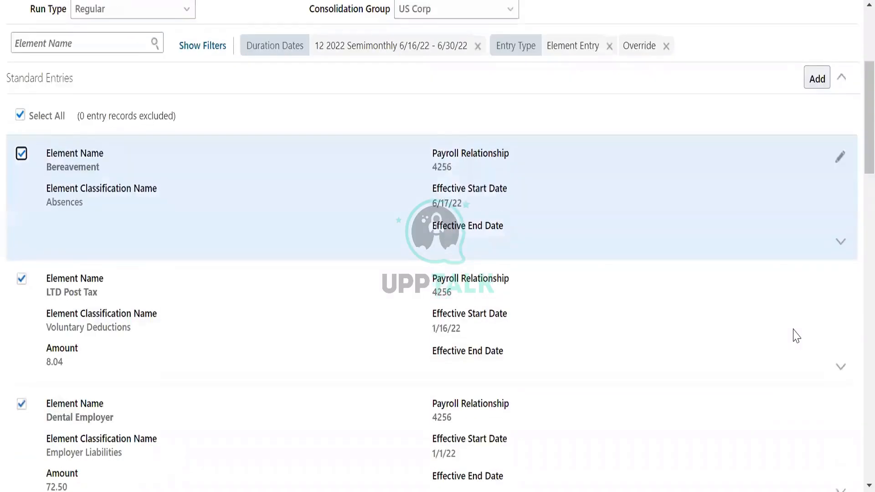
scroll(795, 335, up, 3)
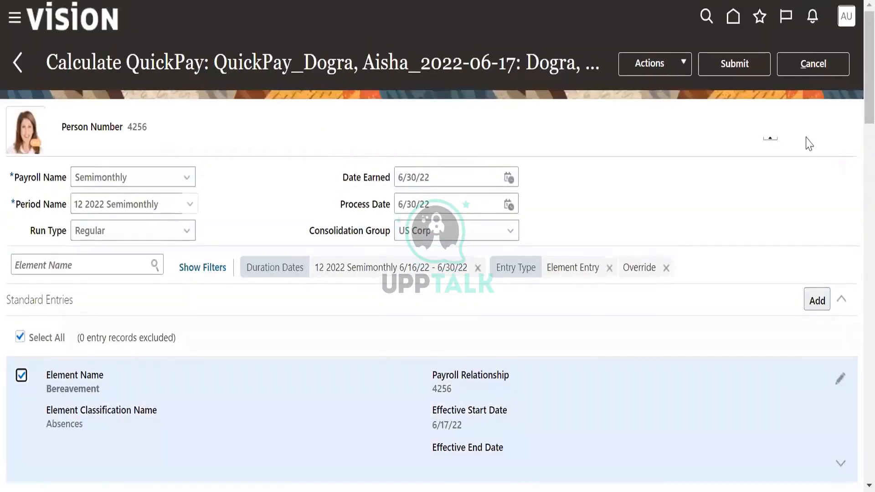
click(727, 70)
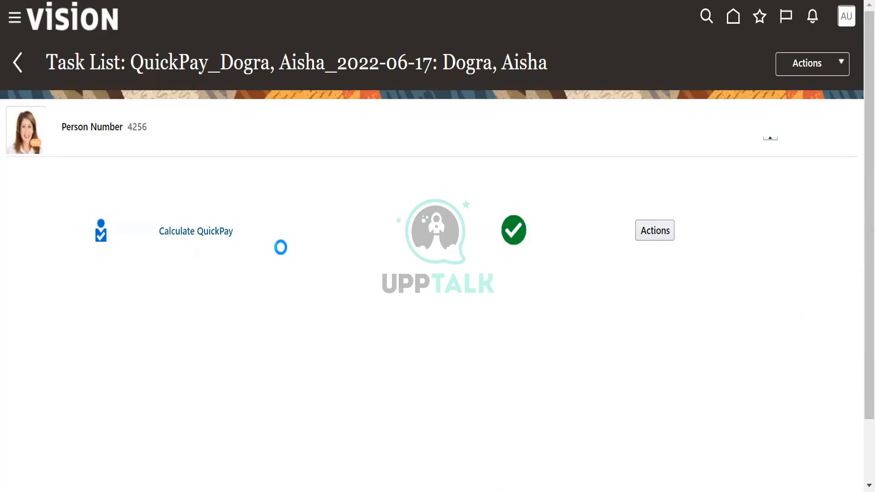
click(187, 235)
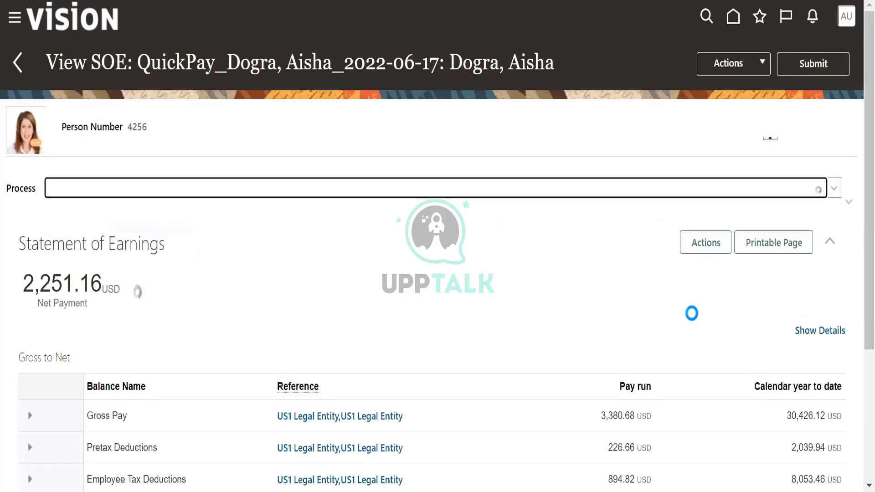
Examine the statement of earnings totals and the Gross to Net balances for the pay run and calendar year to date
scroll(692, 313, down, 3)
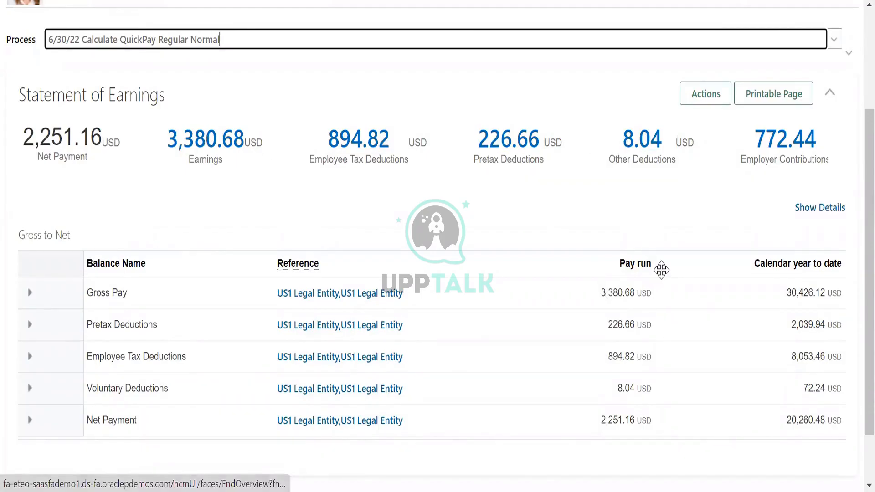
scroll(117, 275, down, 2)
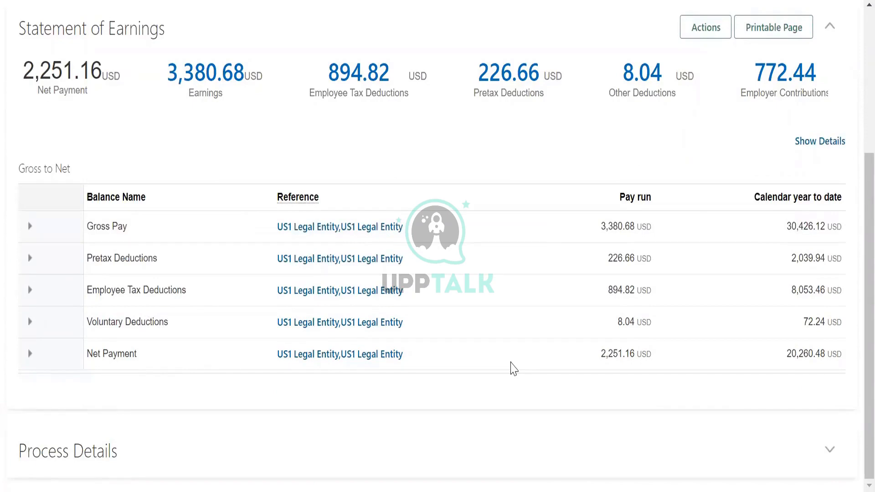
scroll(514, 368, up, 3)
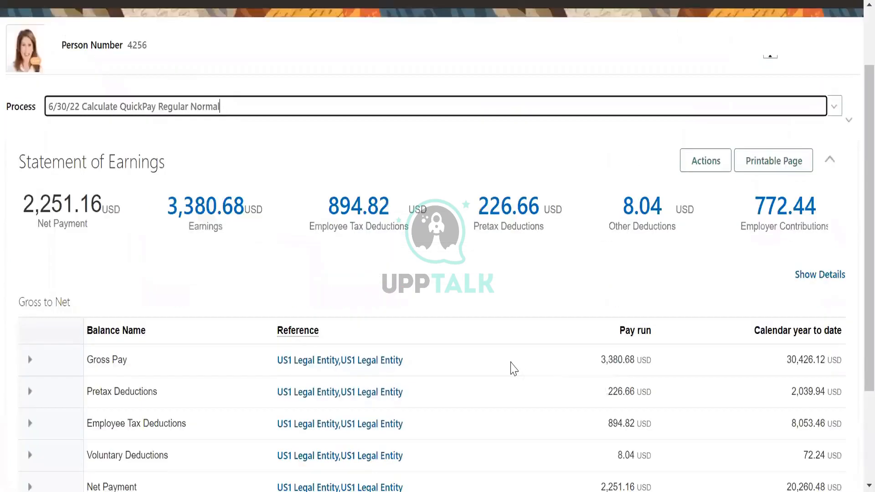
scroll(513, 368, up, 2)
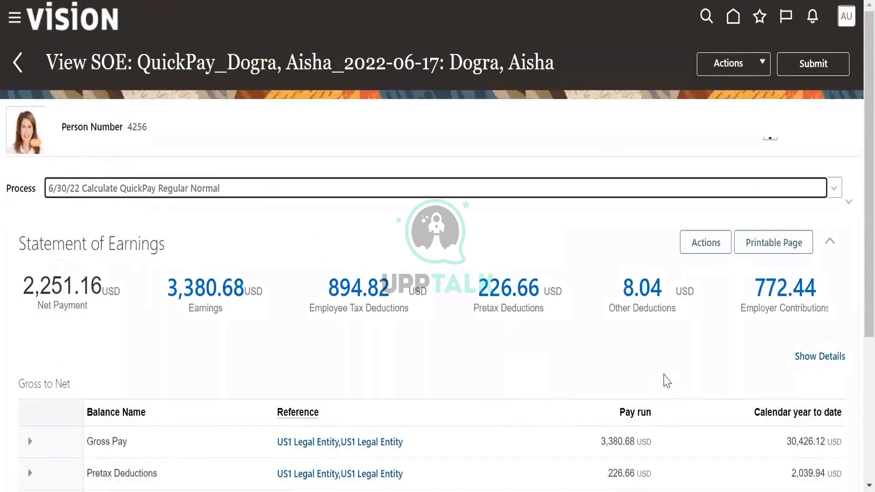
scroll(665, 380, down, 5)
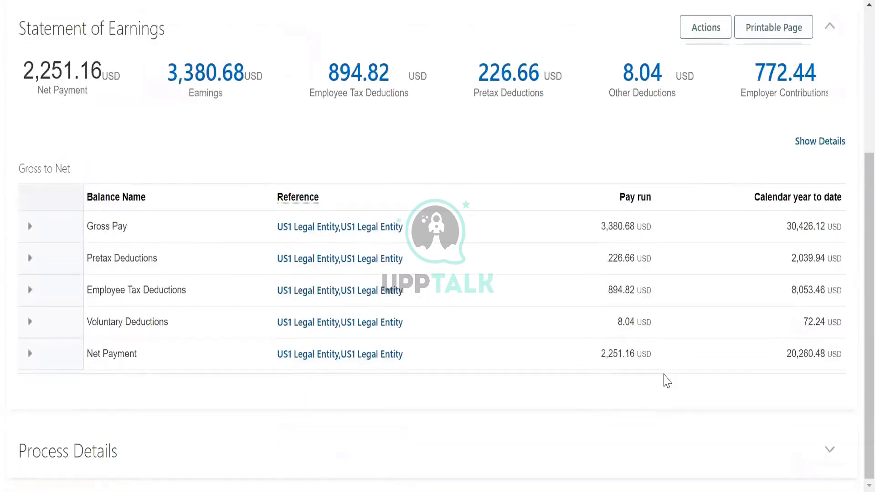
scroll(701, 351, up, 5)
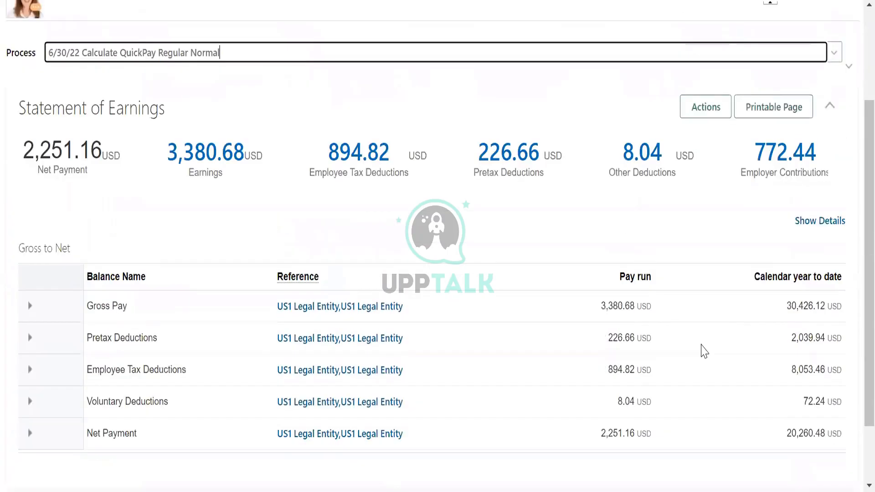
scroll(789, 341, down, 5)
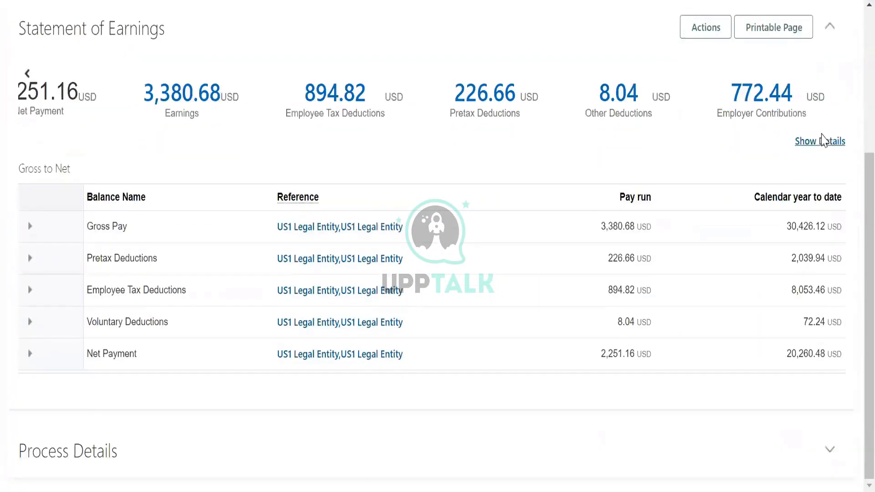
Show the statement of earnings details and examine the Earnings, Employee Tax Deductions and Pretax Deductions balances
click(821, 141)
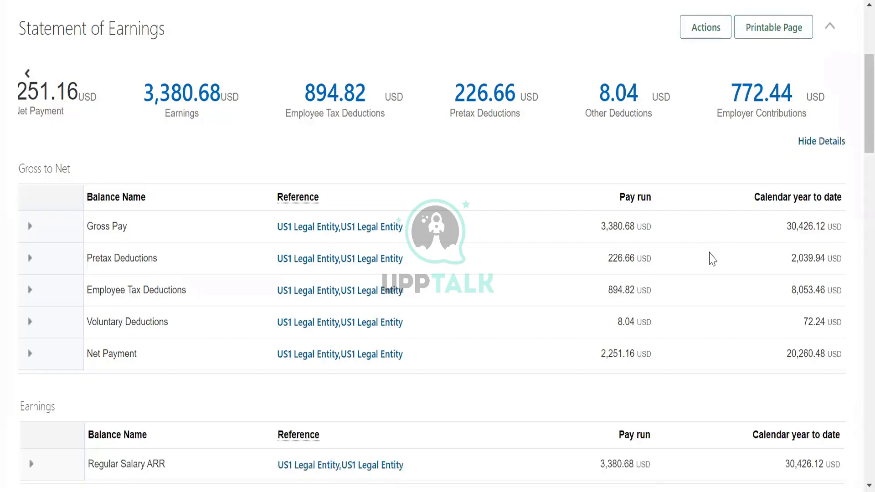
scroll(713, 259, down, 5)
scroll(235, 303, down, 2)
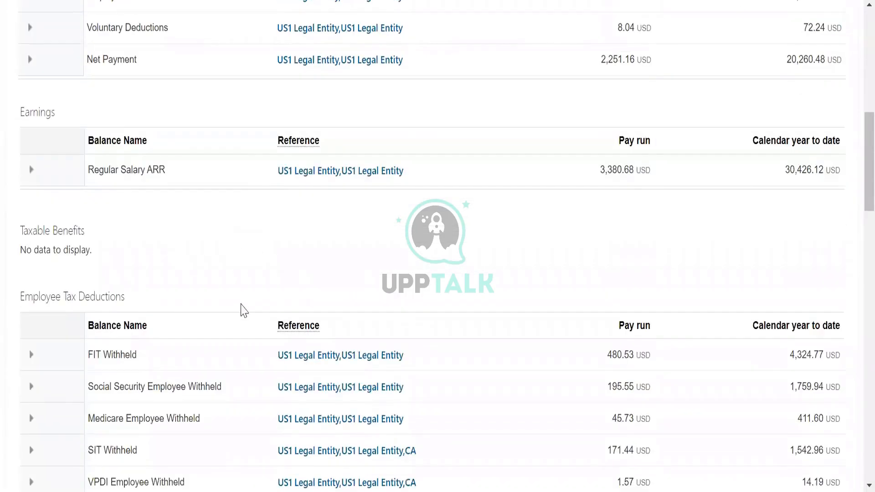
scroll(241, 310, down, 3)
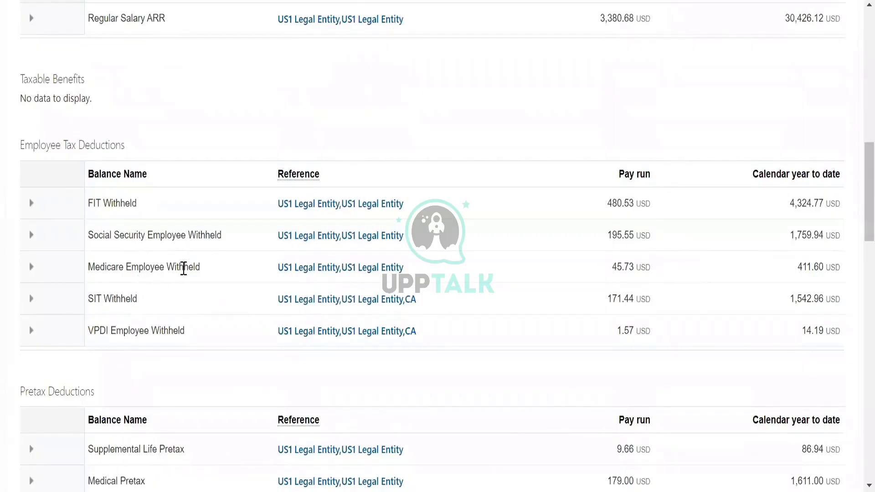
Examine the Pretax Deductions, Other Deductions and Employer Contributions balances and compare them with the statement of earnings totals
scroll(168, 388, down, 3)
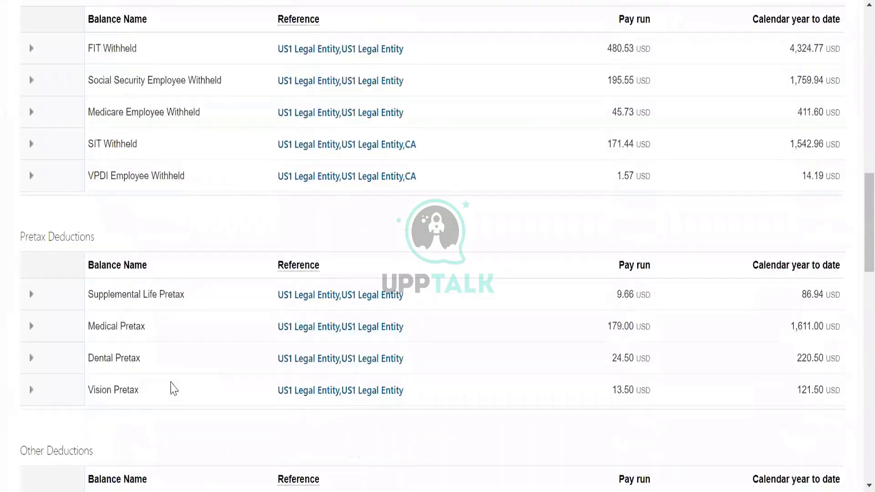
scroll(171, 386, down, 1)
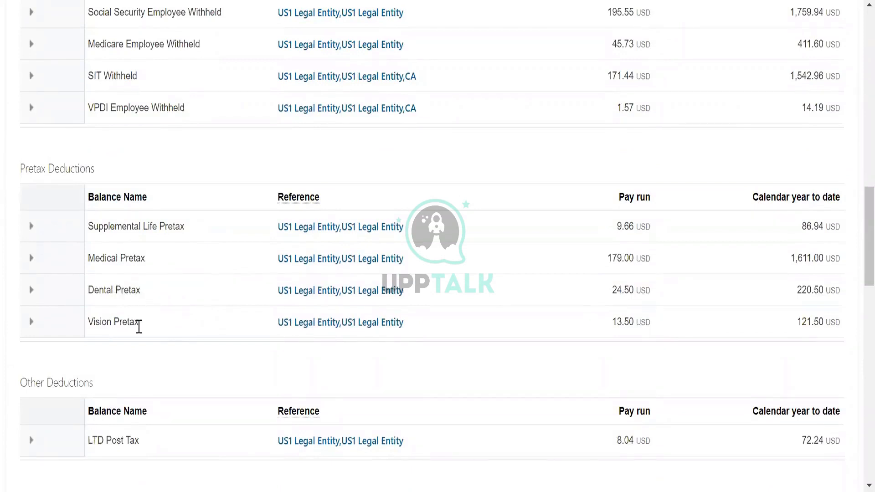
scroll(573, 352, down, 1)
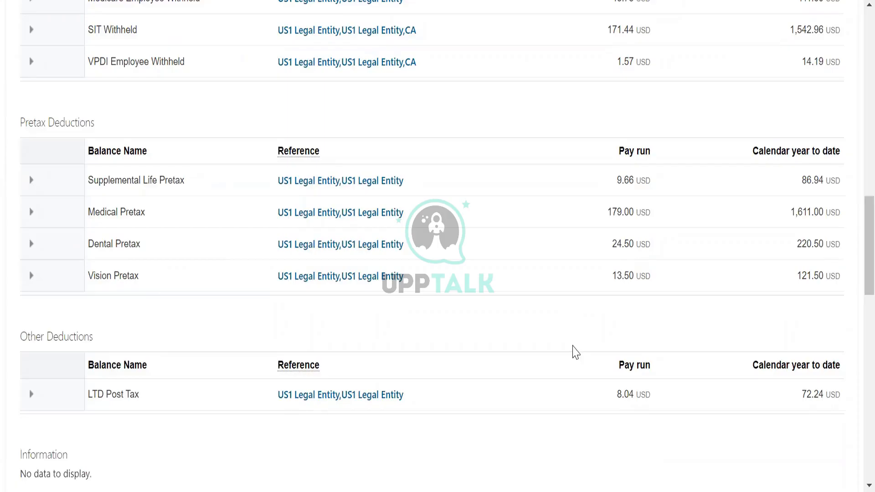
scroll(575, 352, down, 6)
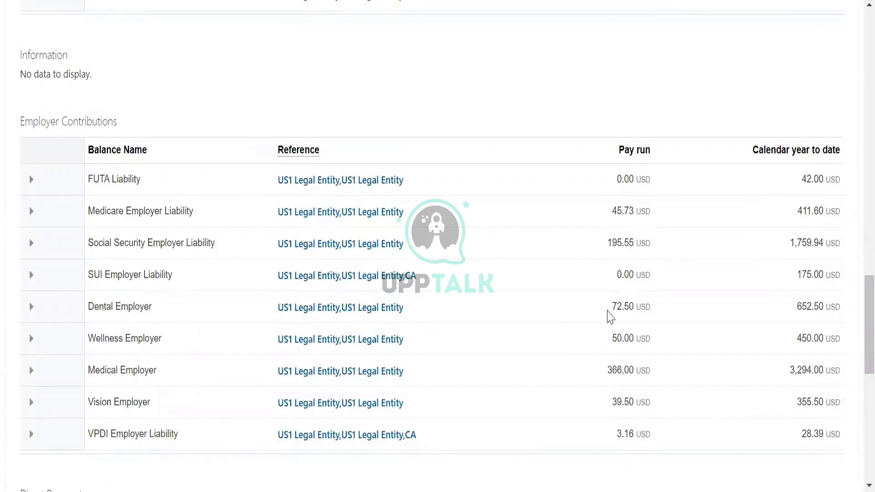
scroll(802, 345, up, 6)
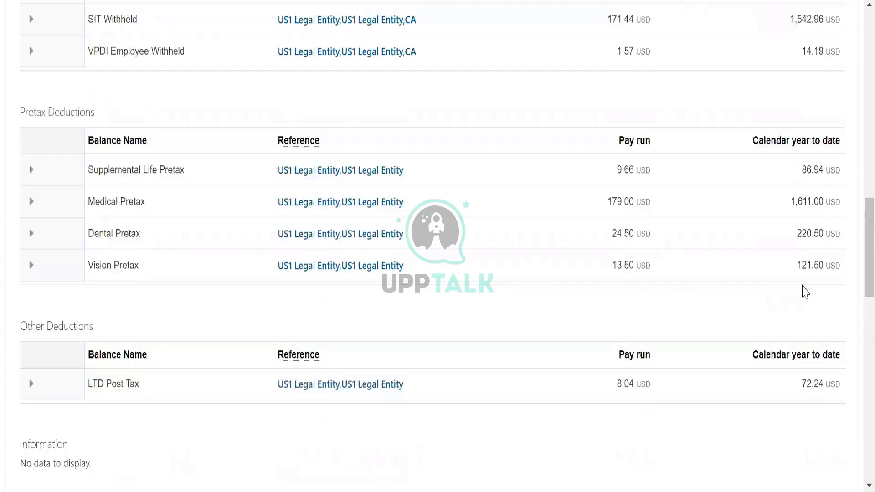
scroll(806, 292, up, 15)
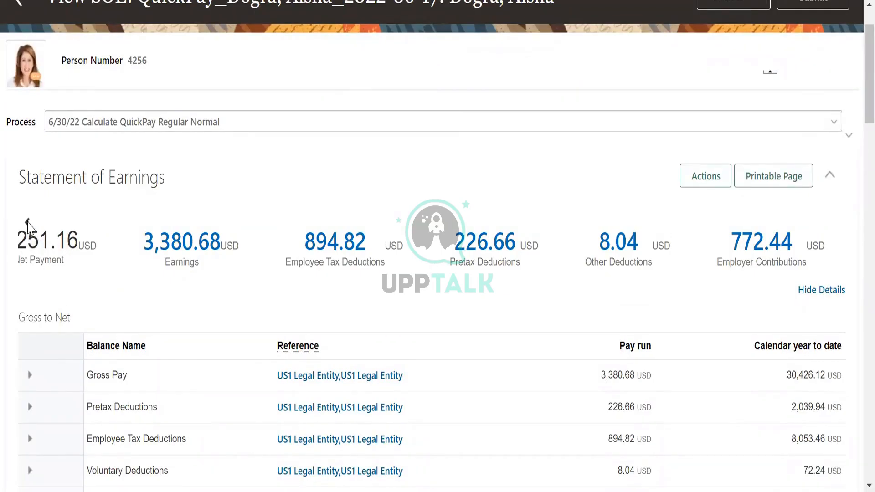
double_click(28, 235)
click(166, 269)
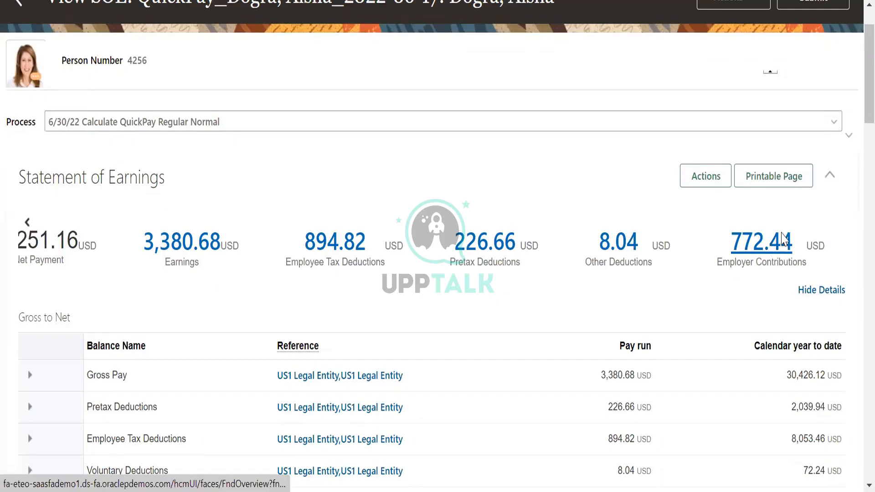
scroll(783, 239, up, 2)
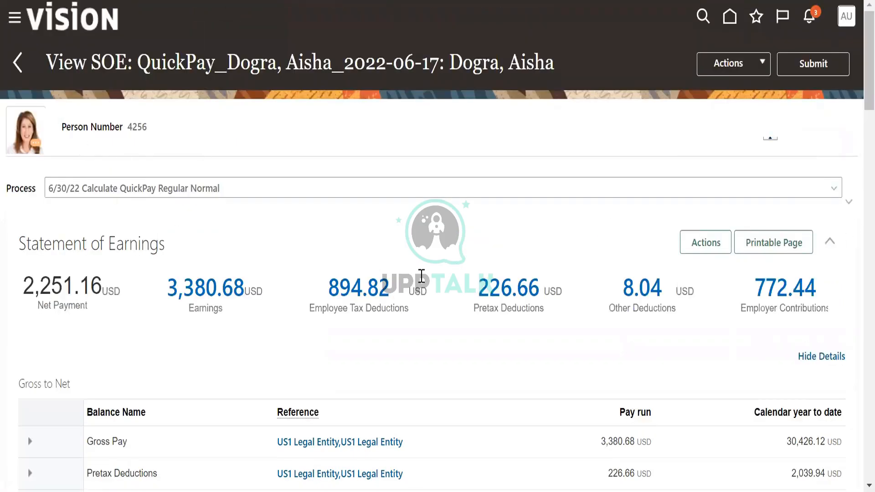
Open the QuickPay flow's task list and expand the employee summary to check the current salary and salary basis
click(745, 63)
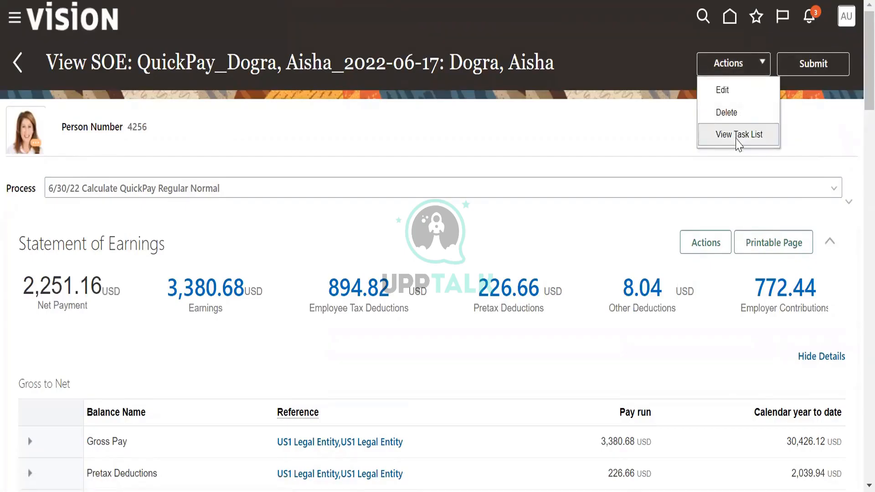
click(739, 134)
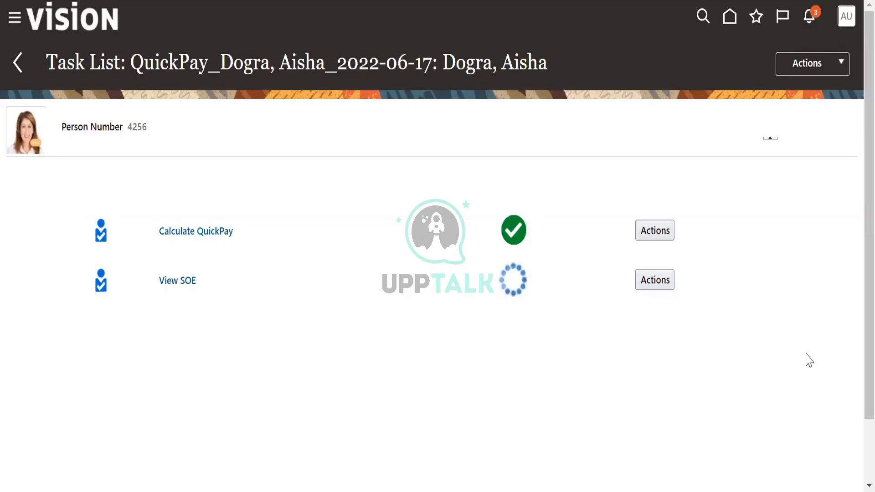
click(771, 138)
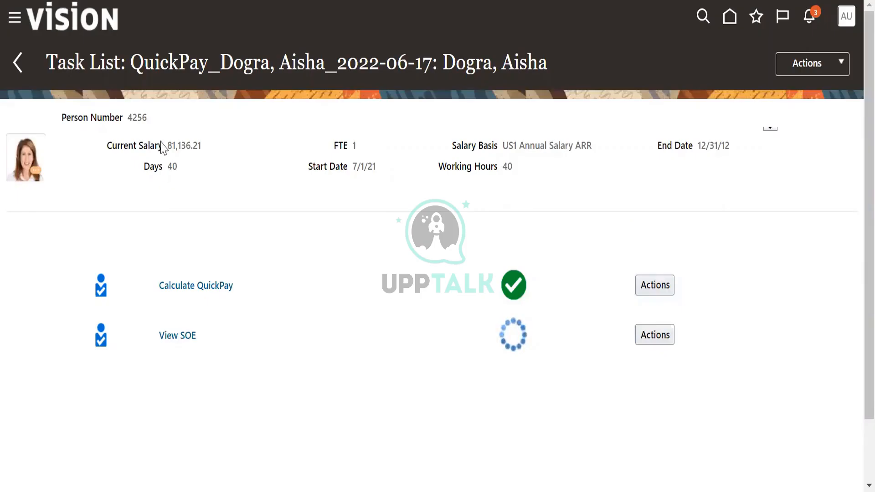
drag(163, 142, 215, 146)
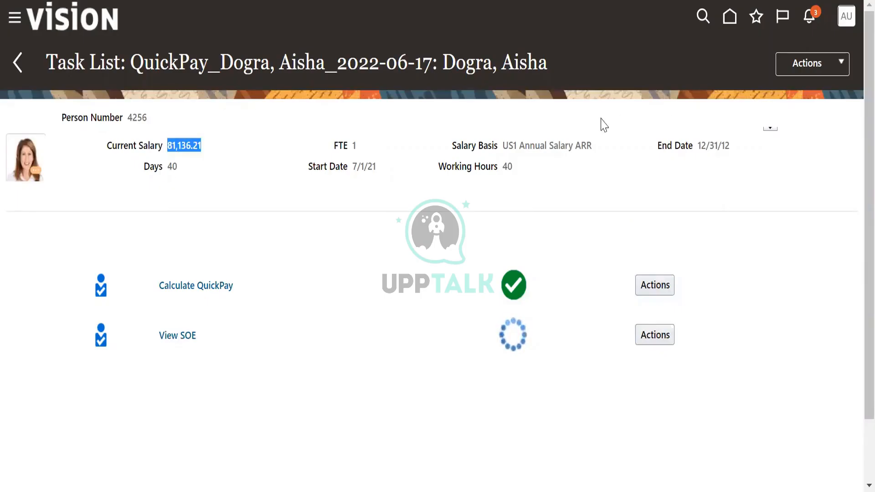
drag(503, 143, 608, 149)
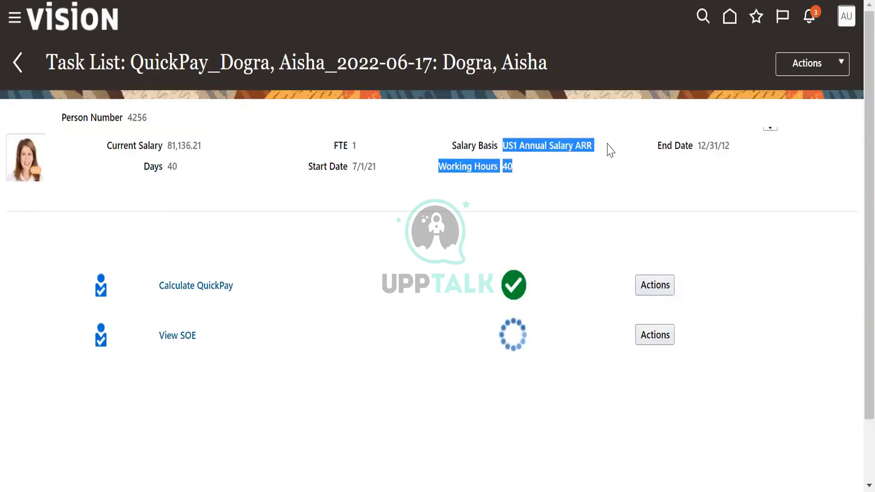
click(582, 196)
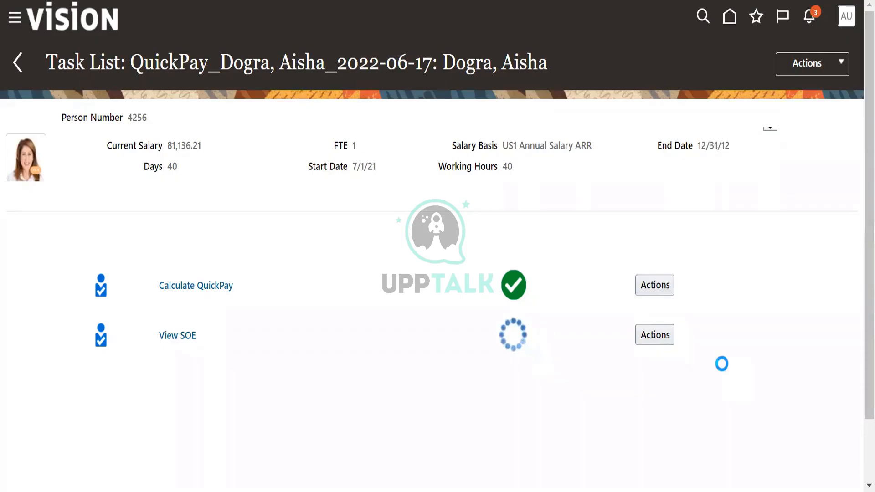
Mark the View SOE task as complete and reopen the statement of earnings from the task list
click(663, 341)
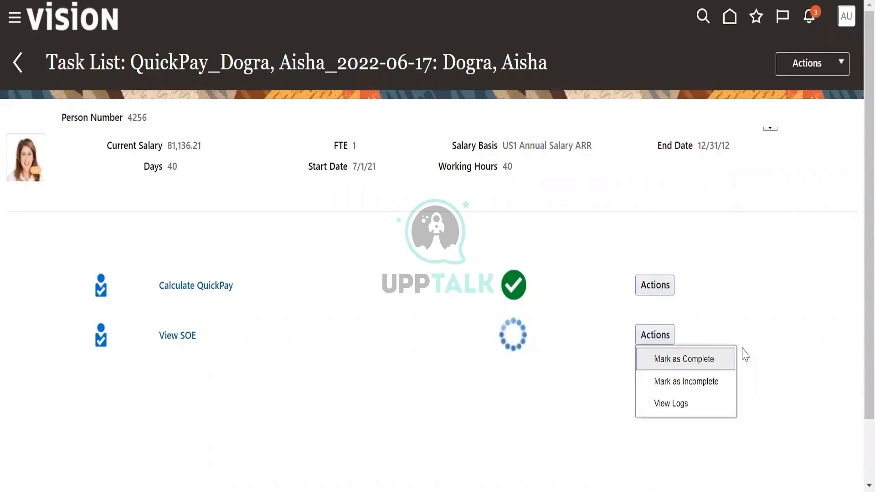
click(714, 360)
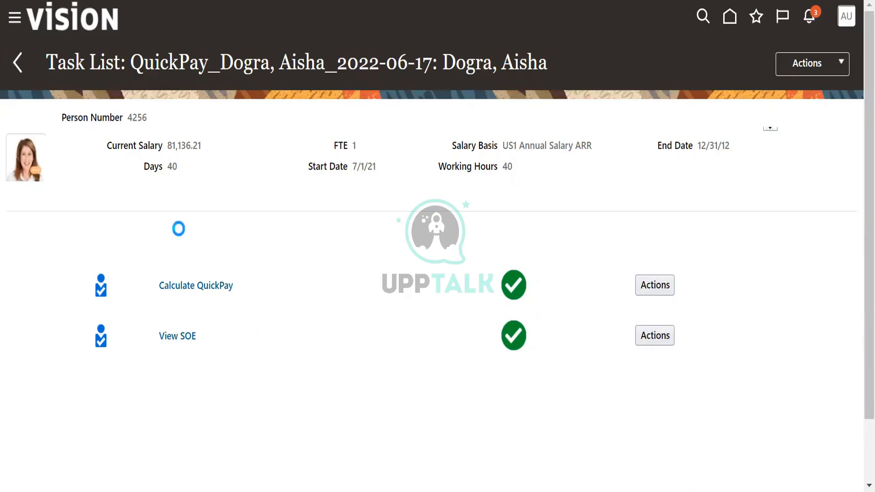
click(172, 338)
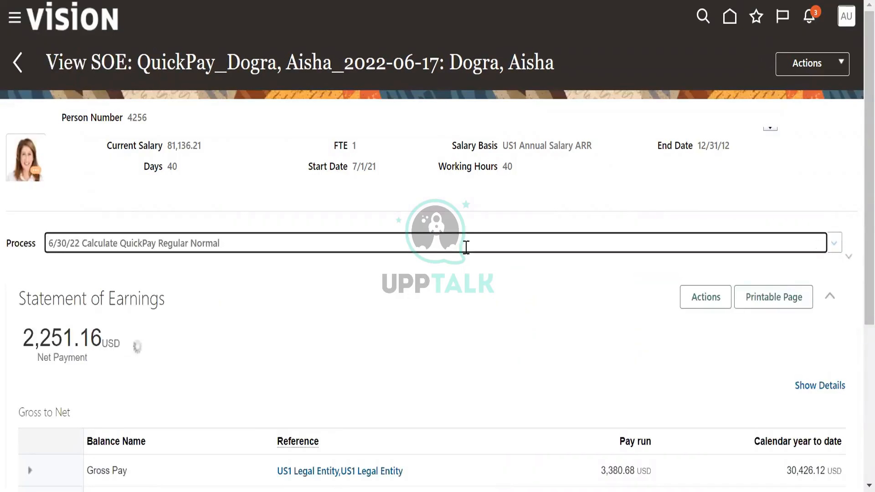
Review the reopened statement of earnings for the 6/30/22 QuickPay process, covering its totals and Gross to Net balances
scroll(484, 311, down, 5)
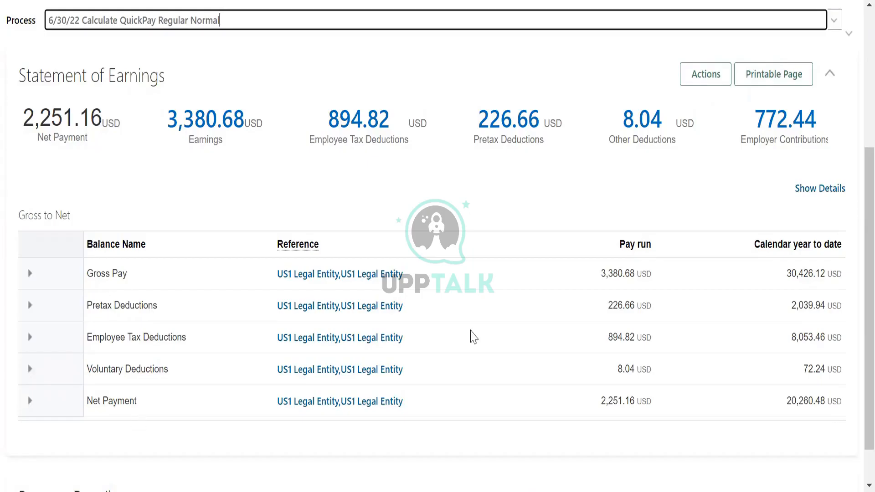
scroll(472, 336, down, 1)
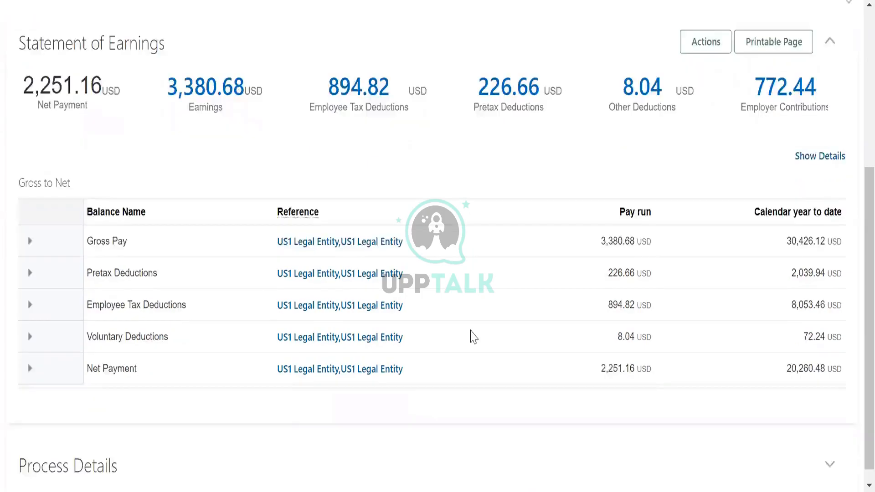
scroll(471, 336, up, 6)
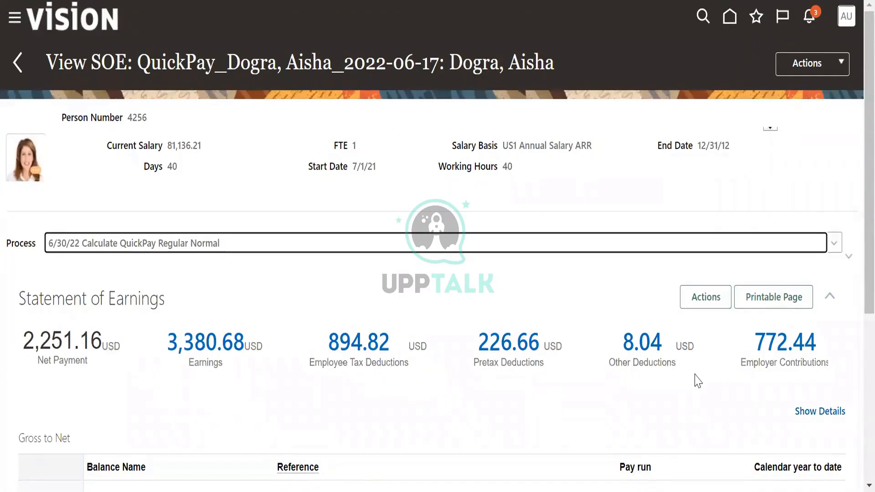
scroll(698, 381, down, 5)
scroll(727, 285, up, 4)
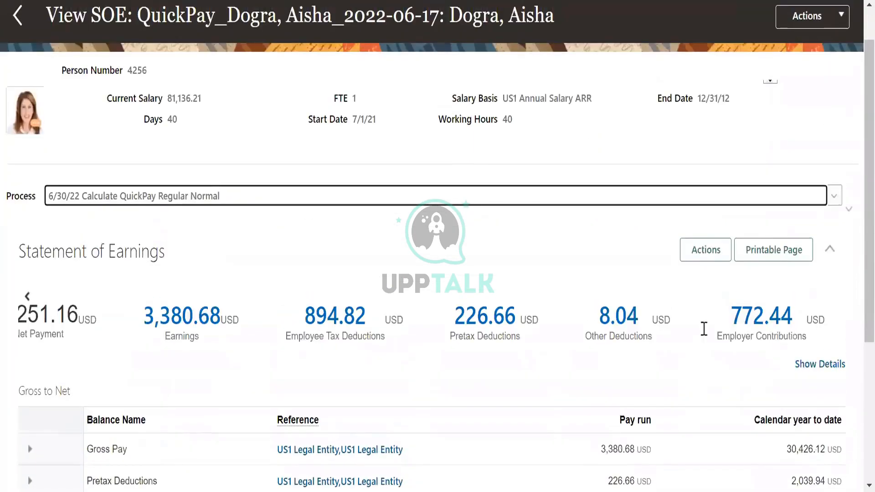
scroll(662, 348, down, 5)
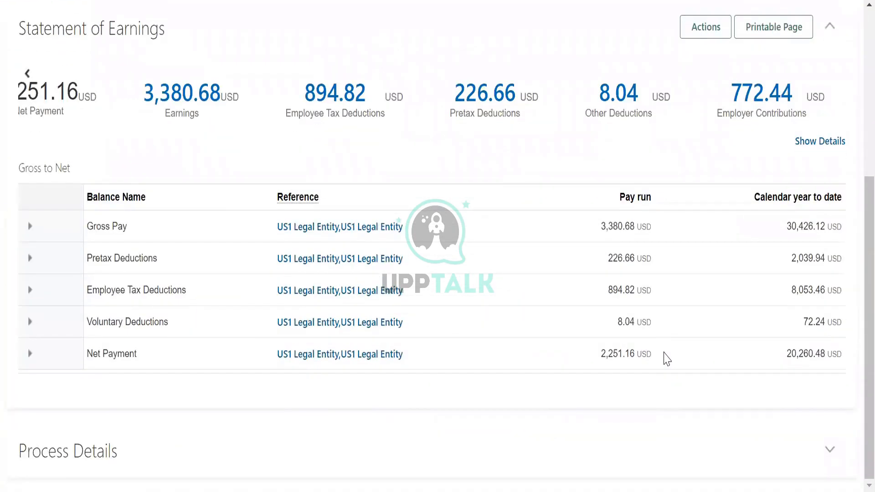
scroll(666, 358, up, 6)
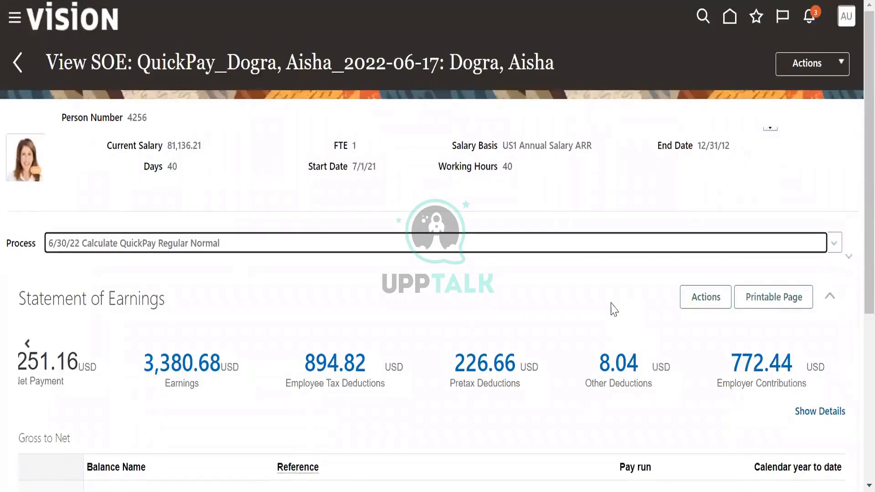
scroll(629, 307, down, 6)
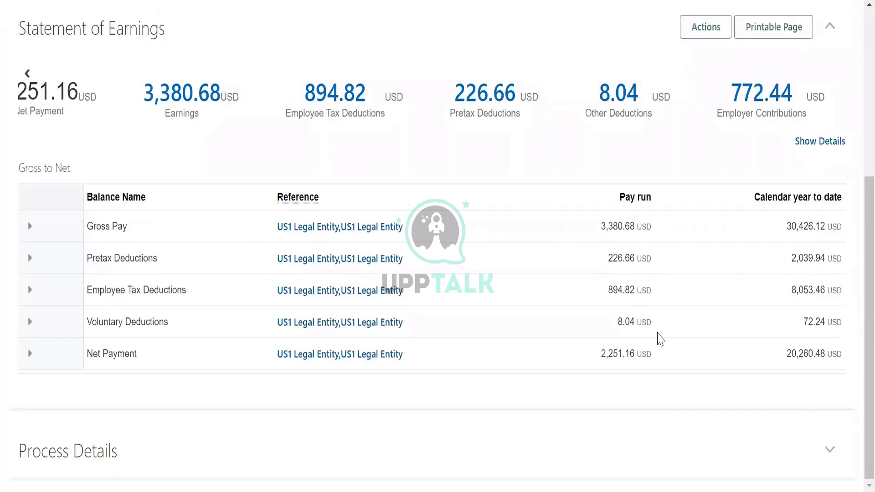
scroll(658, 337, up, 6)
scroll(678, 330, down, 5)
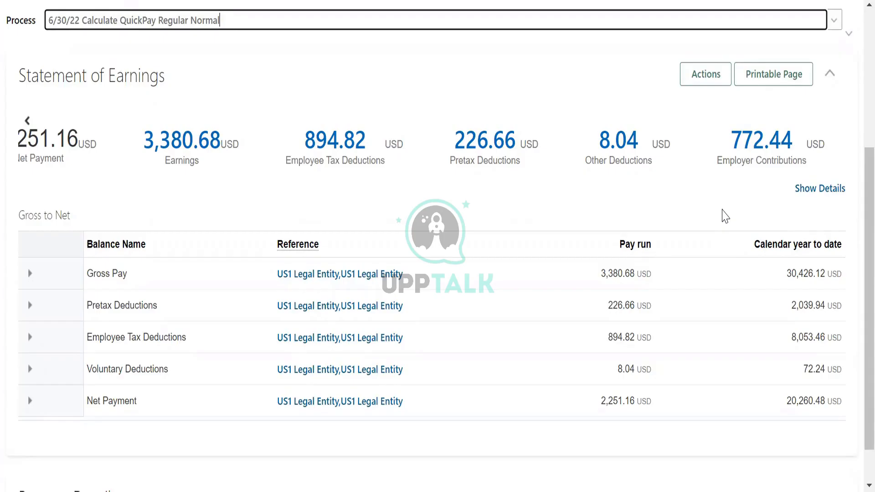
scroll(732, 230, up, 5)
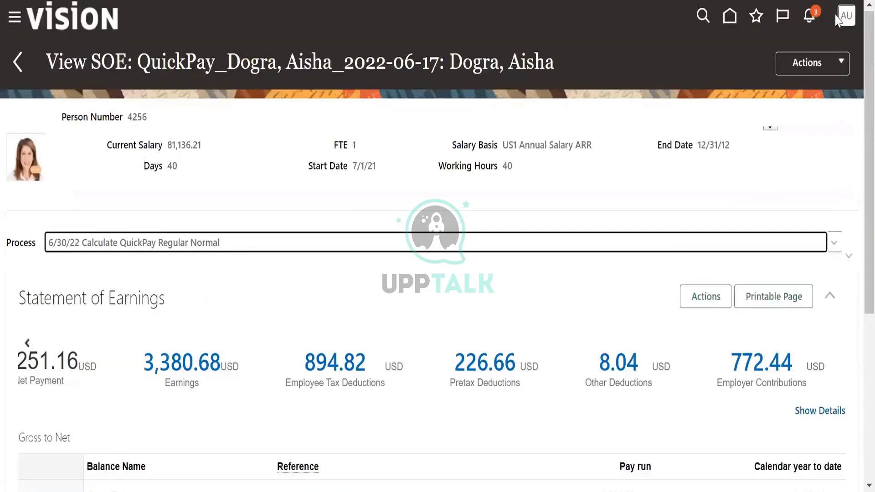
click(830, 64)
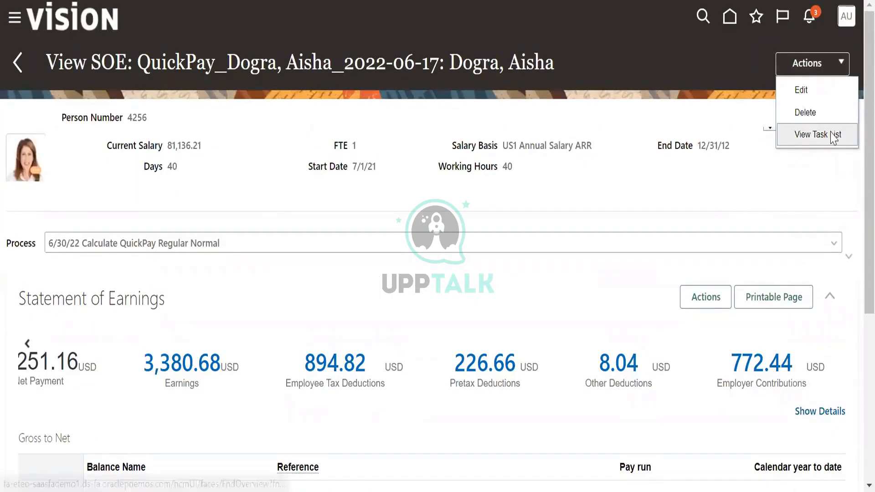
click(550, 185)
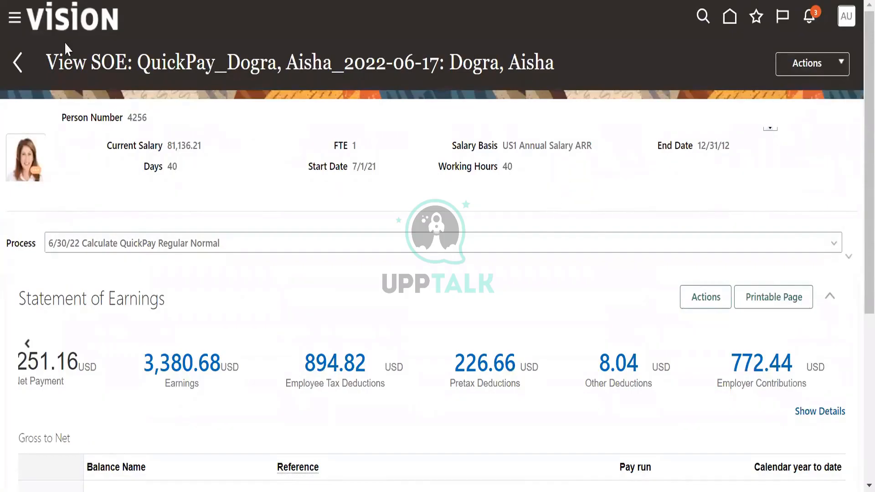
Return to the Payroll task page and open Simplified QuickPay under Flow Submission and Results
click(19, 66)
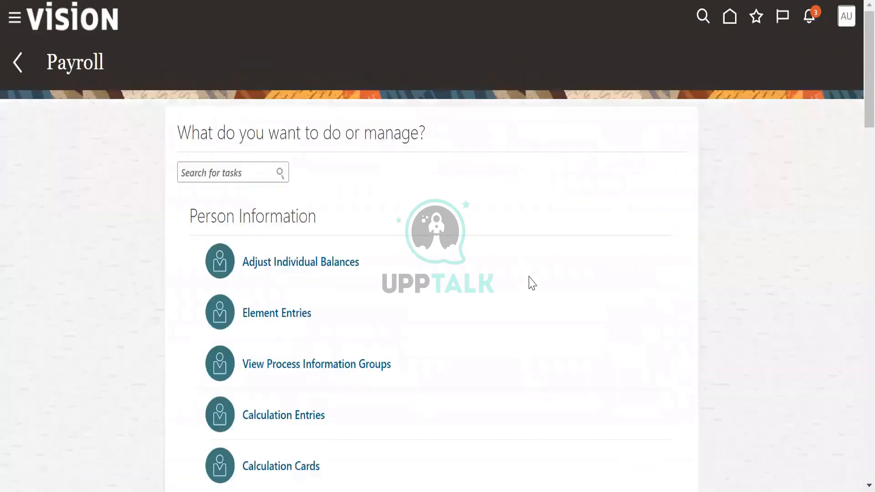
scroll(535, 287, down, 3)
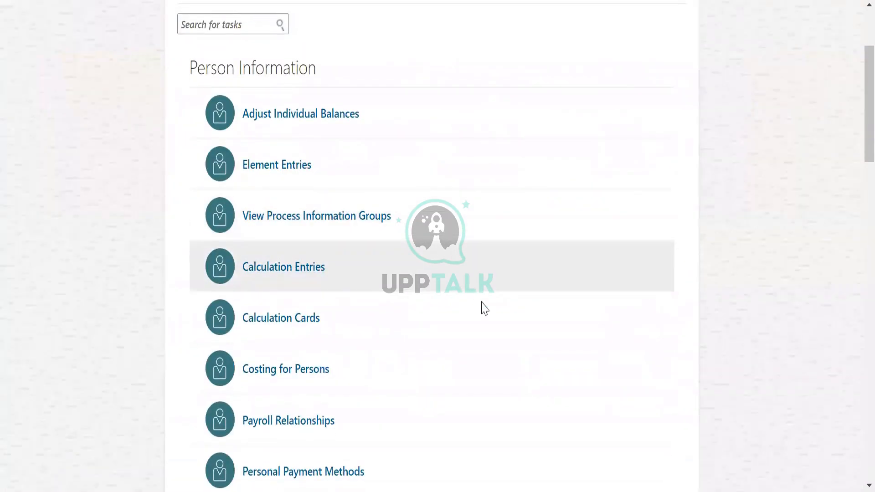
scroll(488, 317, down, 3)
scroll(487, 316, down, 10)
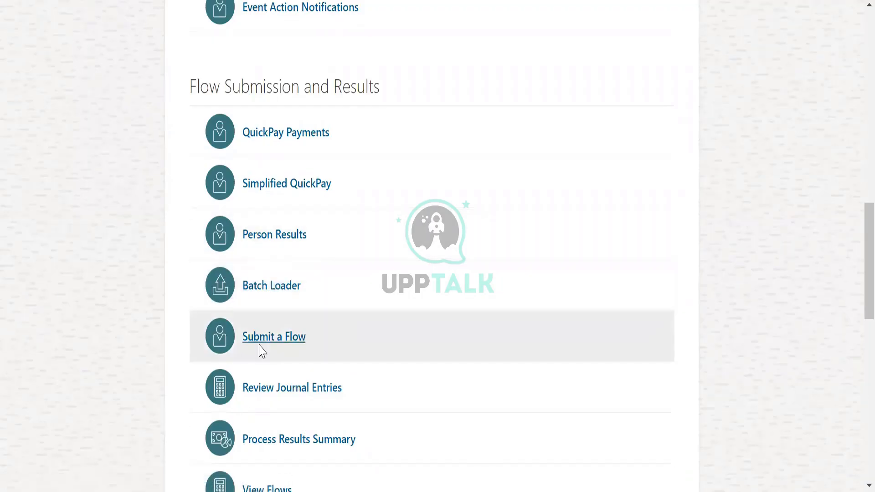
click(294, 188)
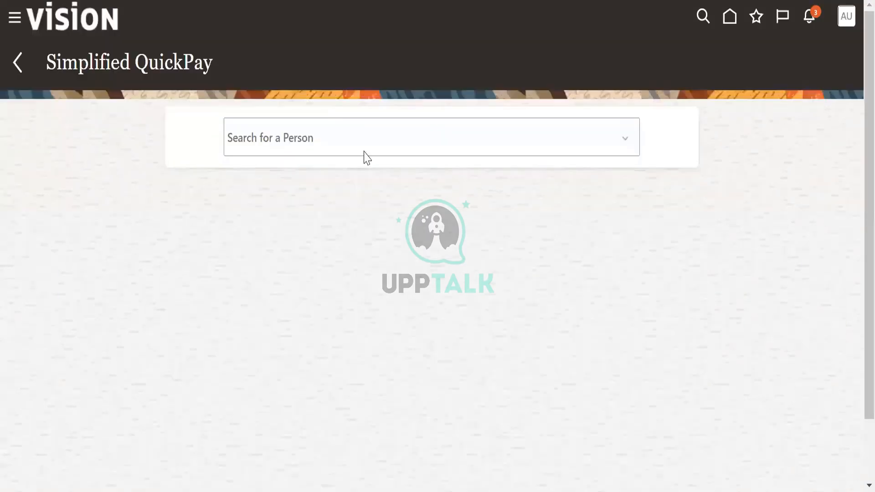
Run an advanced person search for "Al%" and select an employee to open the Calculate QuickPay page
click(339, 129)
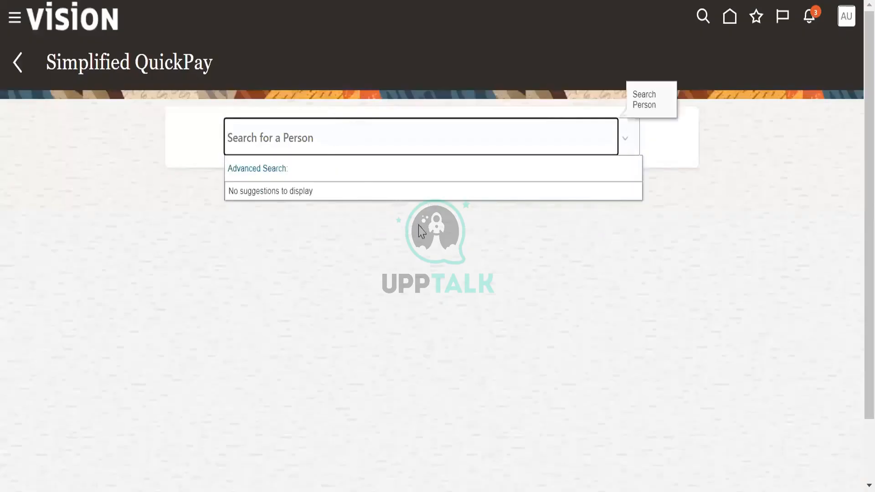
click(273, 170)
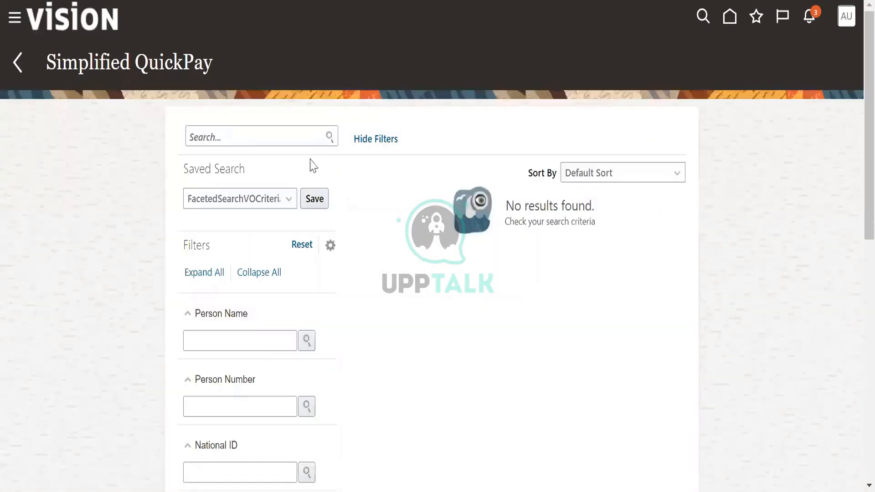
click(259, 136)
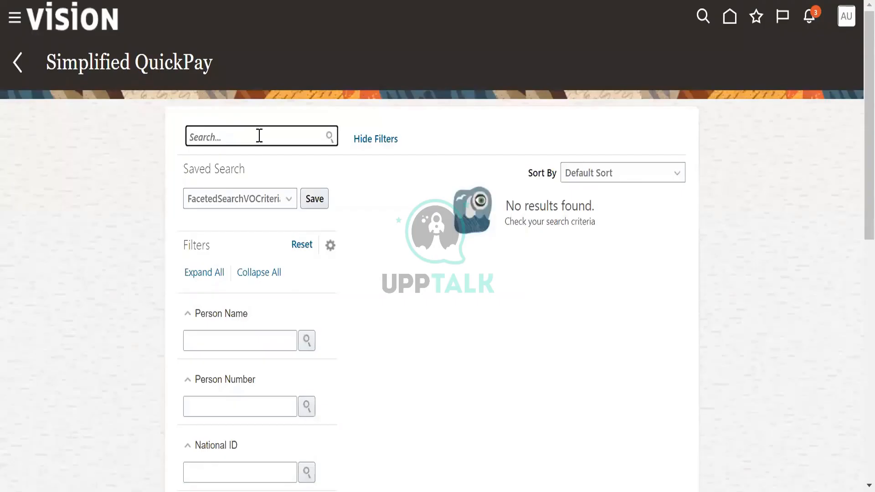
text(Al%)
click(328, 137)
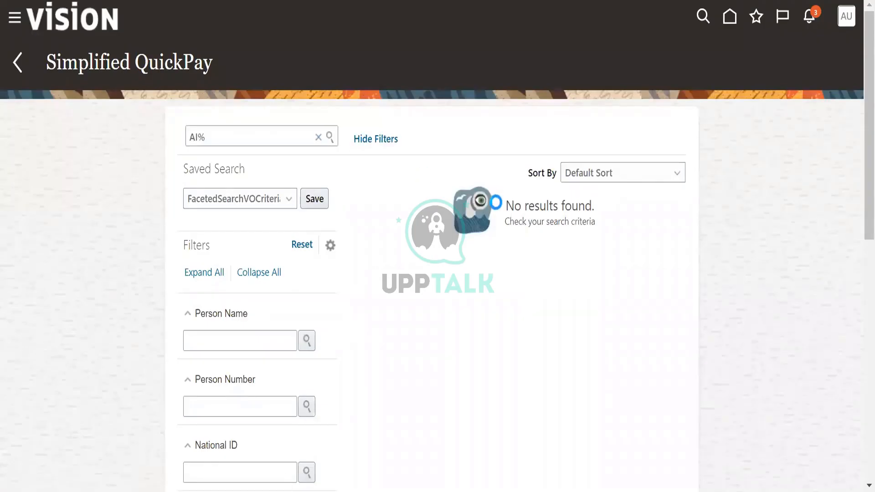
scroll(573, 231, down, 10)
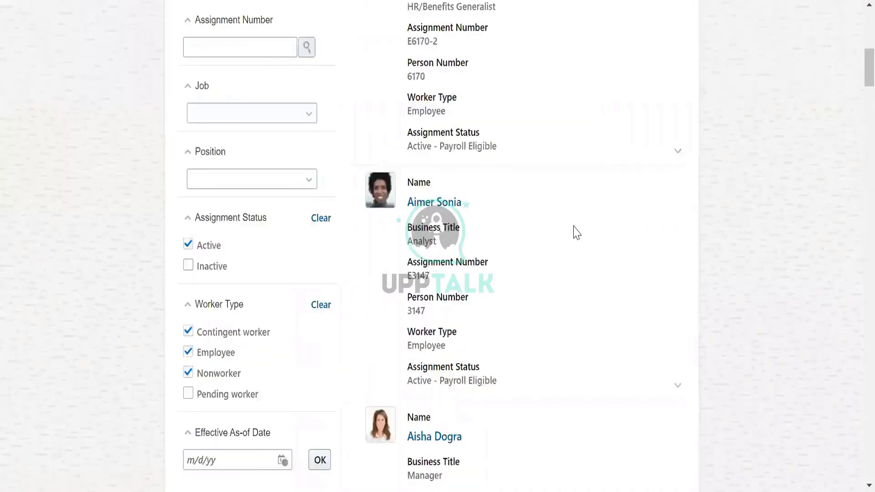
scroll(575, 232, down, 9)
click(447, 214)
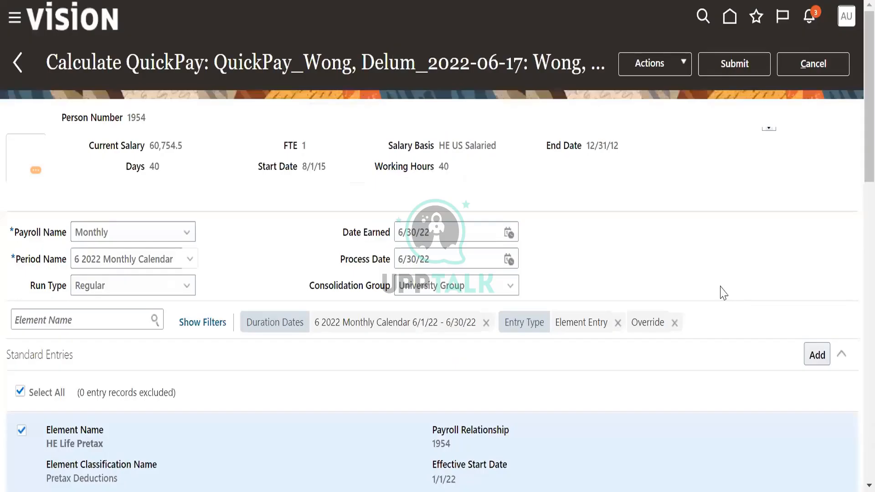
Review the employee's standard element entries, including HE Wellness Employer and HE Wellness Pretax, and cancel the QuickPay calculation
scroll(553, 360, down, 3)
scroll(219, 353, down, 10)
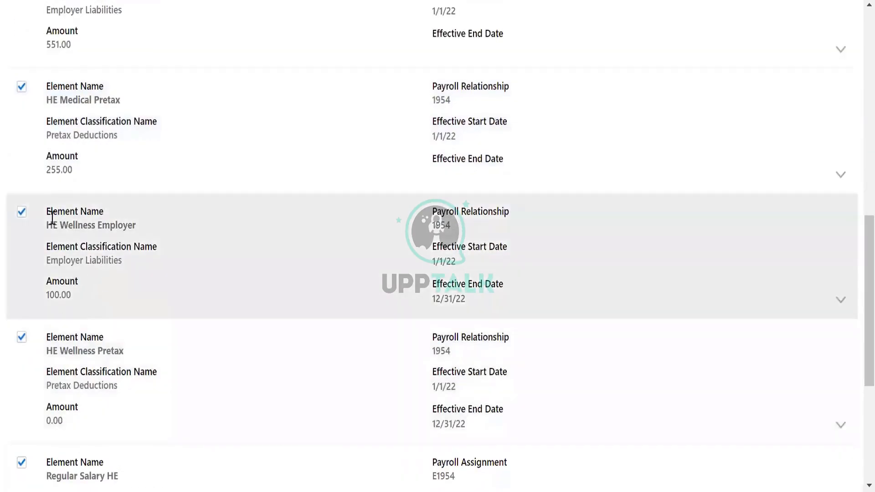
drag(52, 218, 144, 259)
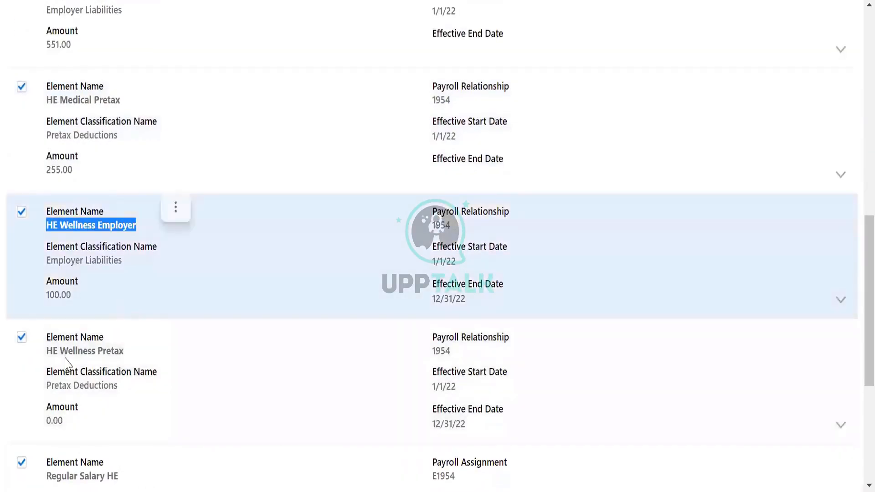
drag(52, 356, 132, 358)
scroll(106, 420, down, 6)
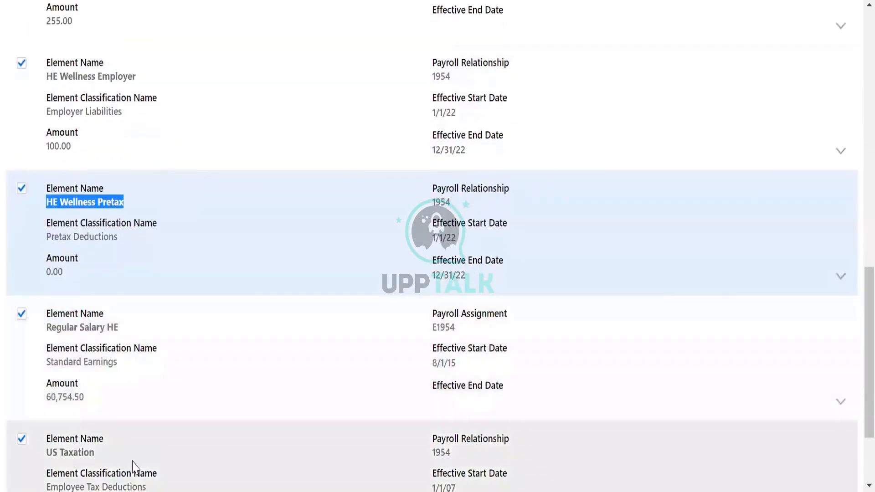
scroll(84, 345, up, 2)
scroll(84, 345, up, 8)
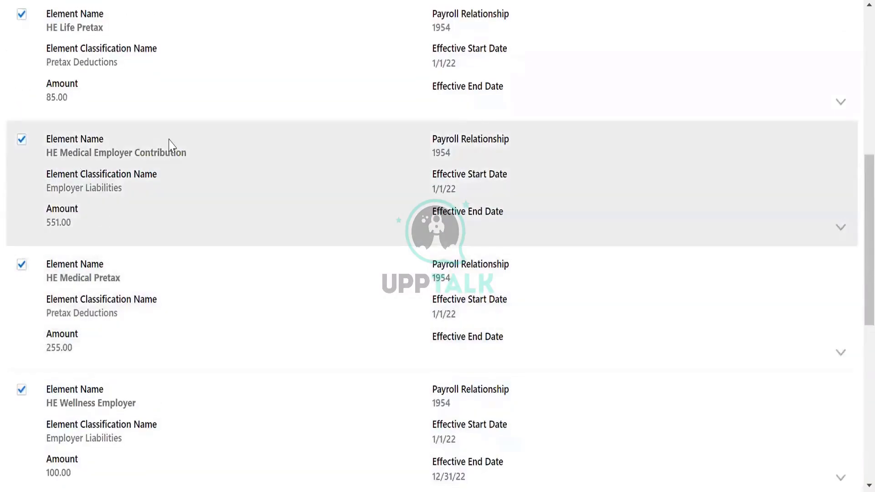
scroll(170, 140, up, 3)
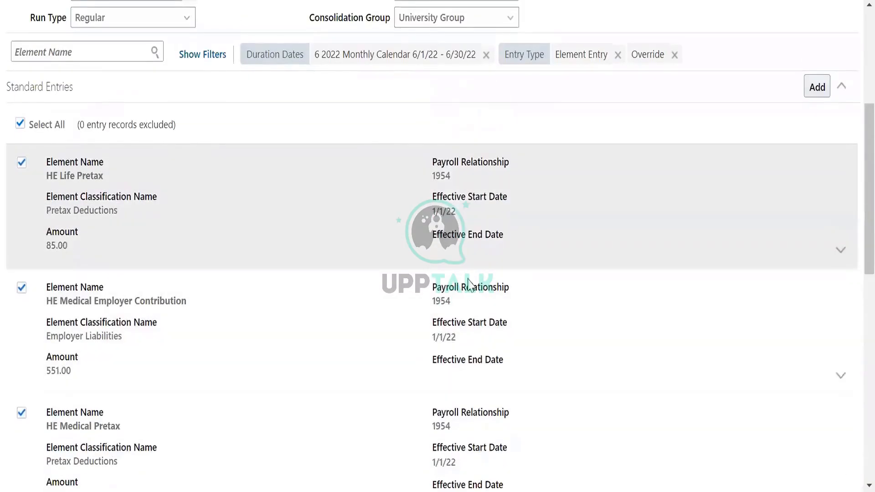
scroll(586, 269, up, 1)
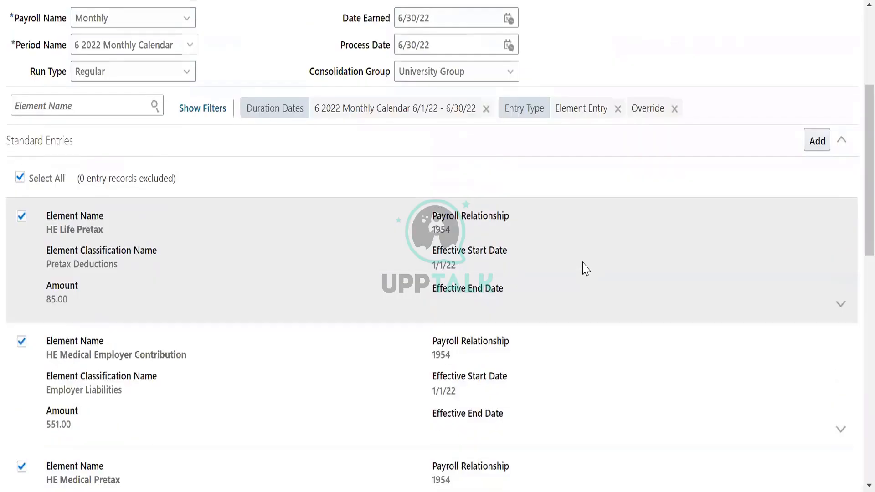
scroll(584, 278, up, 2)
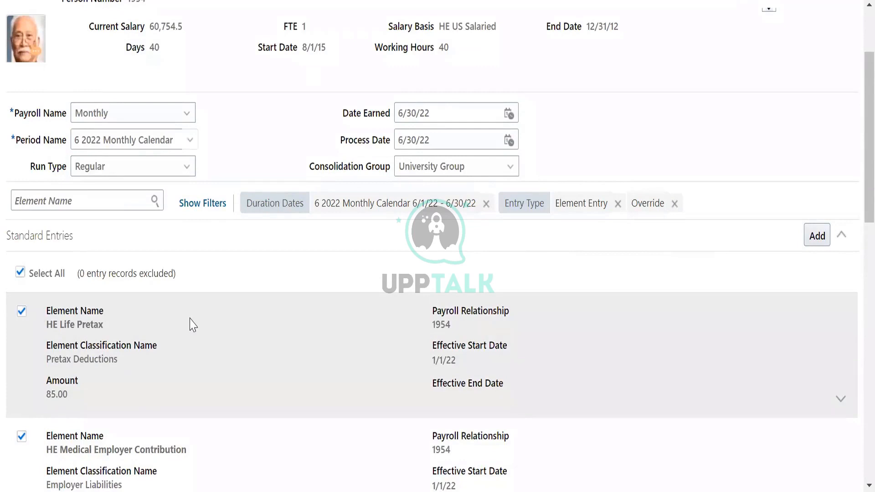
scroll(345, 107, up, 3)
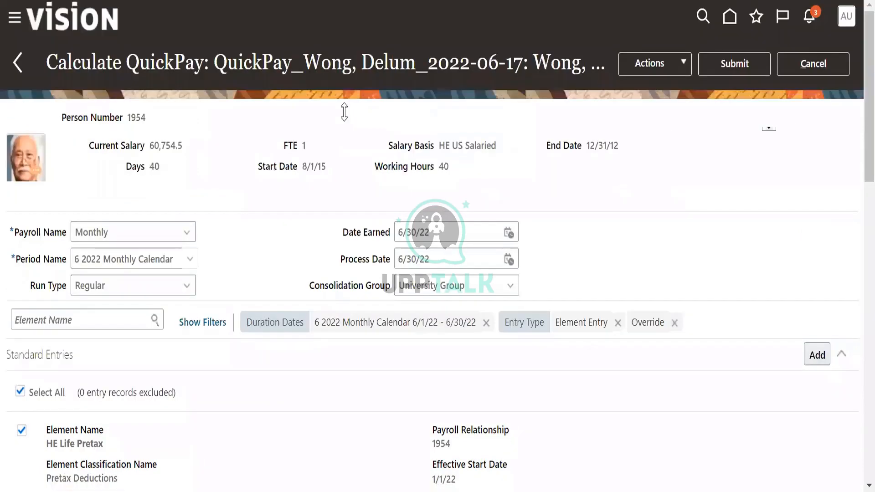
click(816, 67)
Look through the Payroll task list, covering the person-level tasks, Flow Submission and Results, and Administration
scroll(754, 278, down, 10)
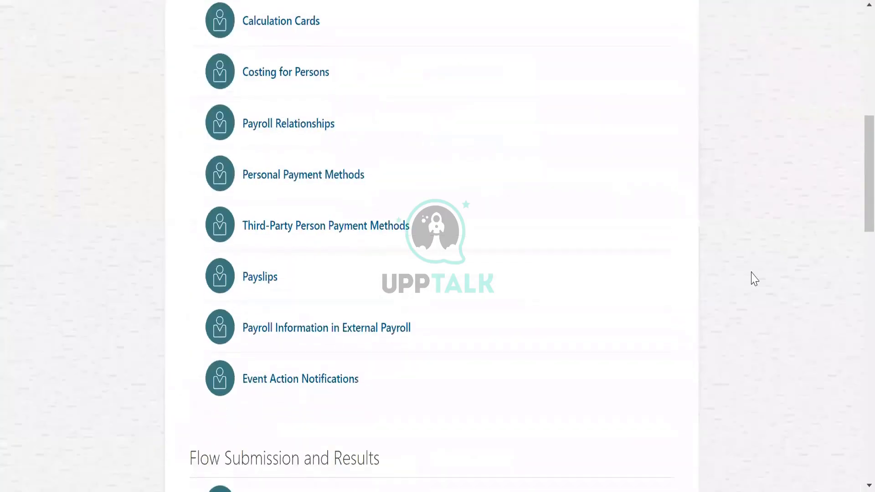
scroll(754, 278, down, 10)
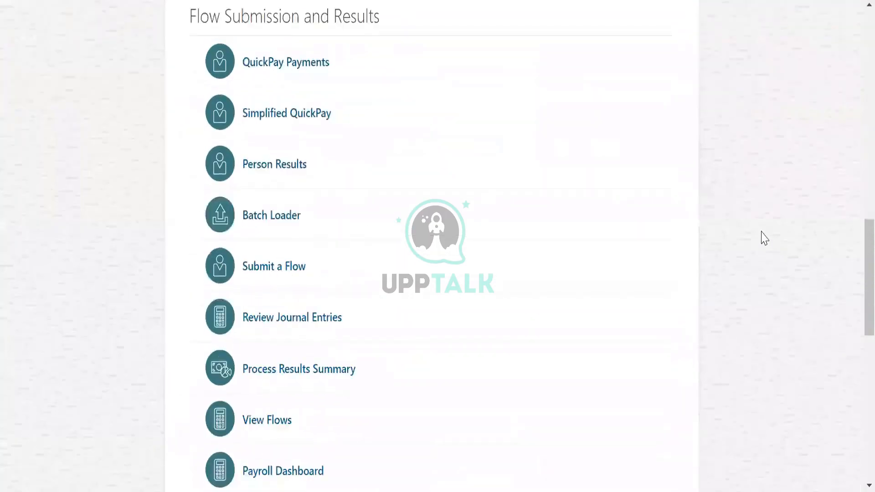
scroll(407, 333, down, 5)
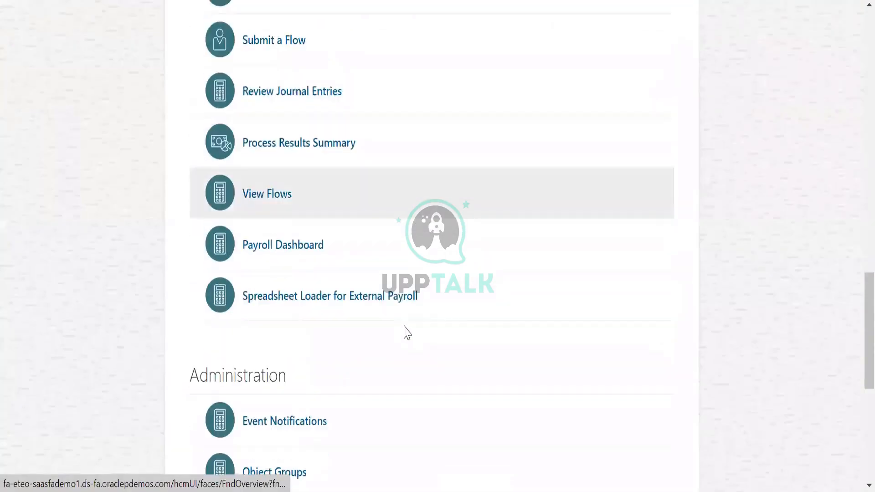
scroll(405, 332, down, 8)
scroll(409, 330, up, 13)
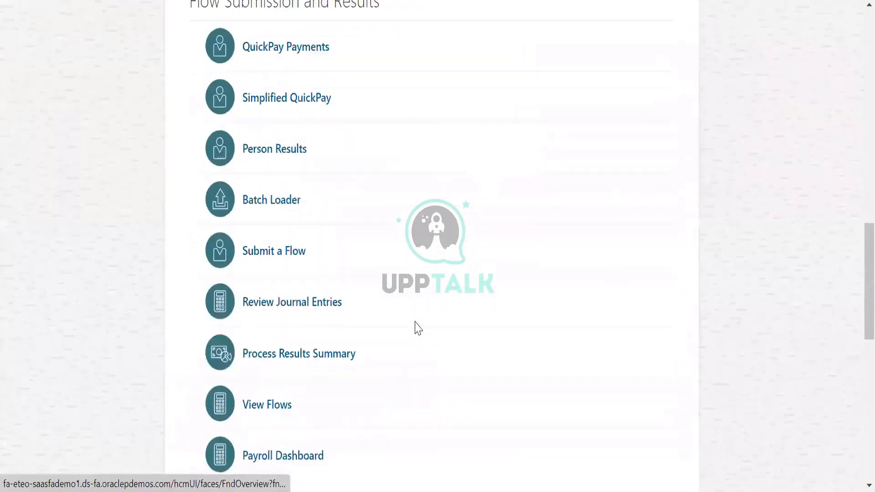
scroll(418, 328, up, 14)
scroll(416, 326, down, 6)
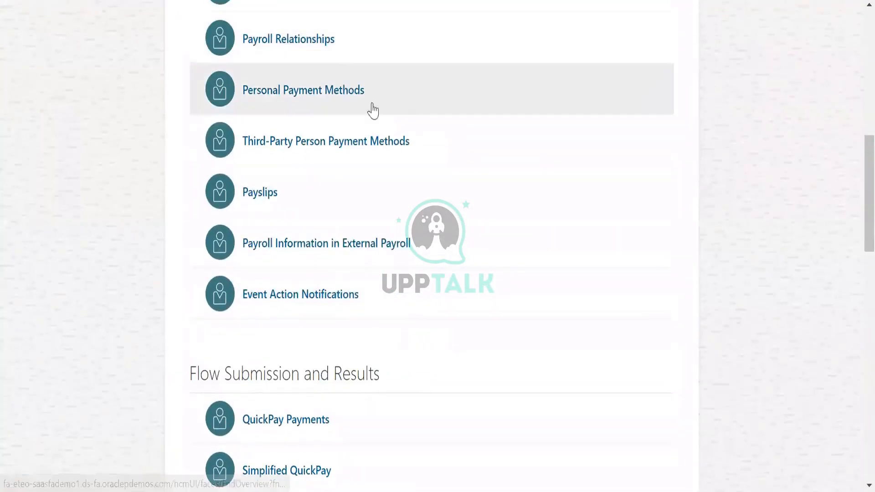
scroll(435, 255, down, 2)
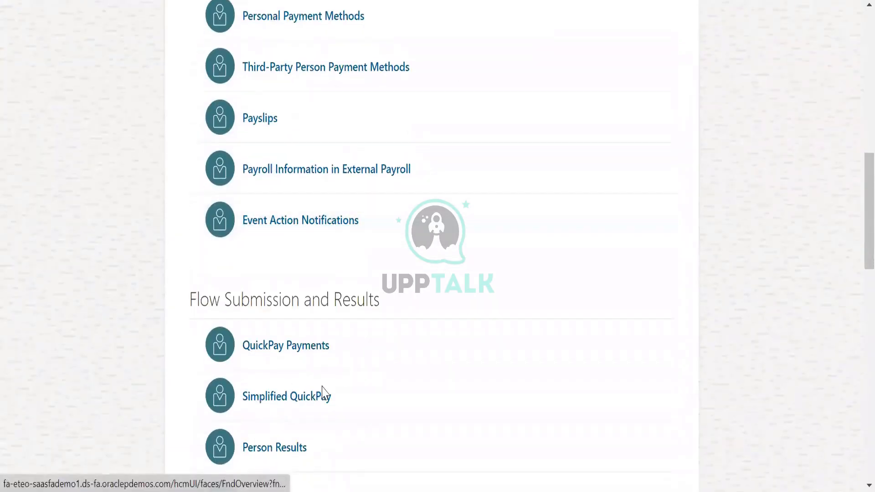
scroll(348, 371, down, 5)
scroll(352, 335, up, 10)
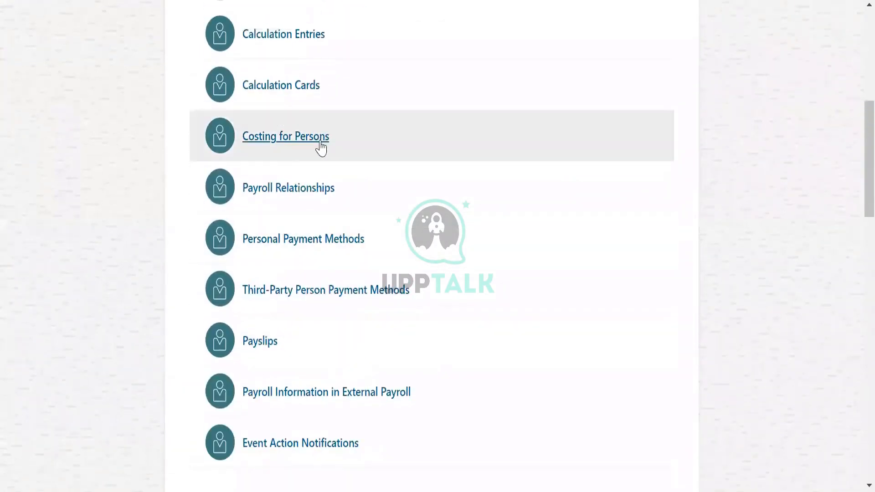
scroll(321, 148, up, 3)
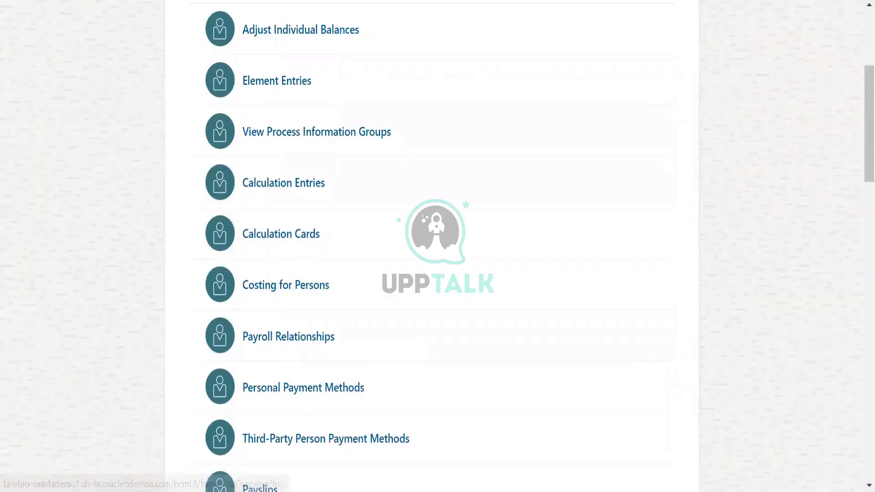
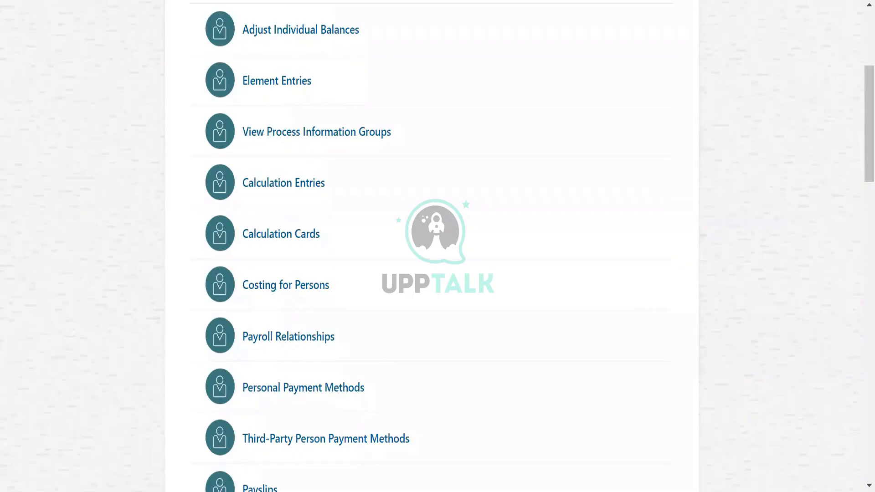
Switch to the Notepad notes, write the first line as "create cut offs date", and begin a second line with "create"
key(alt+Tab)
text(date)
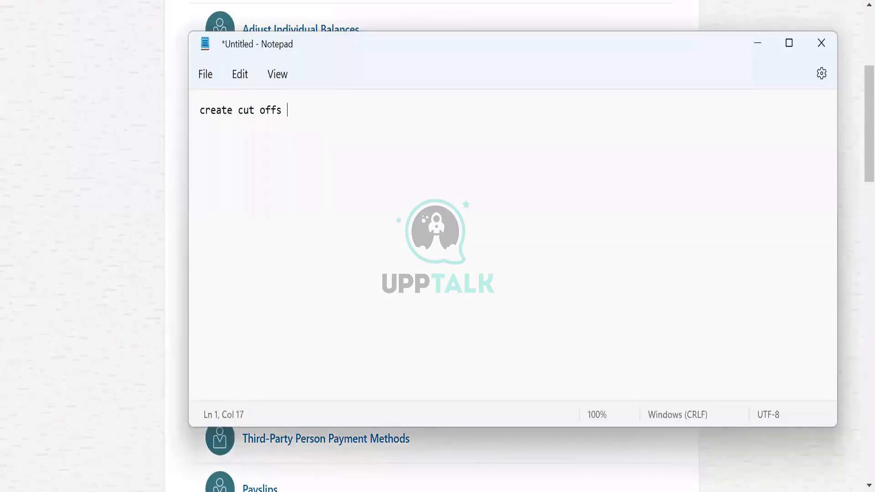
key(Return)
text(crae)
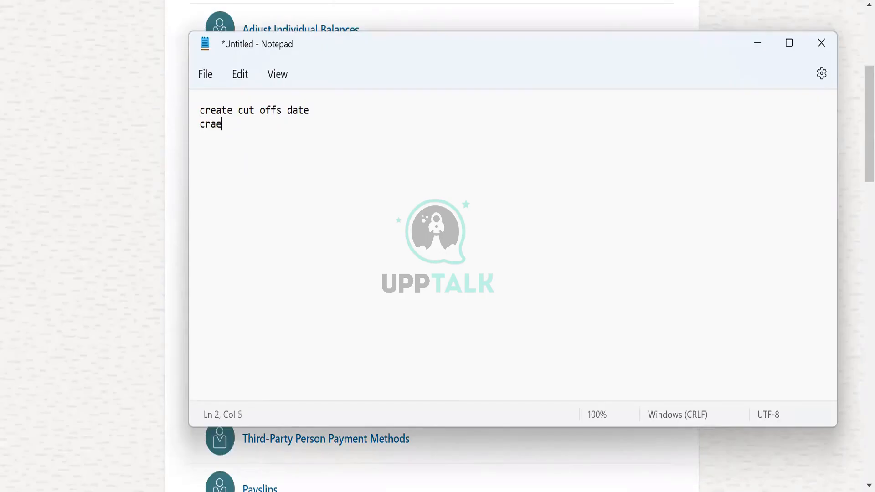
text(tev)
key(BackSpace)
key(BackSpace)
key(BackSpace)
key(BackSpace)
key(BackSpace)
text(eate)
Reword the first line of the notes to "create date offsets"
click(281, 111)
key(BackSpace)
key(BackSpace)
key(BackSpace)
key(BackSpace)
key(BackSpace)
key(BackSpace)
key(BackSpace)
key(BackSpace)
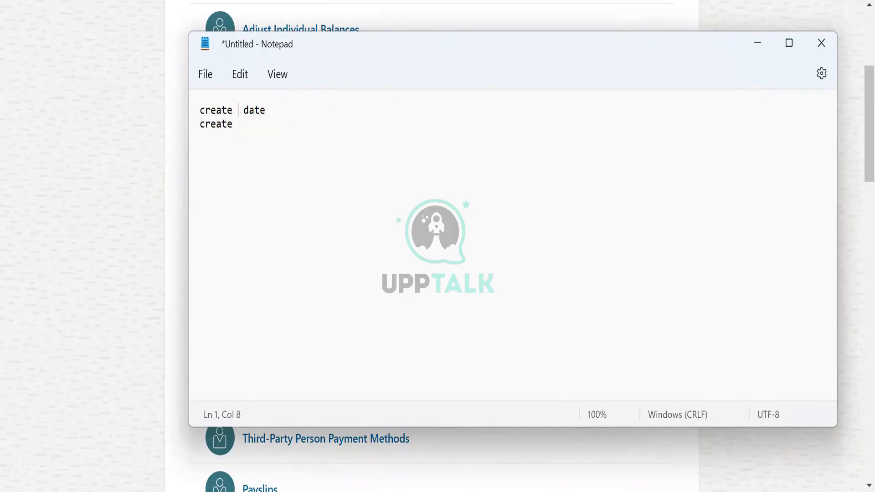
text(date)
key(Delete)
key(Delete)
key(Delete)
key(Delete)
key(Delete)
text(offsets)
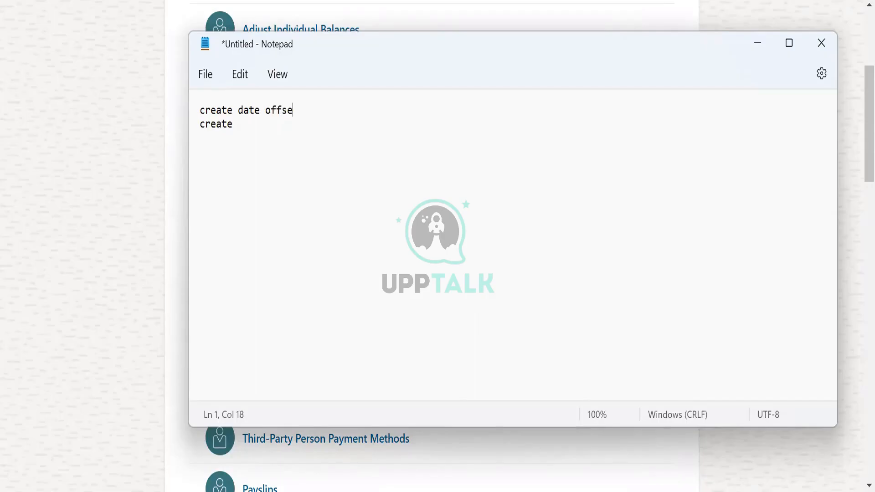
Complete the second line of the notes as "create payment methods"
click(238, 124)
text(pament)
key(BackSpace)
key(BackSpace)
key(BackSpace)
key(BackSpace)
key(BackSpace)
text(yment methods)
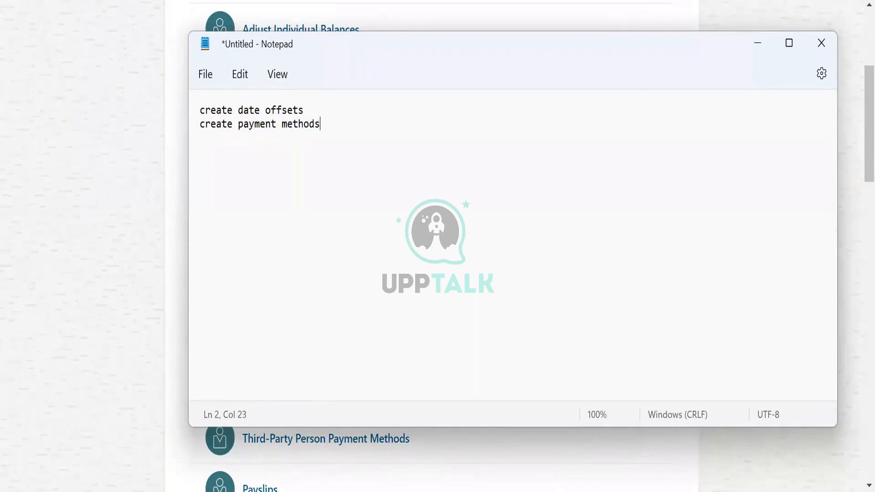
Extend the payment methods line with ", org and personal payment methoads"
text(, )
text(org na d)
key(BackSpace)
key(BackSpace)
key(BackSpace)
key(BackSpace)
text(and personla)
key(BackSpace)
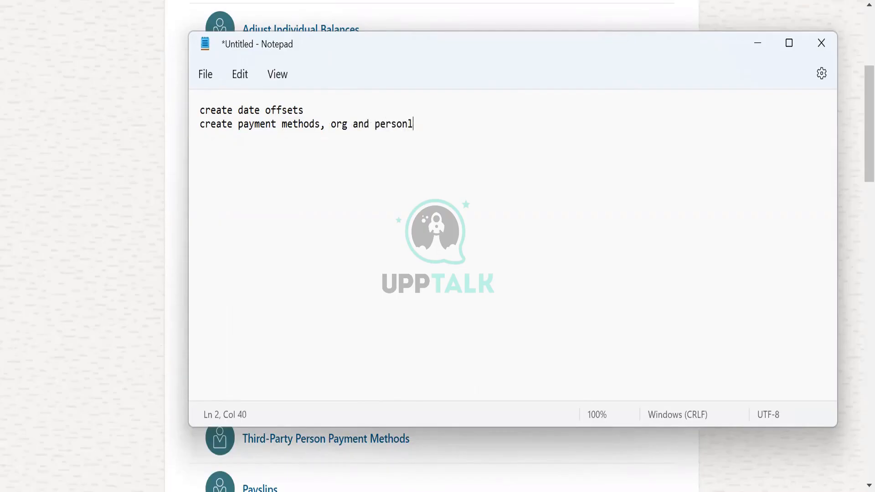
key(BackSpace)
key(BackSpace)
text(a)
key(BackSpace)
text(b)
key(BackSpace)
text(nal payment)
text(methoads)
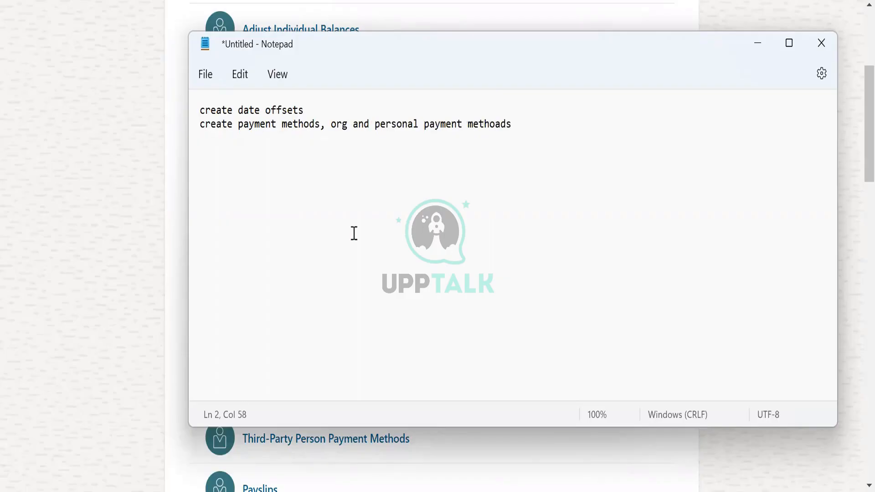
Correct the misspelled last word of the payment methods line to "methods"
click(229, 454)
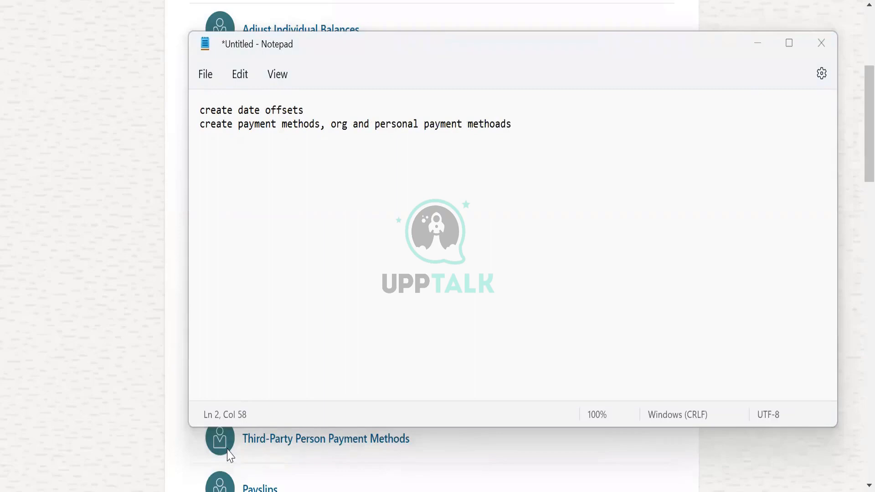
click(512, 134)
key(BackSpace)
key(BackSpace)
key(BackSpace)
text(ds)
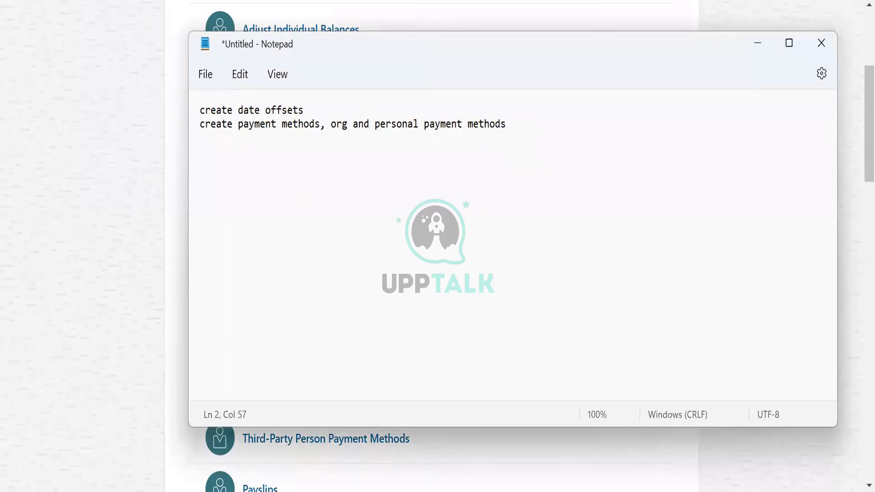
Add the line "create payroll" and, after a blank line, "create elements"
key(Return)
text(create payroll)
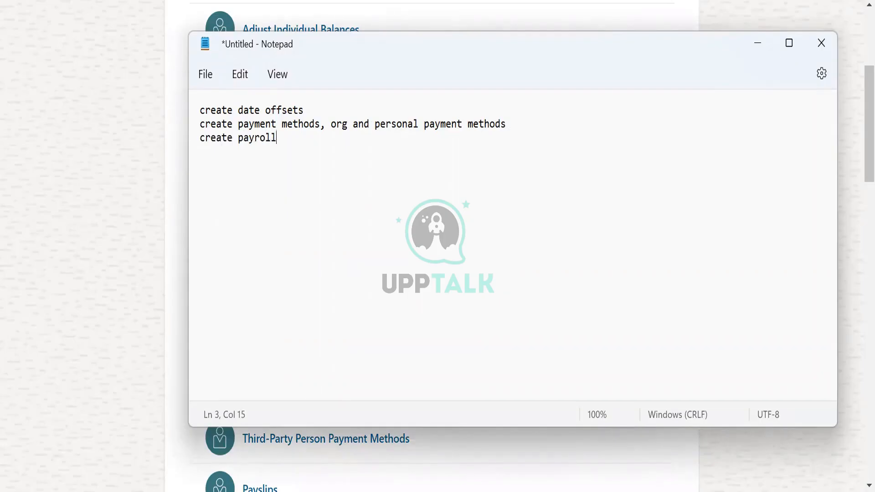
key(Return)
key(Return)
text(create elem)
key(BackSpace)
text(lements)
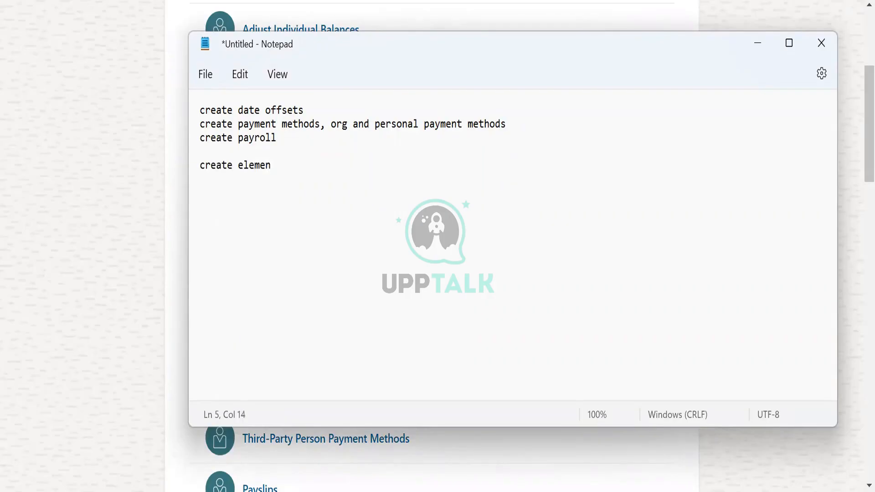
Begin a new line with "create" and extend the elements line above it with "- recurring and non recurring"
key(Return)
text(create )
text(date)
key(BackSpace)
key(BackSpace)
key(BackSpace)
key(BackSpace)
key(BackSpace)
click(477, 137)
text(- recurring a)
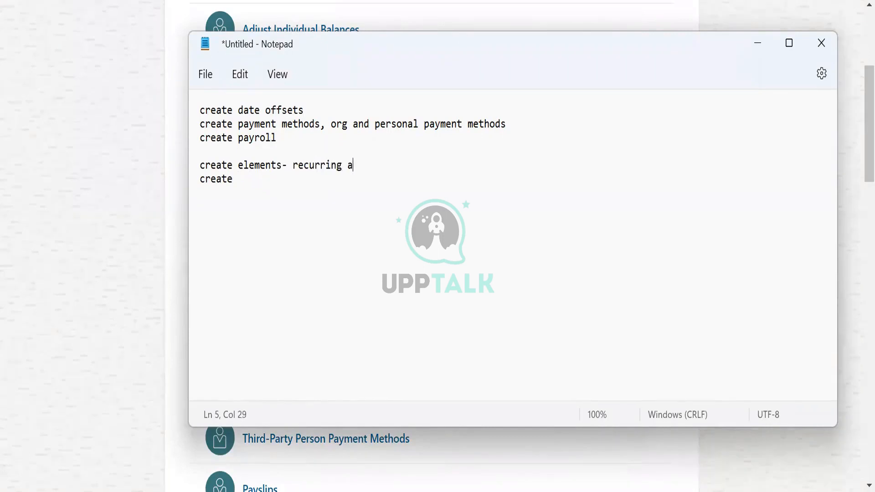
text(nd non recurring)
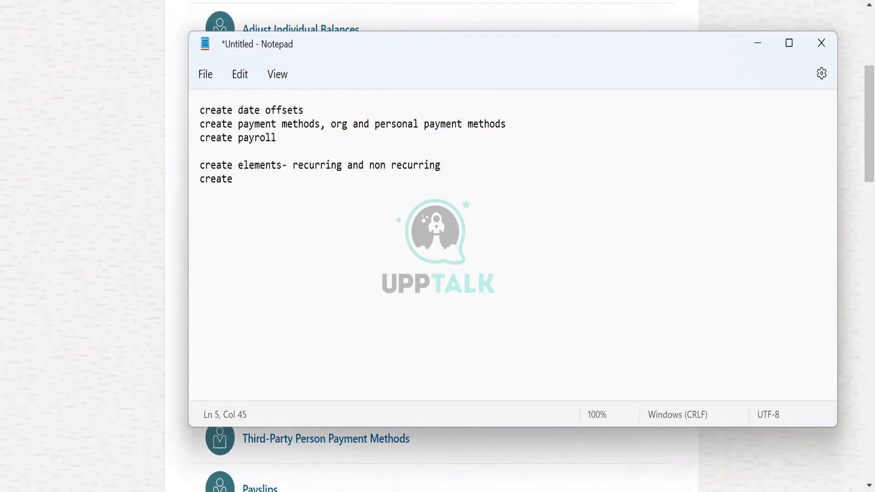
Complete the unfinished line as "create formulas" and add the line "create elements link" below it
click(297, 177)
text(formulas)
key(Return)
text(create)
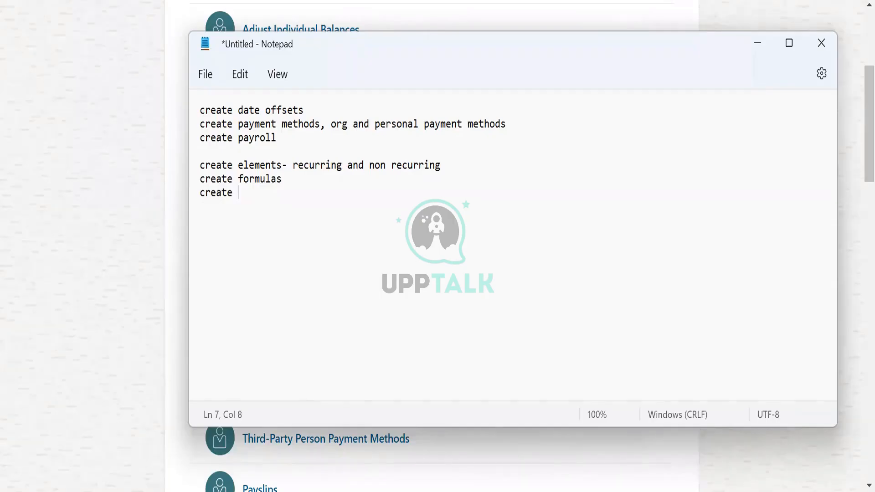
text(elemnets)
key(BackSpace)
key(BackSpace)
key(BackSpace)
key(BackSpace)
key(BackSpace)
text(ents lin)
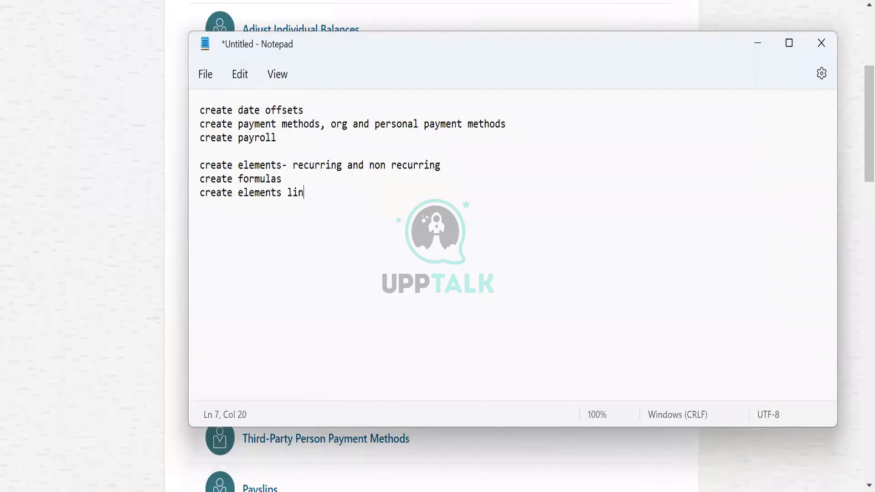
text(k)
key(Return)
text(payroll)
key(BackSpace)
key(BackSpace)
key(BackSpace)
key(BackSpace)
key(BackSpace)
key(BackSpace)
key(BackSpace)
key(BackSpace)
text(create)
key(BackSpace)
key(BackSpace)
key(BackSpace)
key(BackSpace)
key(BackSpace)
Extend the elements link line with "to payroll" and leave a blank line below it
click(329, 194)
text(to payroll)
key(Return)
key(Return)
Add the line "prepayment- cheque, cash, cheque writer" to the notes
text(p)
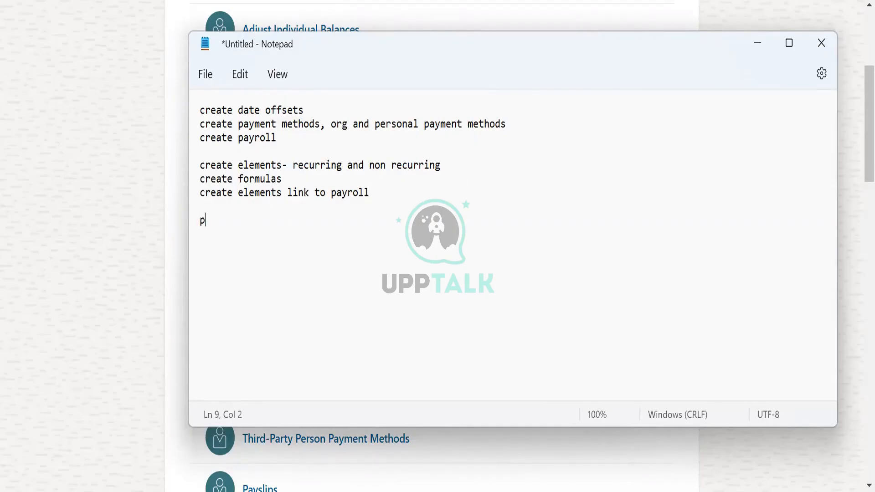
text(repayment- che)
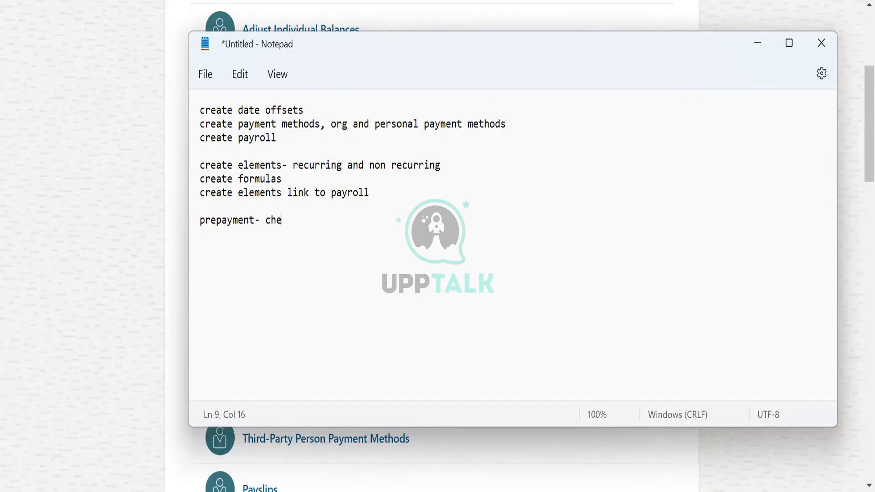
text(que, cash, c)
key(BackSpace)
key(BackSpace)
text(chequ)
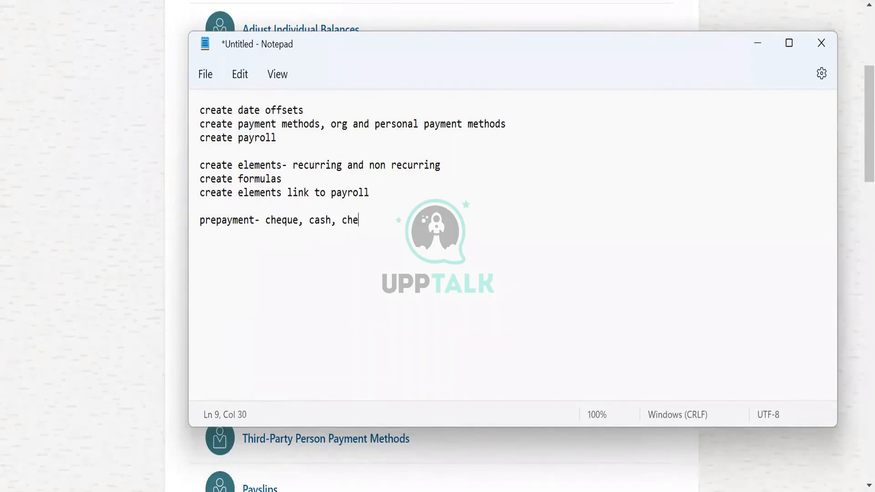
text(e writer)
Add the lines "payment -" and "post payment" below the prepayment line
key(Return)
text(pay)
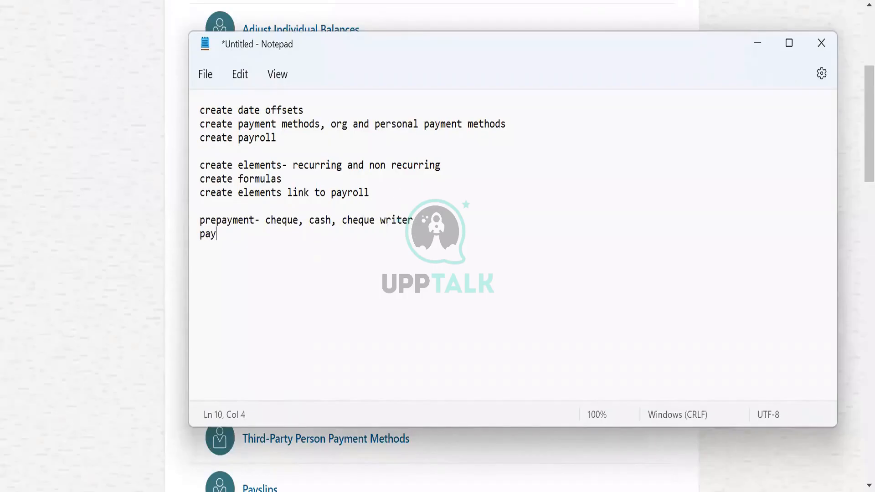
text(ment -)
key(Return)
text(post pay)
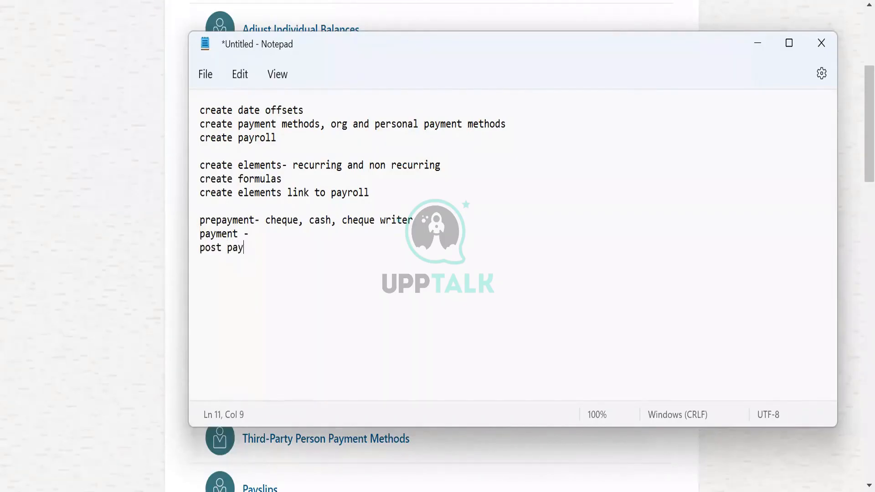
text(ment)
Extend the prepayment line with ", direct diposit"
click(416, 221)
text(, direct)
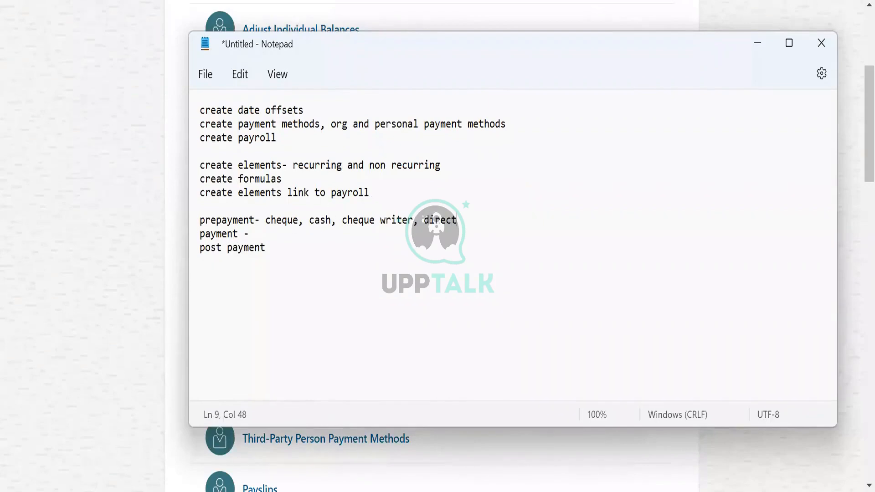
text( diposit)
Complete the payment line with "run the payroll- quickpay, payroll run"
click(270, 233)
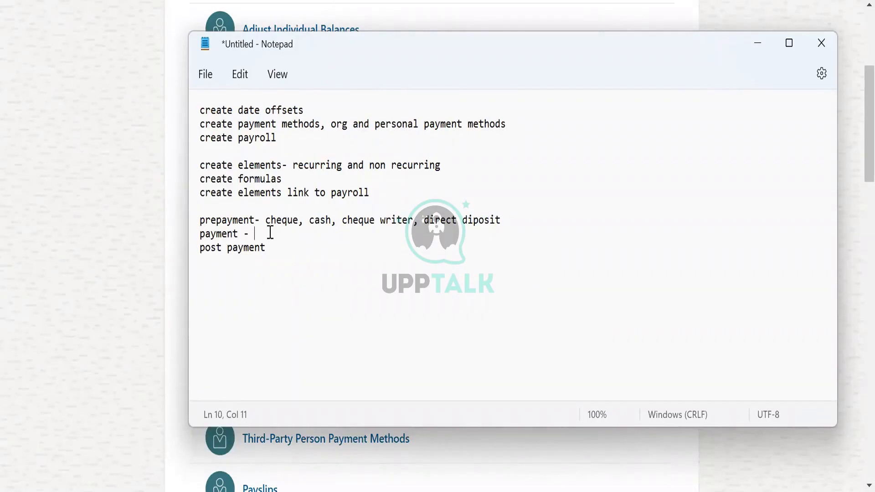
text(run the payroll- qui)
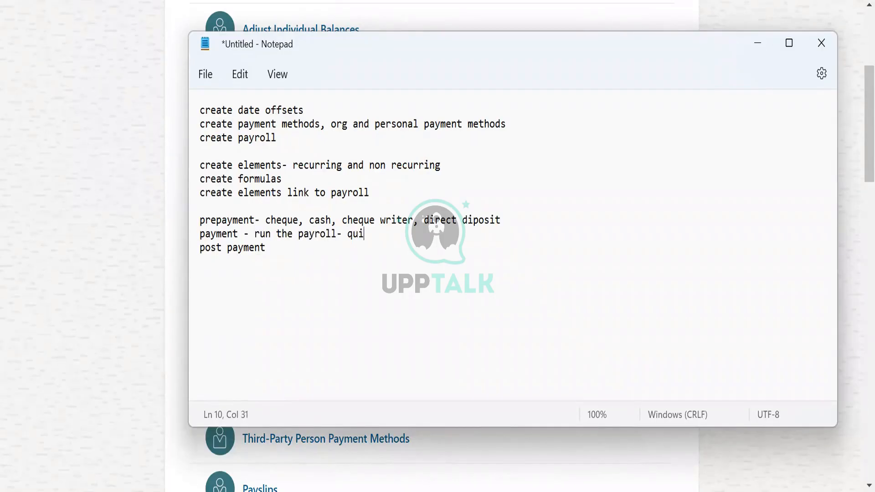
text(ckpay, payron)
key(BackSpace)
key(BackSpace)
key(BackSpace)
text(oll r)
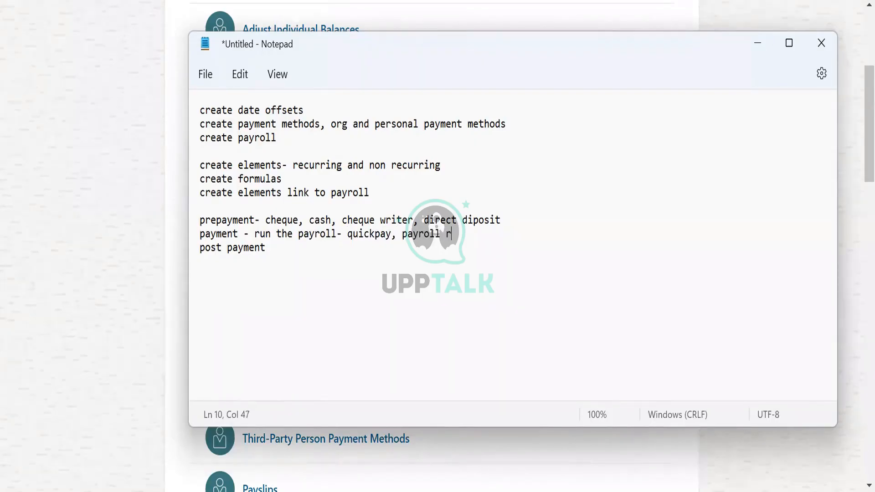
text(un)
Reword the post payment line as "post payroll processing- payslip"
click(334, 244)
text(- n)
key(BackSpace)
key(BackSpace)
key(BackSpace)
key(BackSpace)
key(BackSpace)
key(BackSpace)
key(BackSpace)
key(BackSpace)
key(BackSpace)
text(ayroll proces)
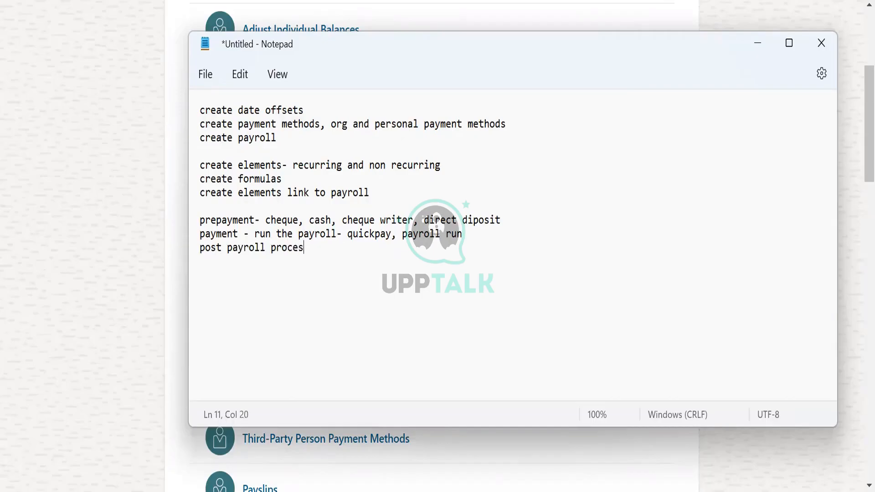
text(sing- pa)
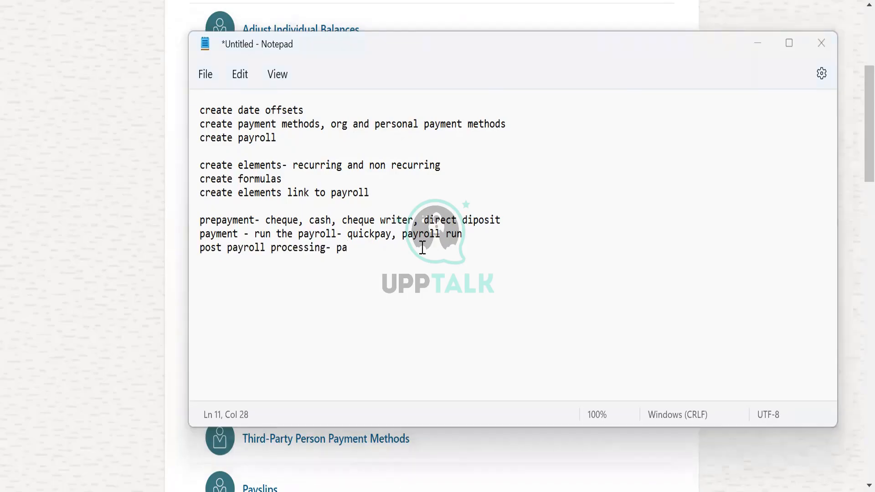
text(yslip)
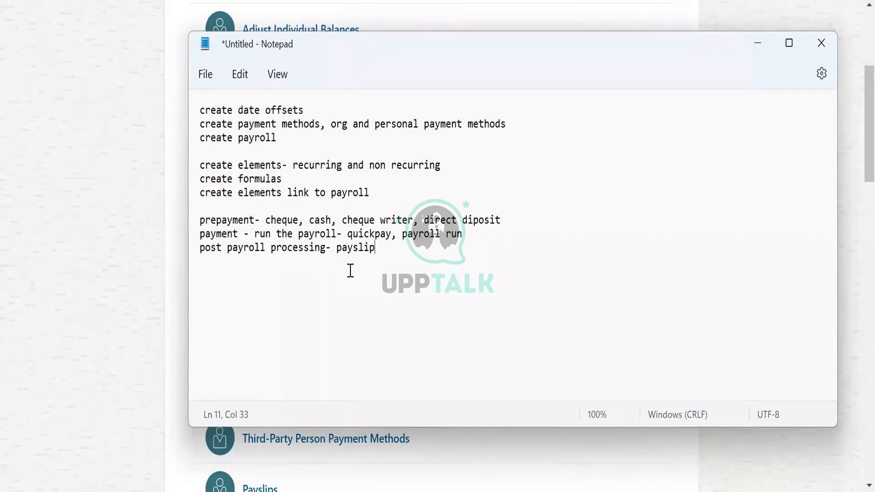
Extend the post payroll processing line with ", transfer to gl"
text(, transg)
key(BackSpace)
text(fer to gl)
Extend the payment line with ", payroll flow" after "payroll run"
click(402, 235)
drag(403, 235, 464, 235)
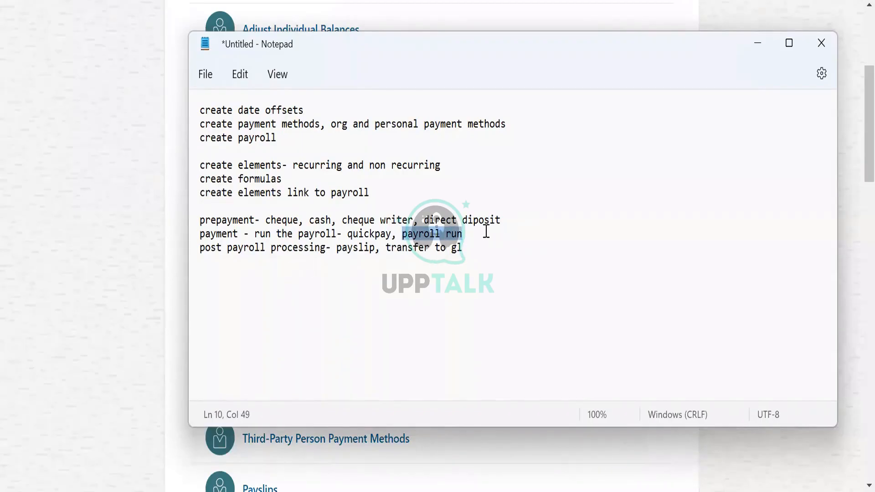
click(485, 233)
key(BackSpace)
text(, spayro)
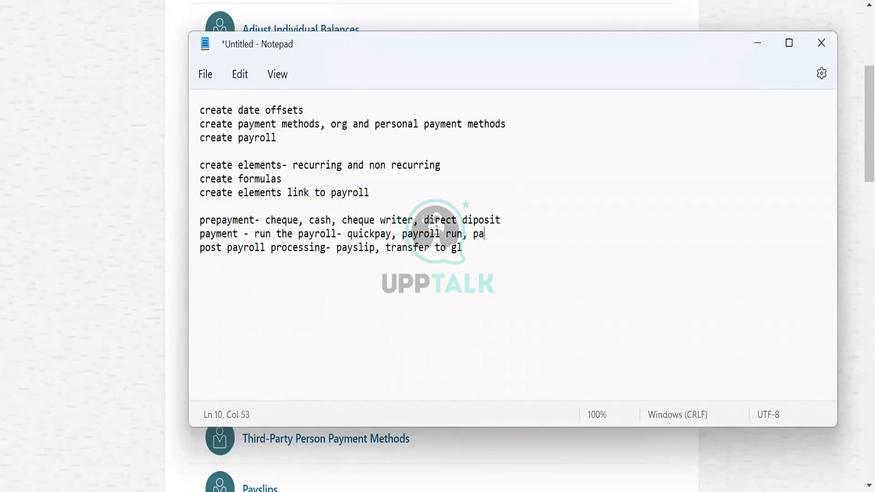
text(ll flow)
click(479, 234)
key(Left)
text(simplied)
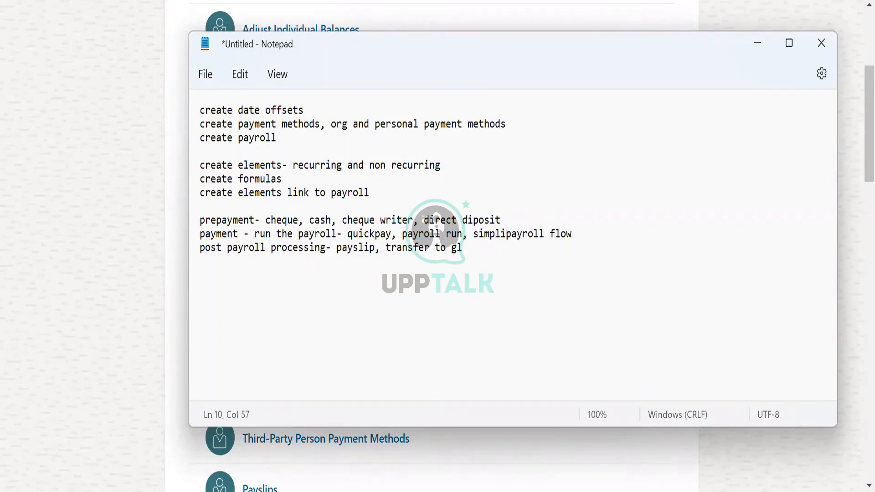
key(BackSpace)
key(BackSpace)
key(BackSpace)
key(BackSpace)
key(BackSpace)
key(BackSpace)
key(BackSpace)
key(BackSpace)
key(BackSpace)
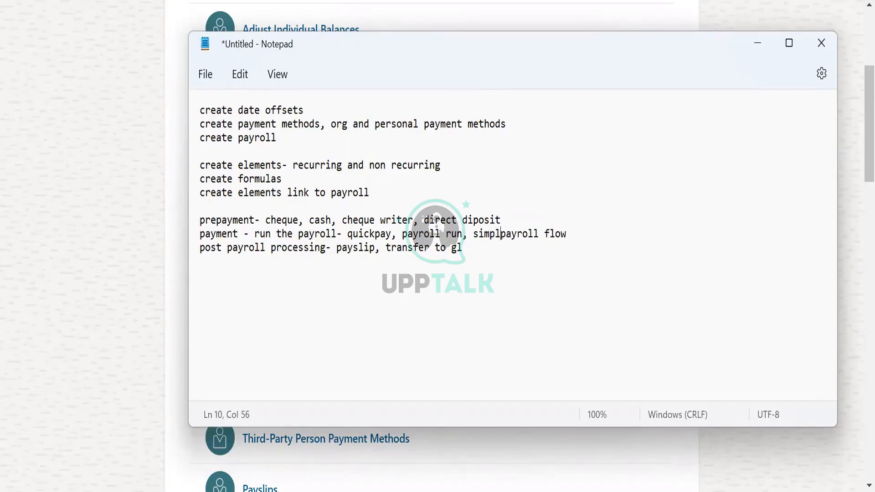
In the payment line, add "pattern" after "payroll flow" and insert "simplified" before "quickpay"
key(Right)
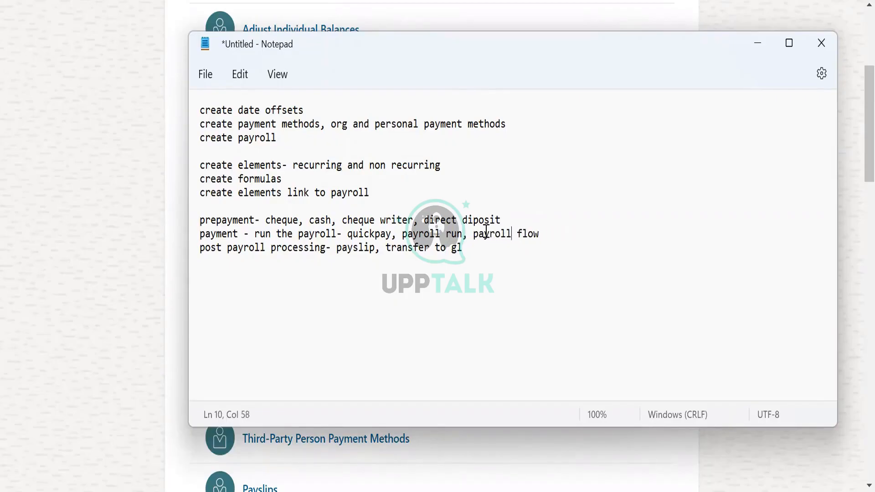
key(End)
text(pattern)
click(392, 234)
click(346, 234)
text(s)
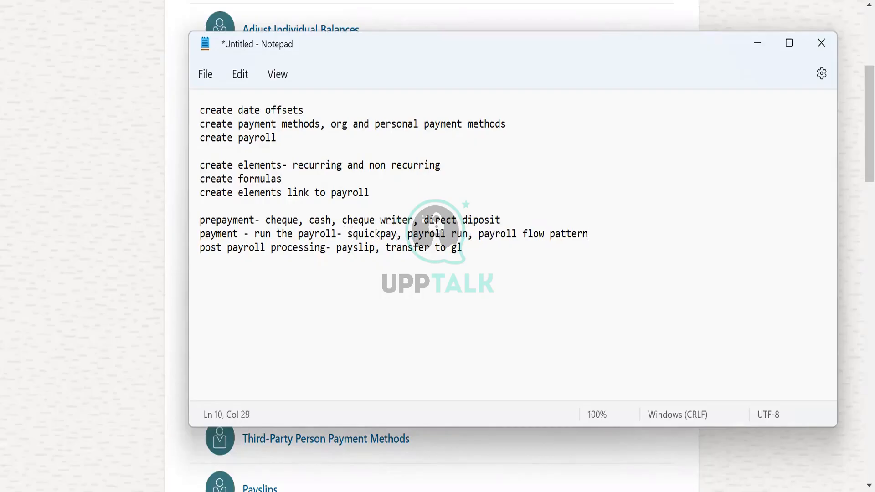
text(implified)
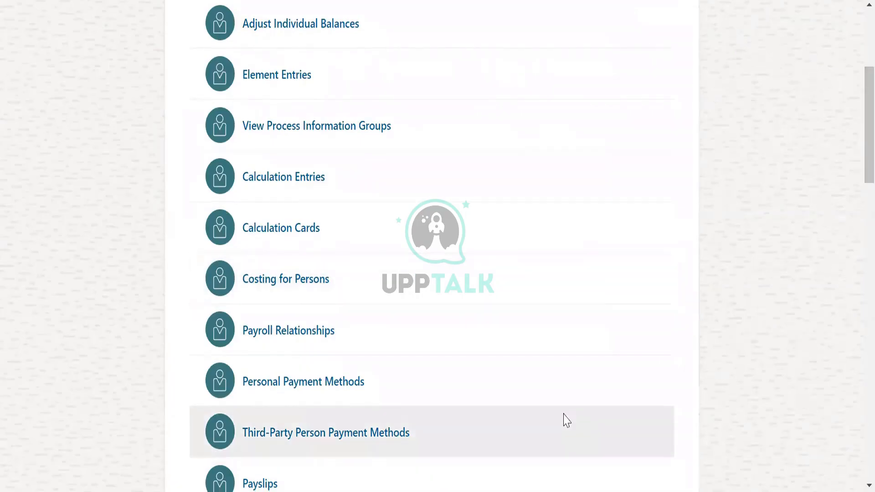
Open the Batch Loader among the flow submission tasks and start scheduling a new batch run
scroll(574, 327, down, 2)
scroll(578, 326, down, 4)
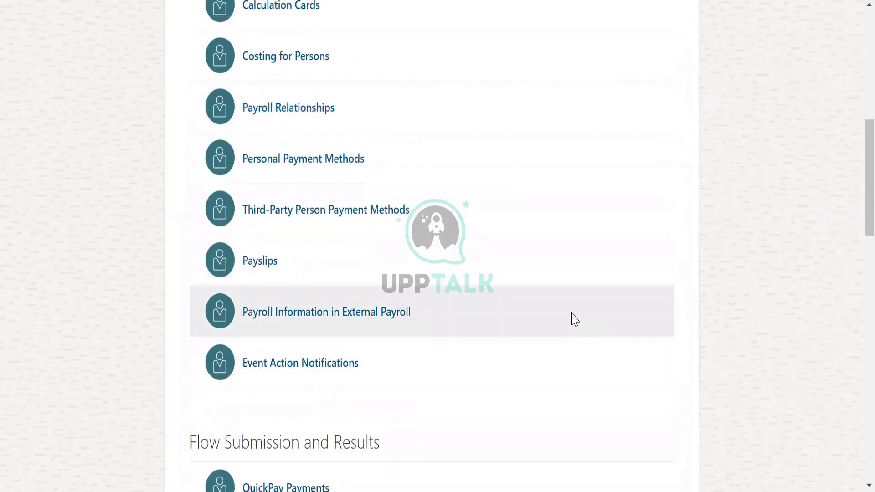
scroll(575, 319, down, 12)
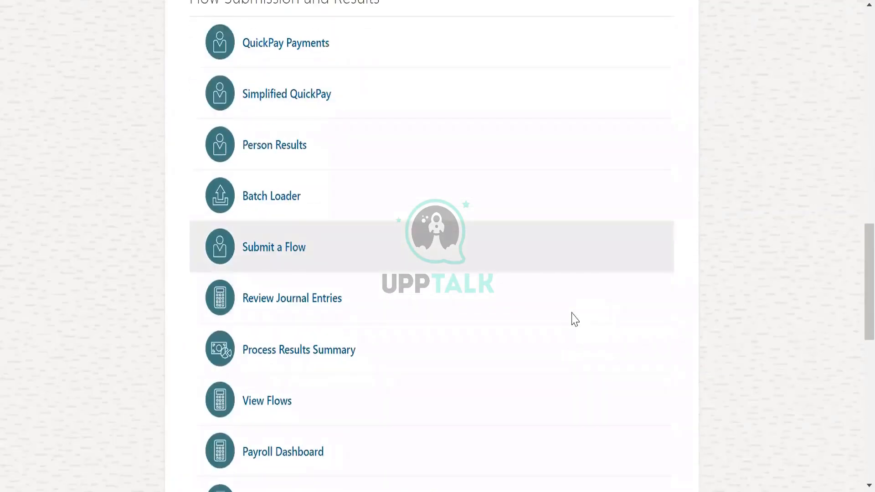
click(510, 212)
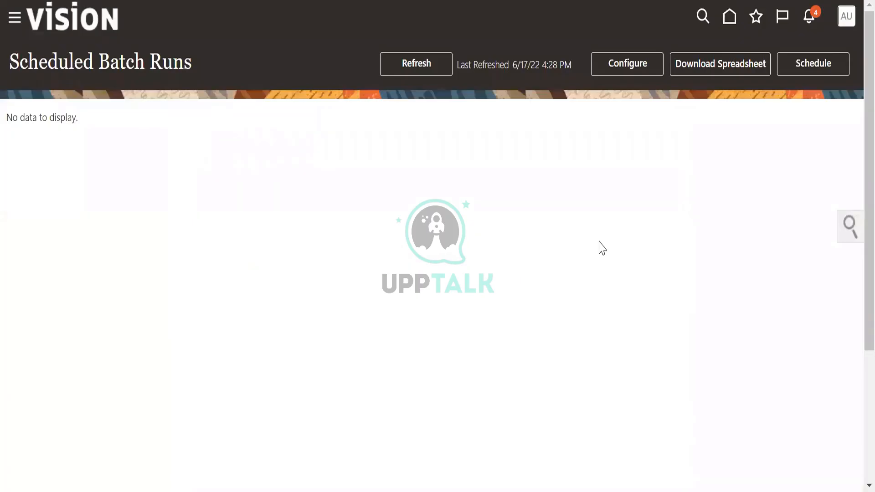
click(815, 64)
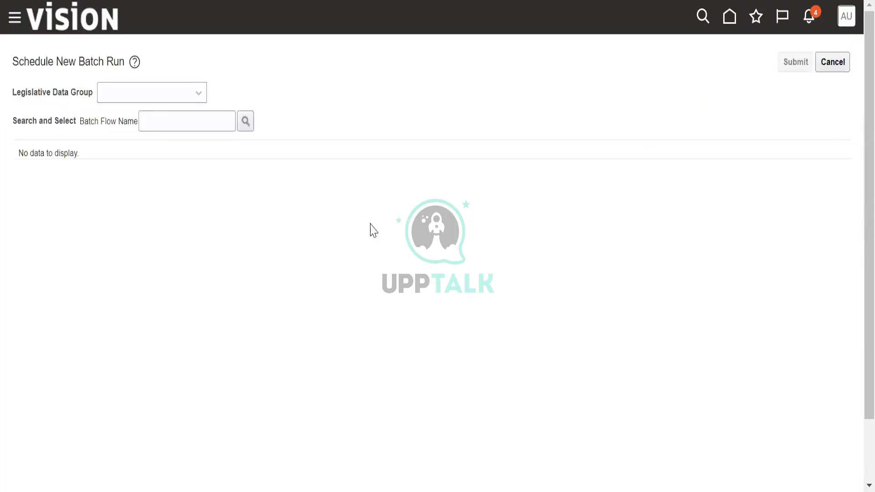
List the batch flows for the US Legislative Data Group and open the Enter Batch flow
click(191, 105)
key(u)
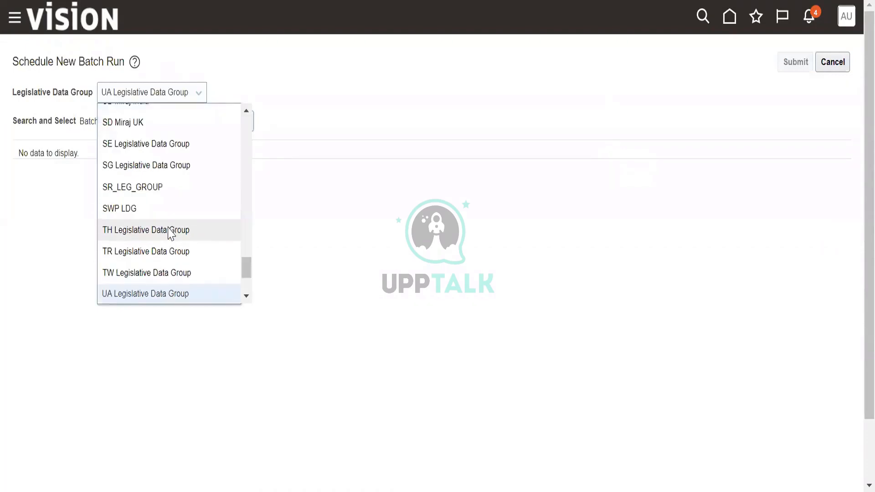
scroll(152, 254, down, 1)
click(152, 254)
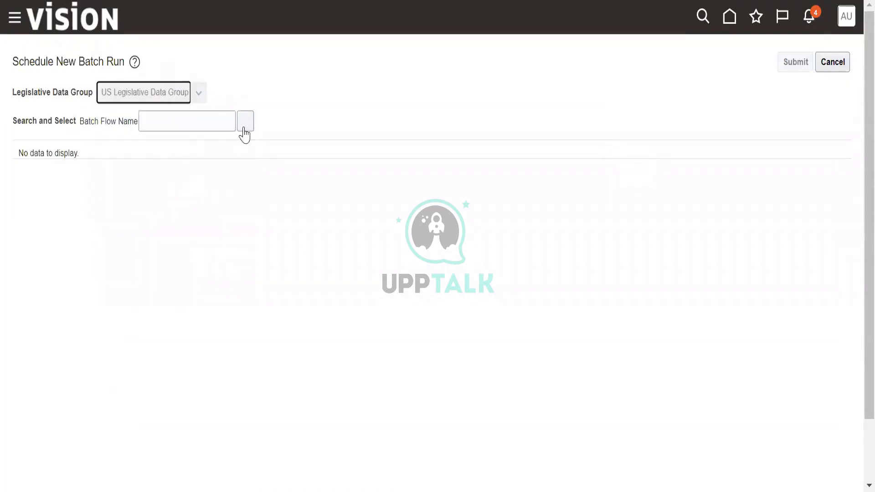
click(244, 123)
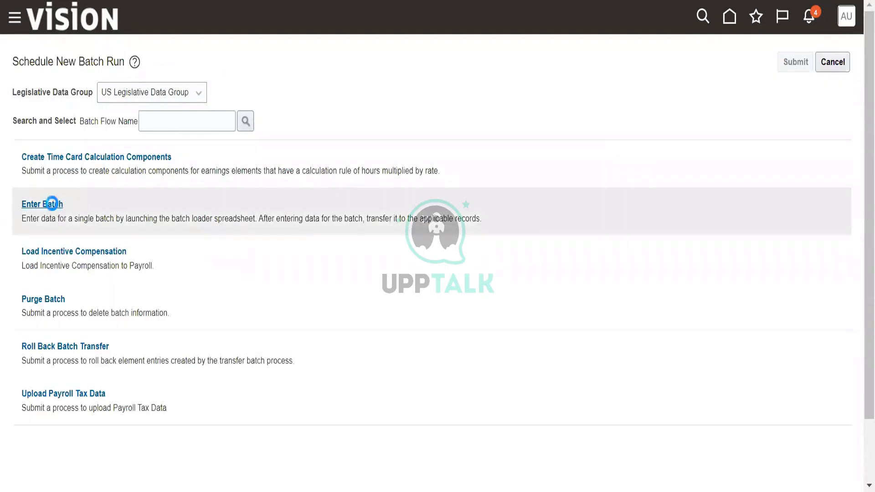
click(54, 204)
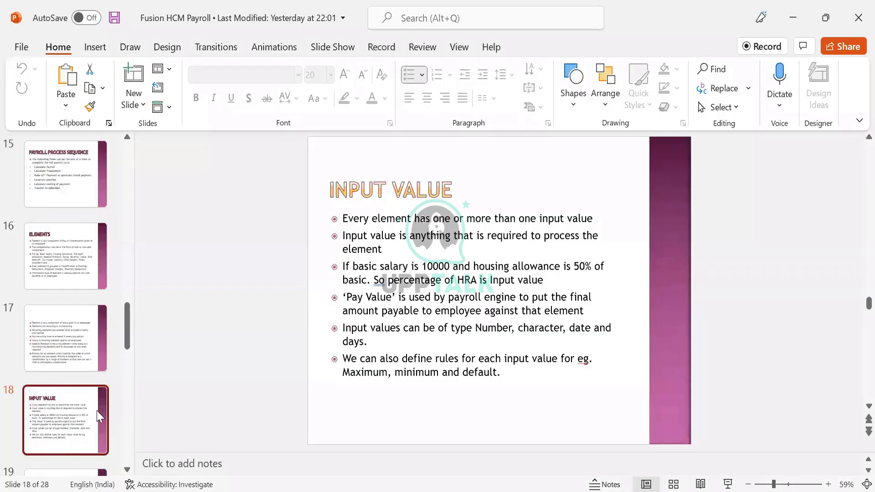
Review the slides on element eligibility rules, element entries, element design and salary basis
scroll(97, 410, down, 3)
click(93, 403)
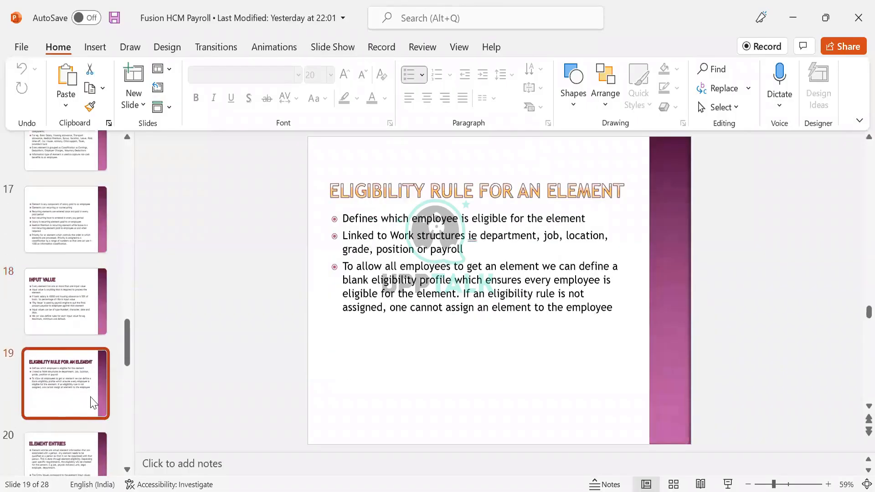
scroll(75, 371, down, 2)
click(75, 372)
scroll(77, 374, down, 3)
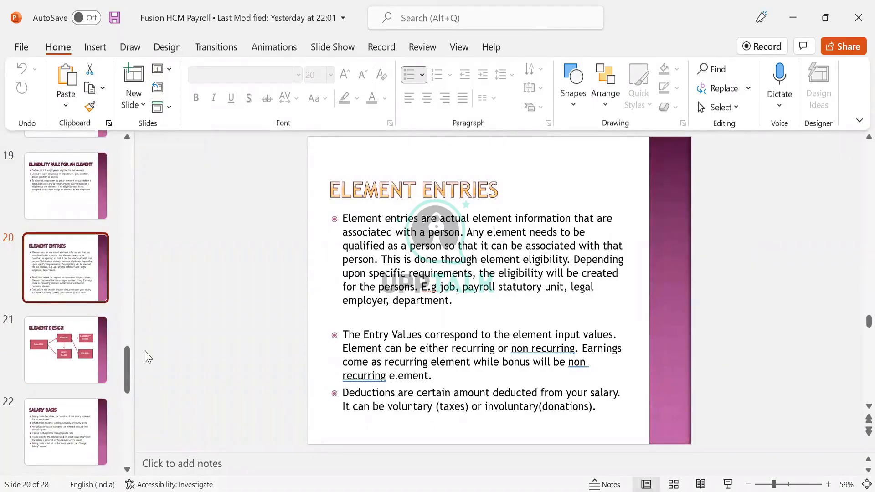
click(66, 348)
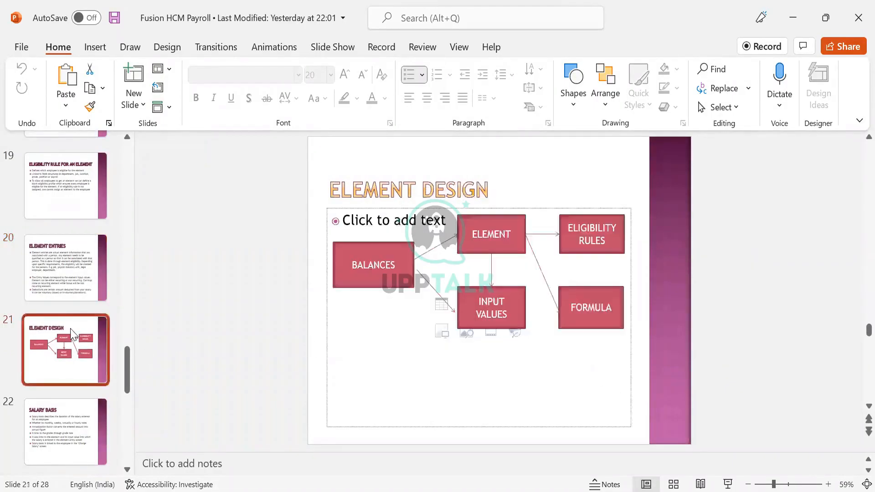
click(64, 445)
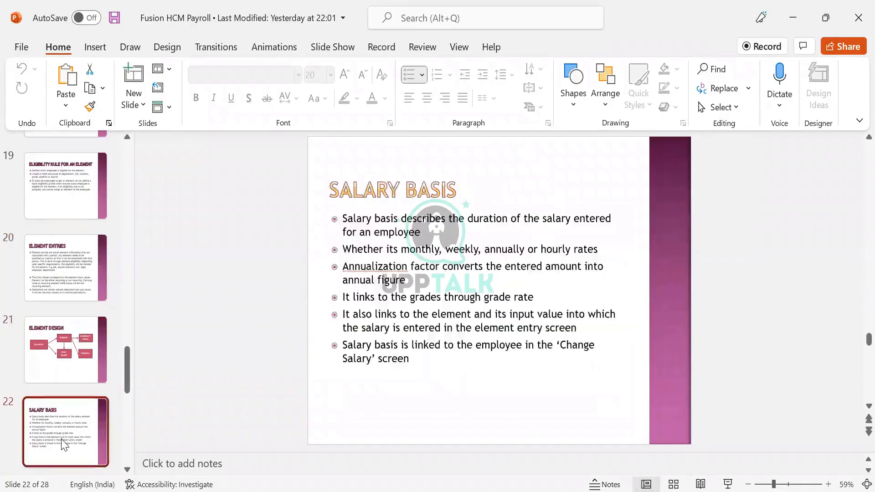
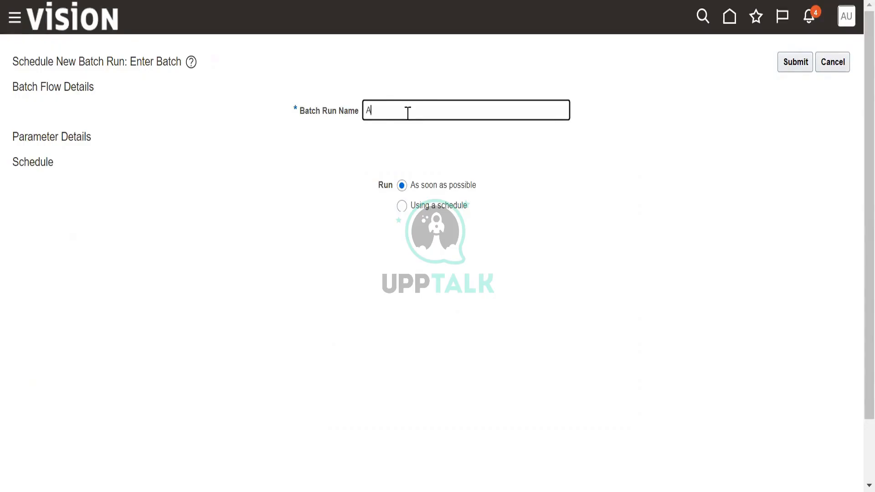
Leave the Enter Batch form, look at the Create Time Card Calculation Components batch form, and cancel the new batch run
text(%)
click(832, 62)
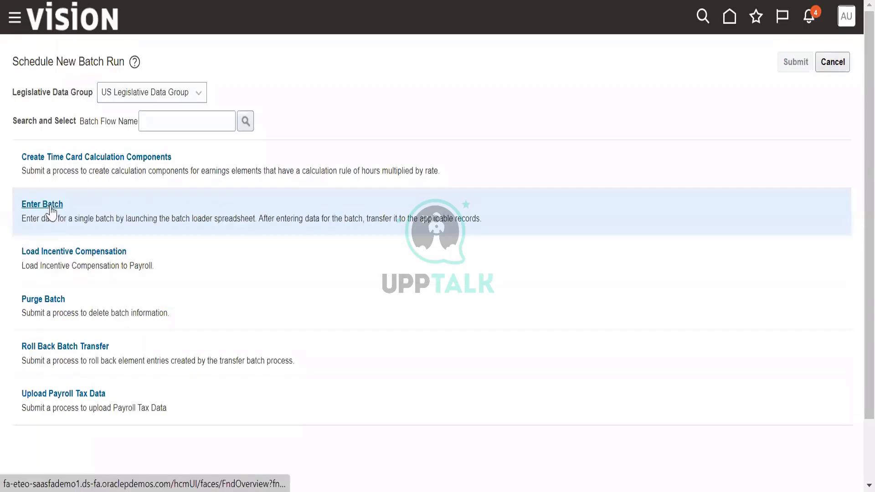
click(85, 157)
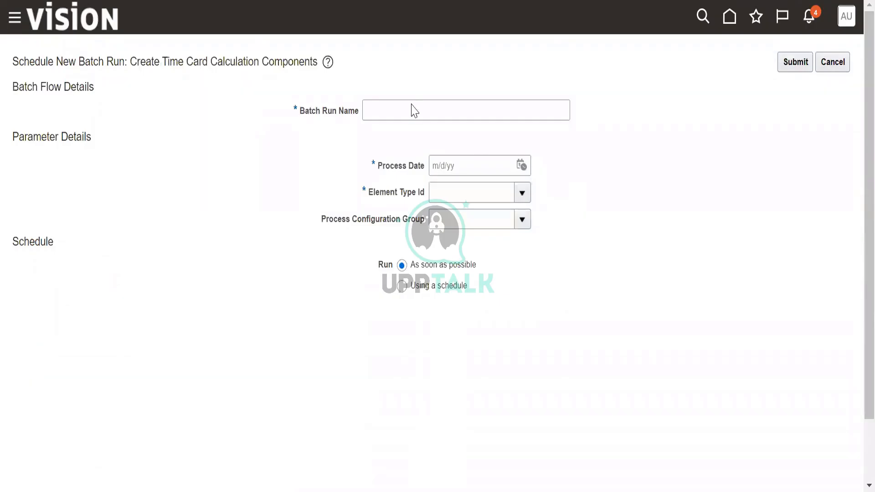
click(392, 109)
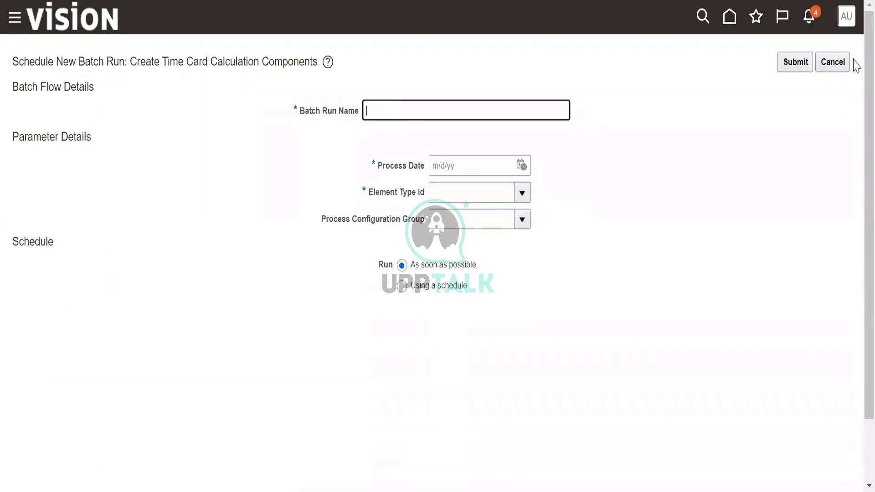
click(834, 63)
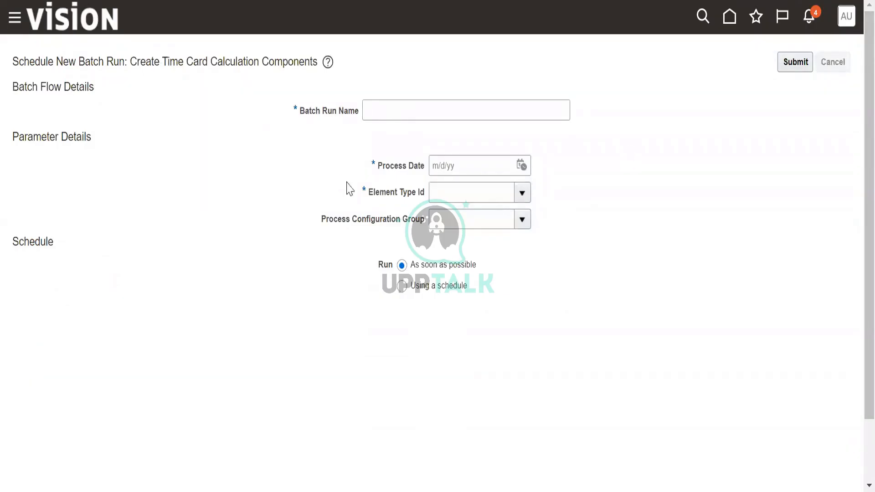
click(846, 62)
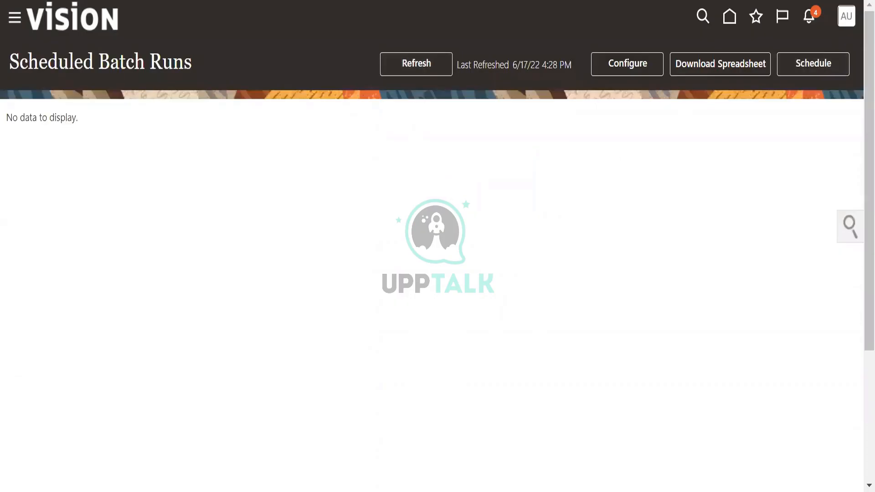
Search the web for "batch element entry in oracle payroll" and read the batch header section of Oracle's "Creating and Updating Batches of Element Entries" page
click(565, 0)
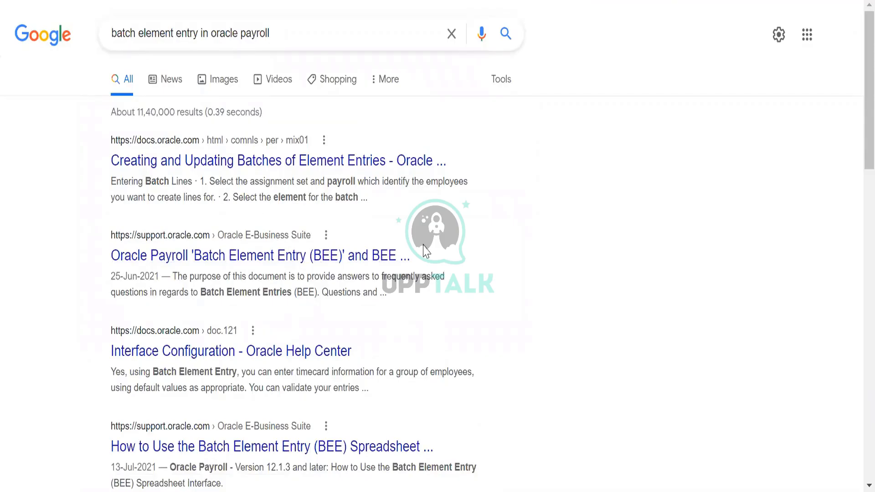
click(333, 171)
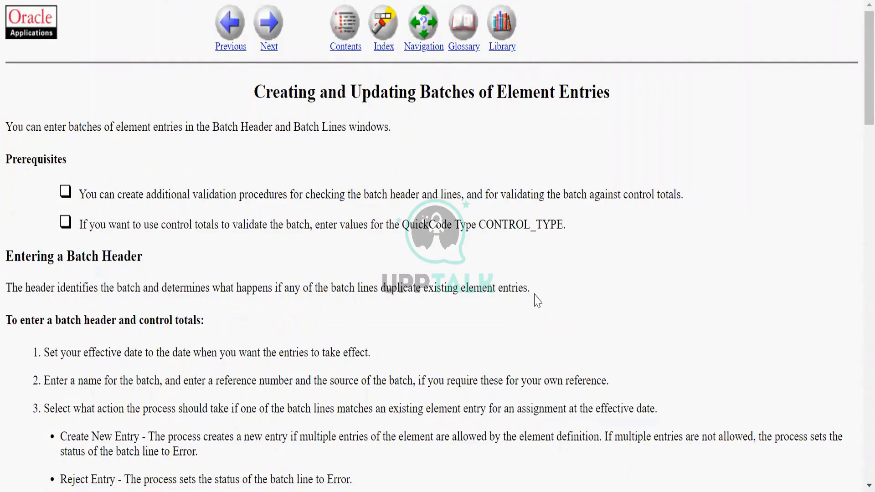
scroll(537, 301, down, 2)
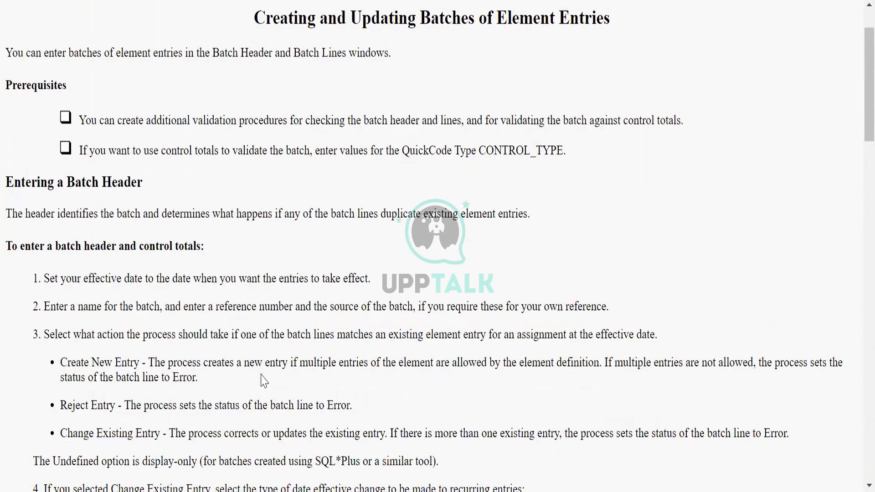
scroll(266, 384, down, 2)
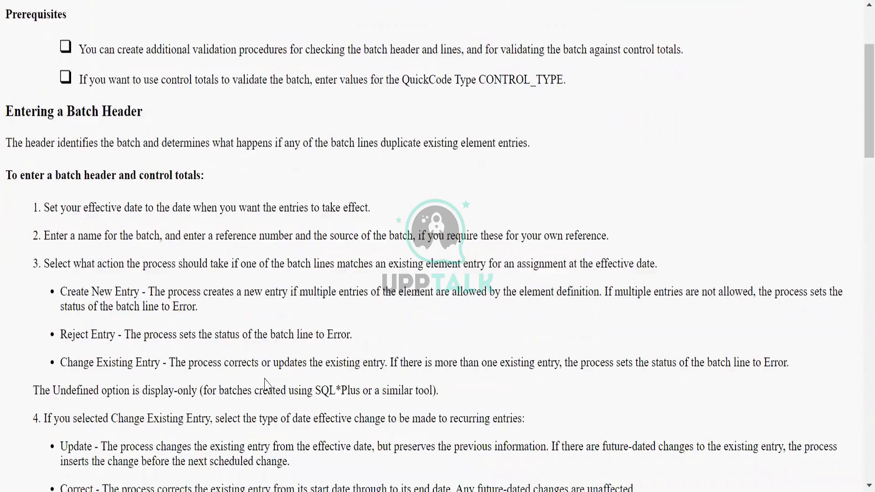
scroll(265, 379, down, 1)
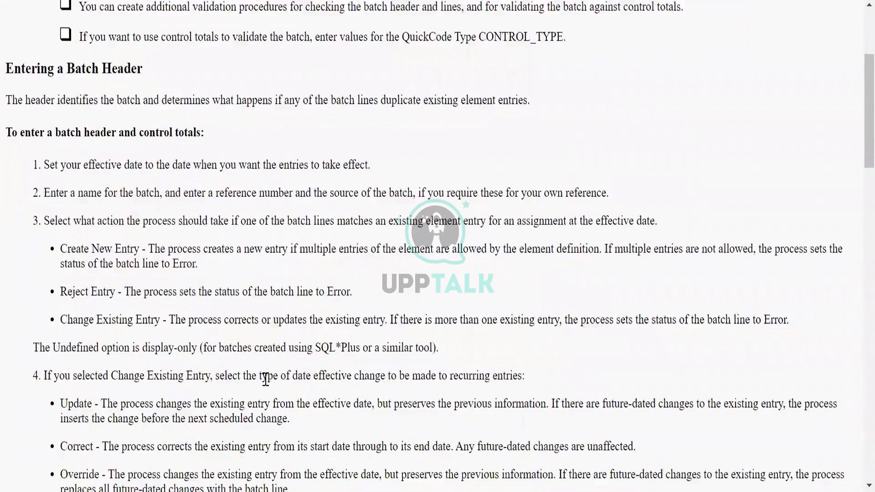
scroll(266, 379, down, 4)
scroll(265, 379, down, 1)
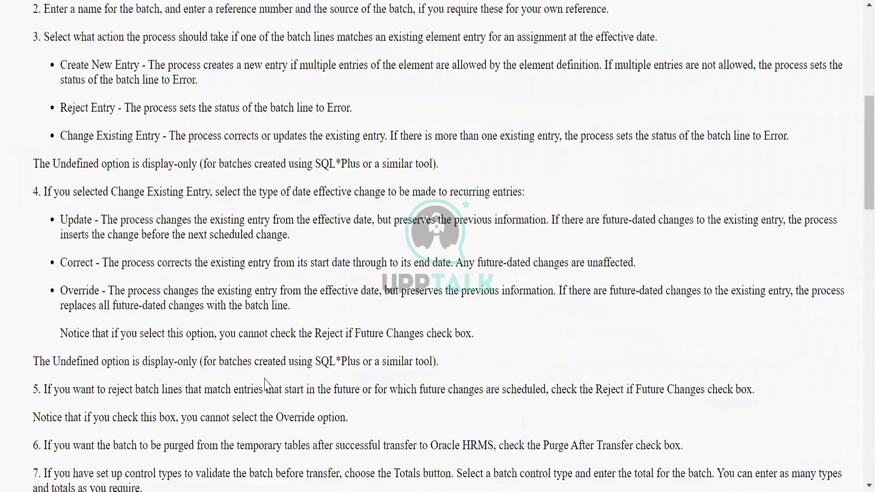
scroll(266, 384, down, 3)
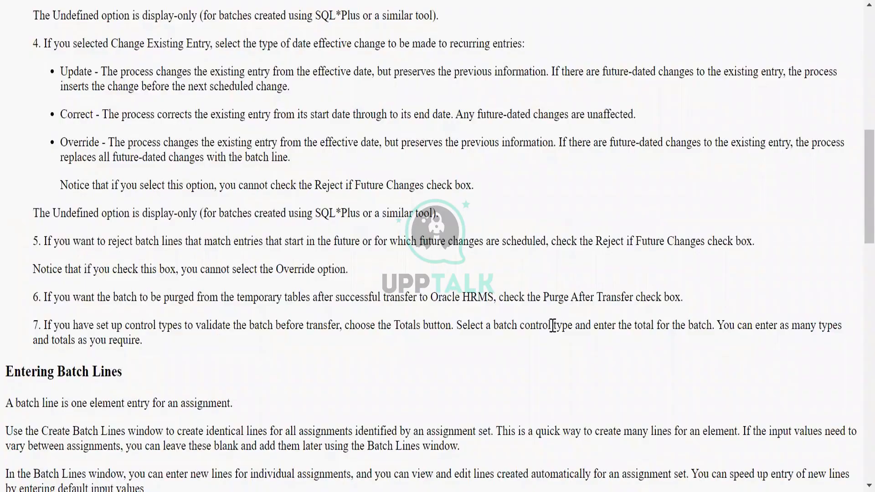
scroll(561, 352, down, 2)
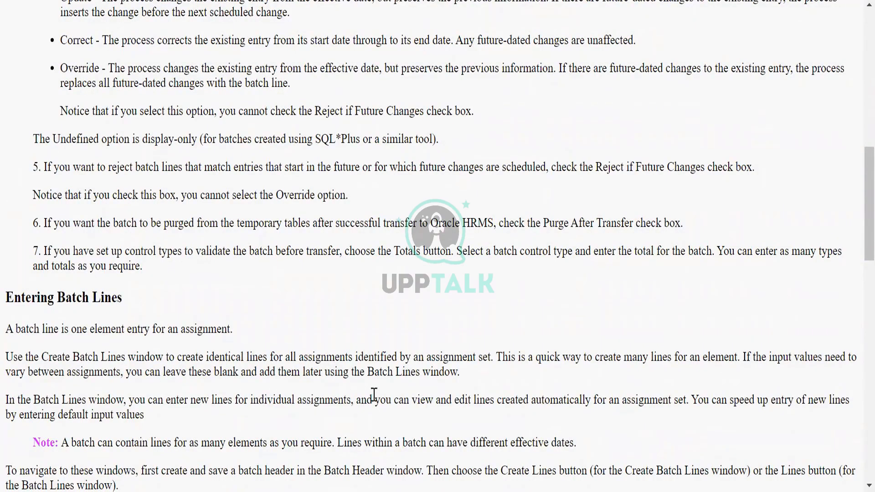
Read the sections on entering batch lines for an assignment set or manually, retrieving existing batch lines and updating a batch
scroll(167, 419, down, 3)
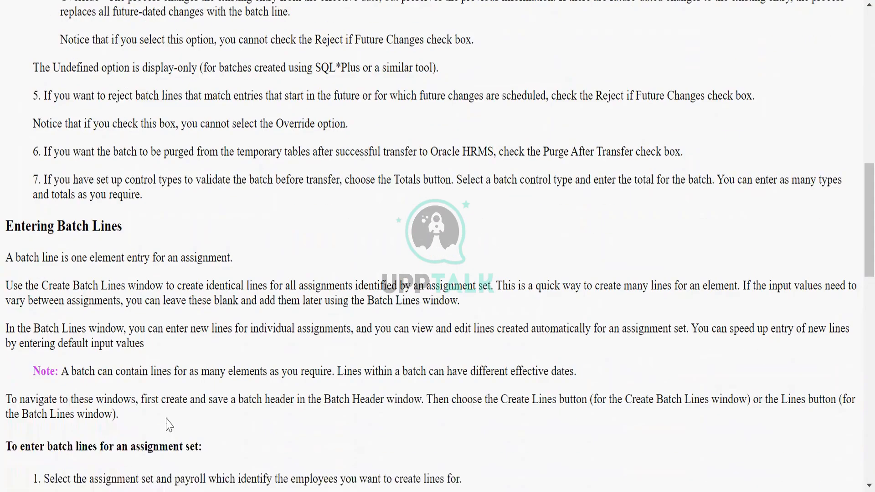
scroll(166, 421, down, 1)
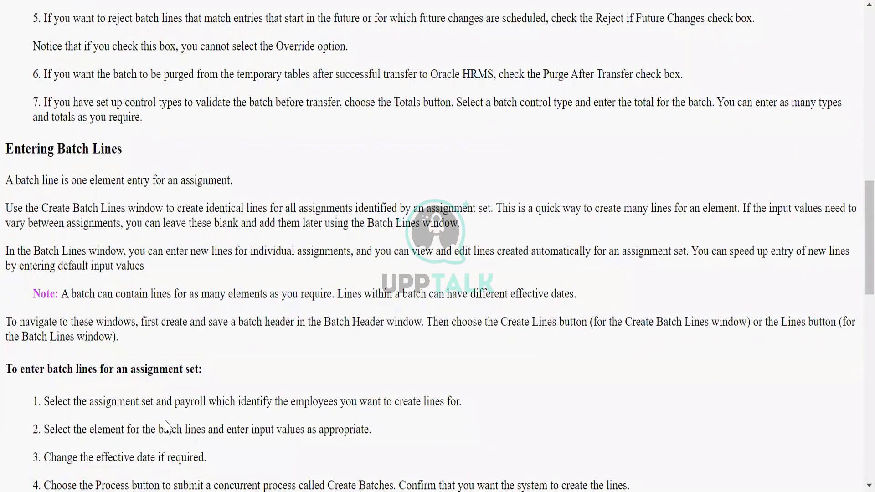
scroll(201, 430, down, 2)
scroll(240, 409, down, 3)
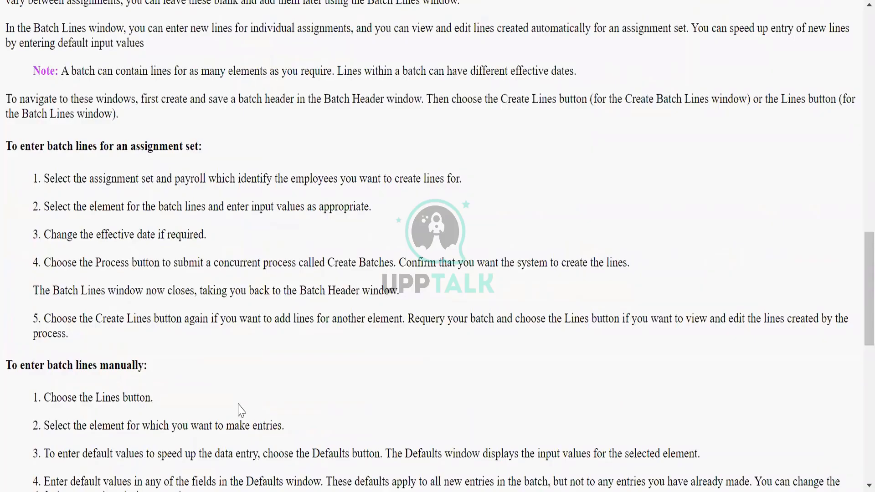
scroll(241, 410, down, 3)
scroll(239, 404, down, 6)
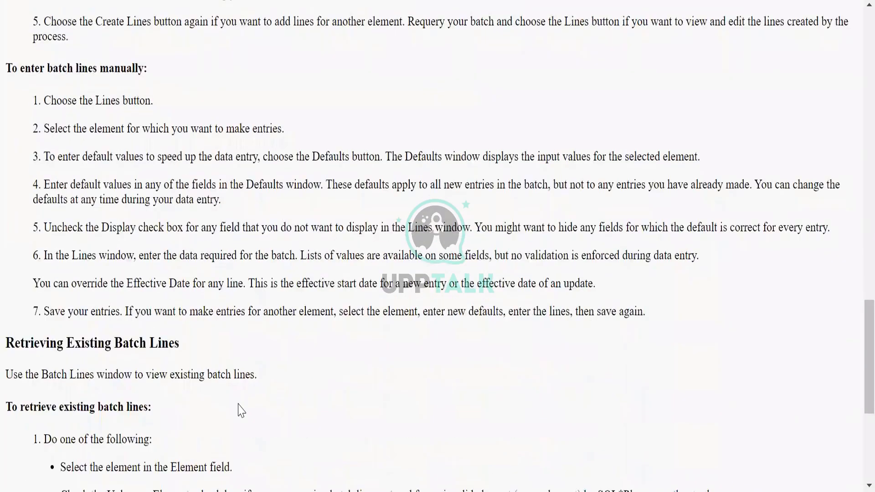
scroll(241, 410, down, 3)
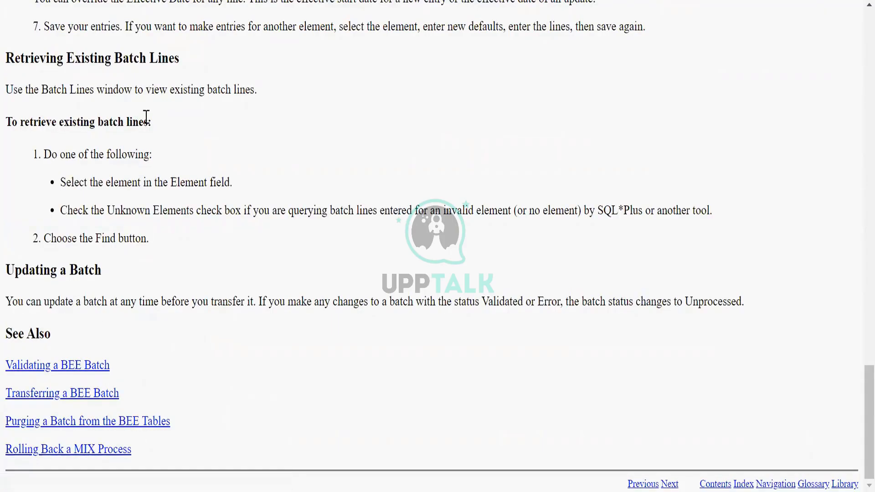
Return to the start of the article and reread the batch header instructions on existing entries and date effective changes
scroll(216, 183, up, 10)
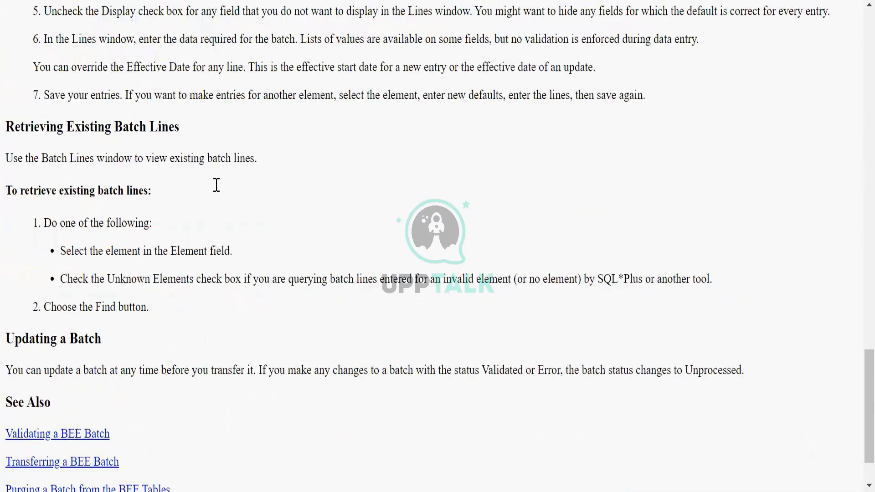
scroll(228, 215, up, 20)
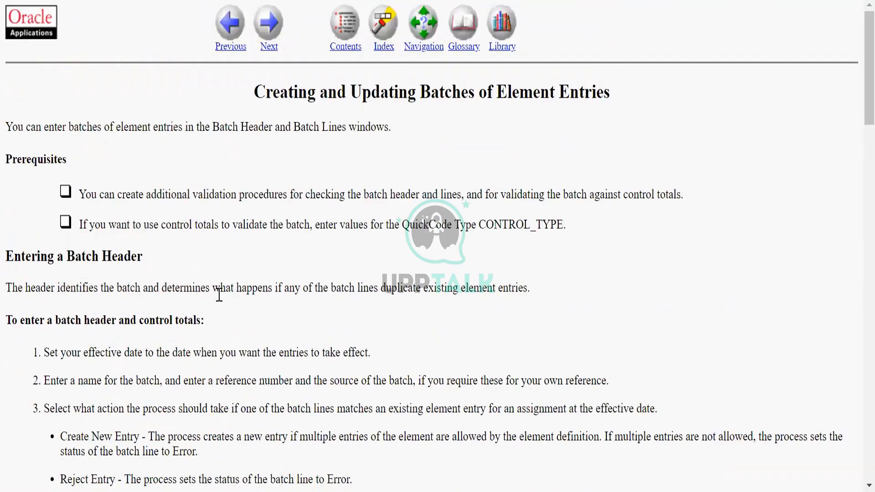
scroll(214, 317, down, 1)
scroll(137, 283, down, 2)
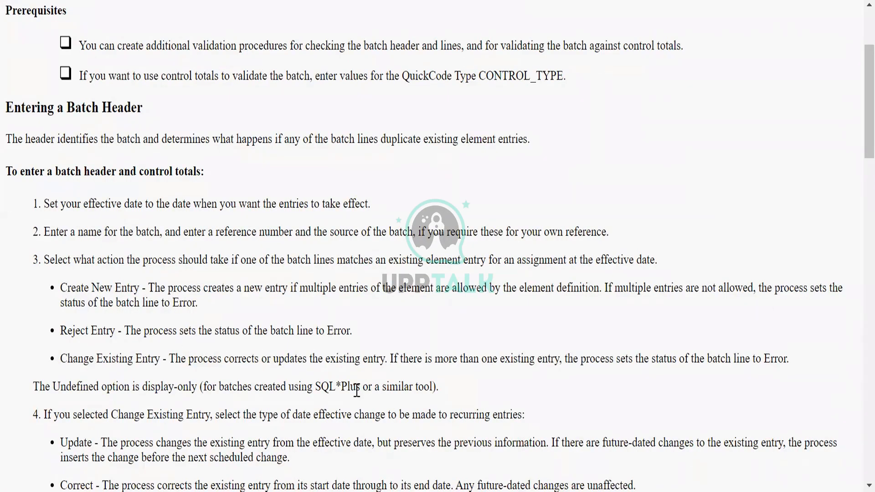
scroll(293, 414, down, 3)
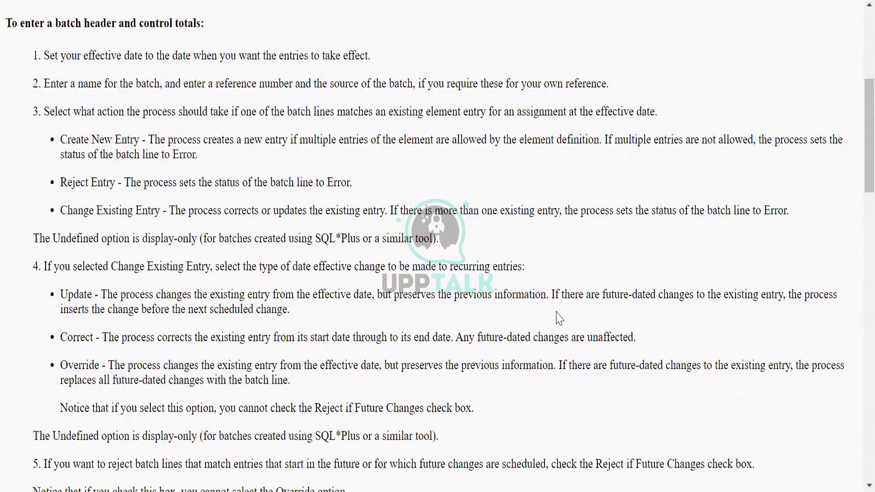
scroll(170, 401, down, 5)
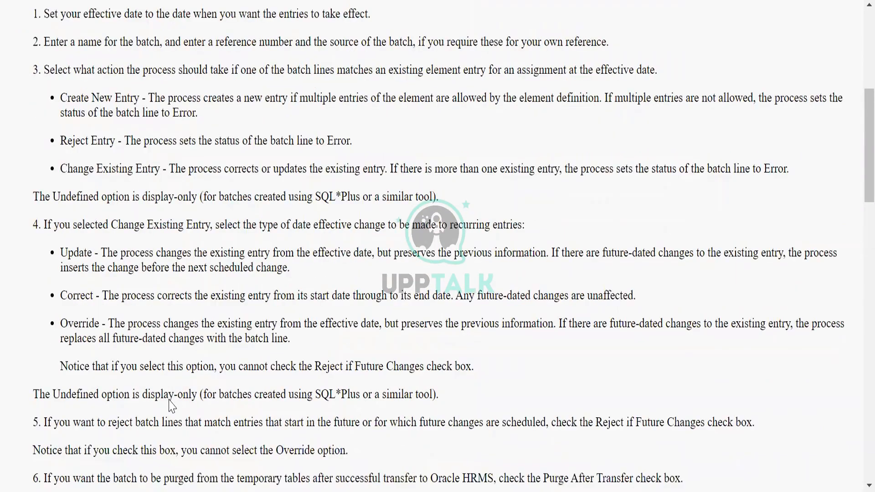
Switch to the Fusion HCM Payroll presentation in PowerPoint and review the Elements slides, 16 and 17
key(alt+Tab)
scroll(97, 343, up, 3)
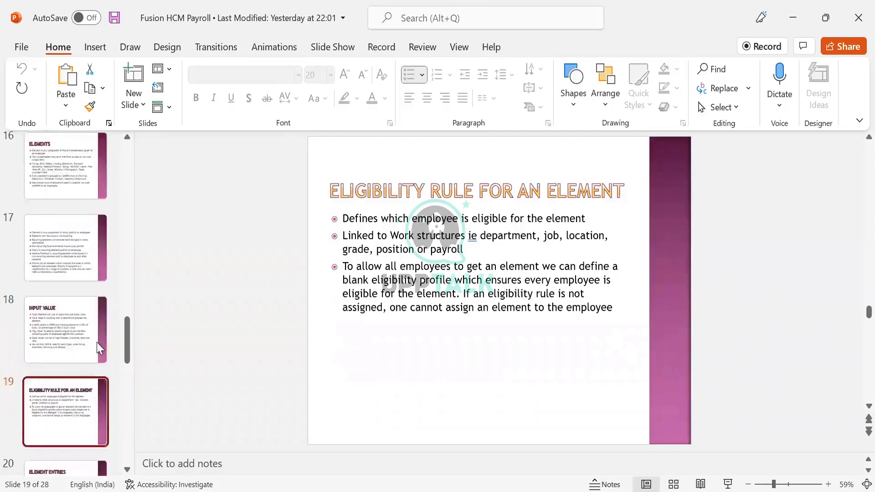
click(73, 243)
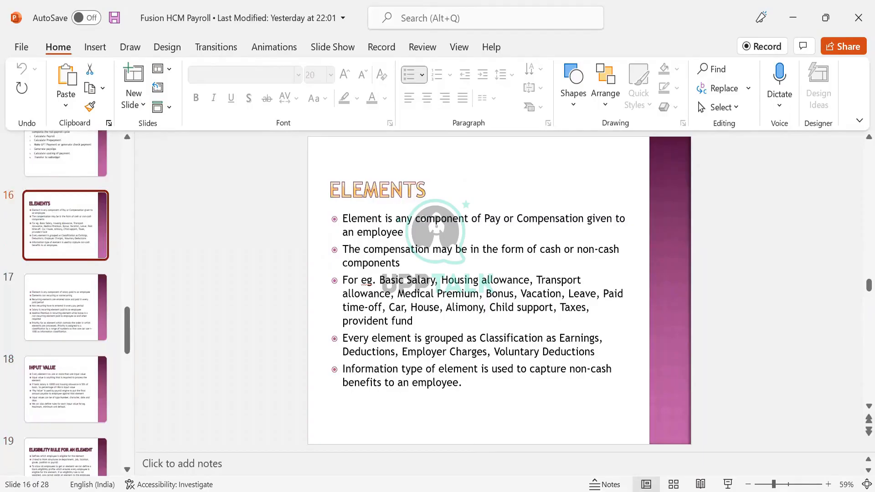
scroll(65, 303, up, 2)
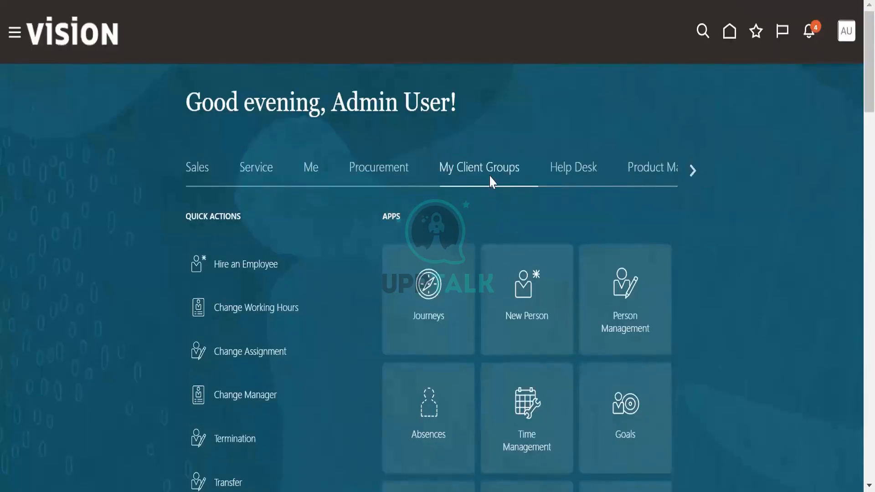
Switch to the Oracle Fusion home page and open the Payroll work area under My Client Groups
scroll(532, 375, down, 5)
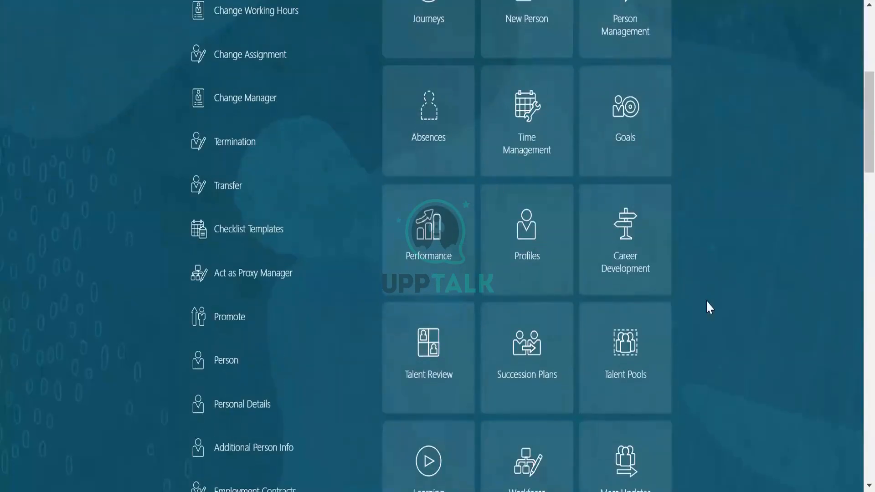
scroll(706, 306, down, 2)
scroll(707, 302, down, 2)
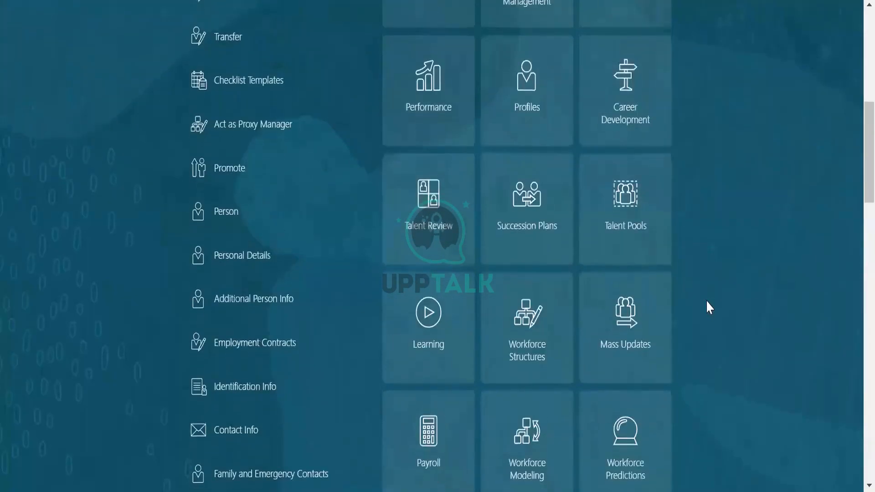
scroll(706, 300, down, 4)
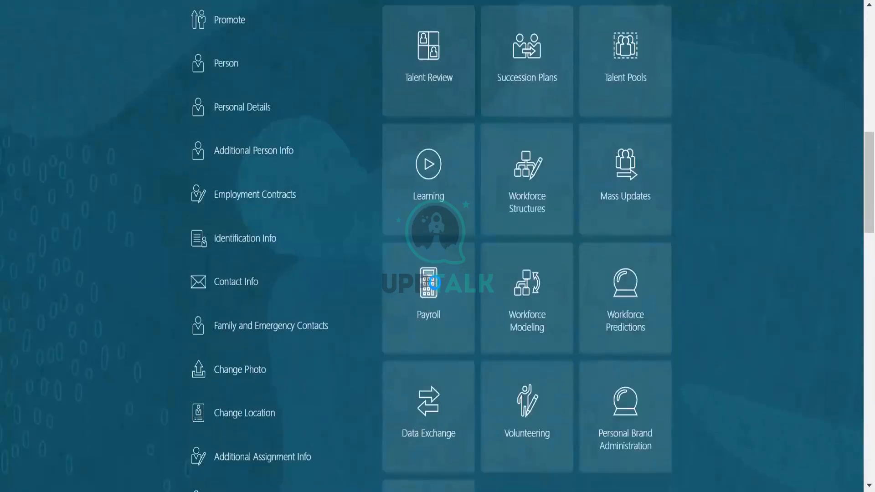
click(598, 282)
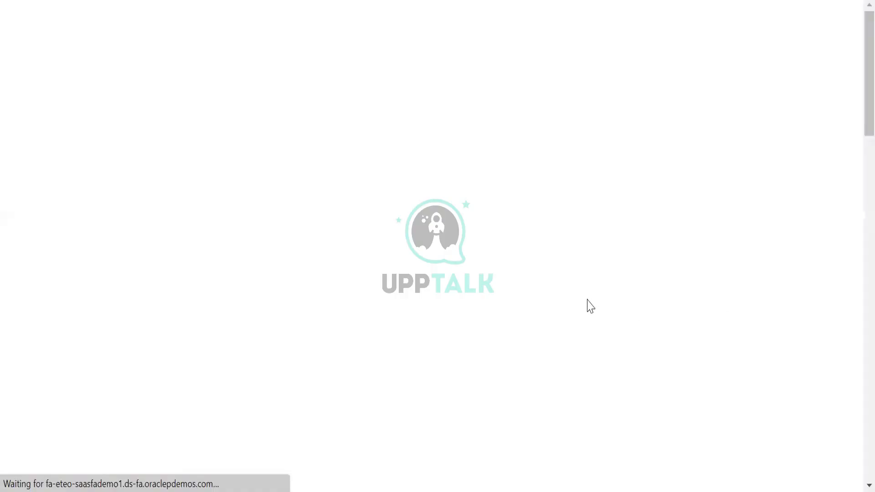
Look through the Payroll tasks listed under Person Information, Flow Submission and Results, and Administration
scroll(332, 278, down, 3)
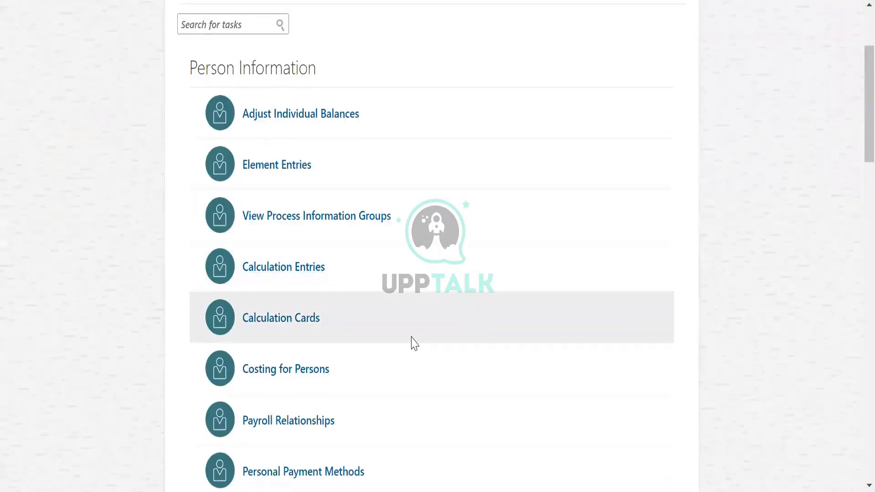
scroll(412, 342, down, 2)
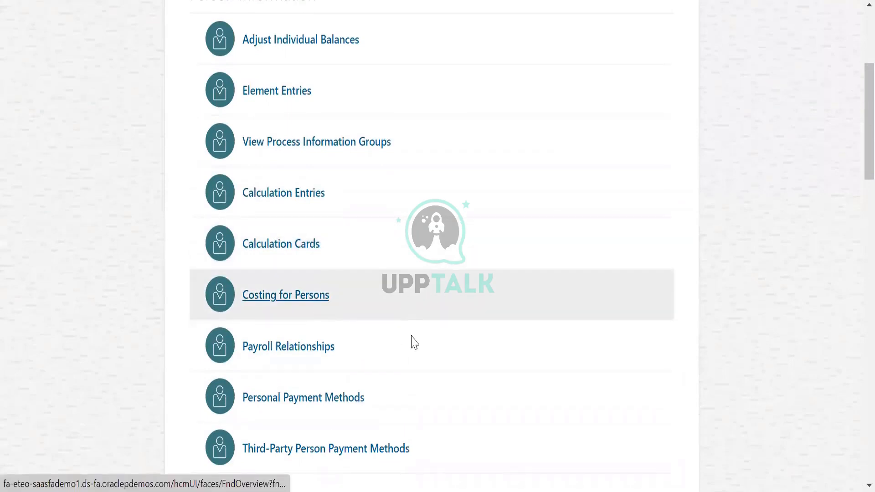
scroll(413, 343, down, 10)
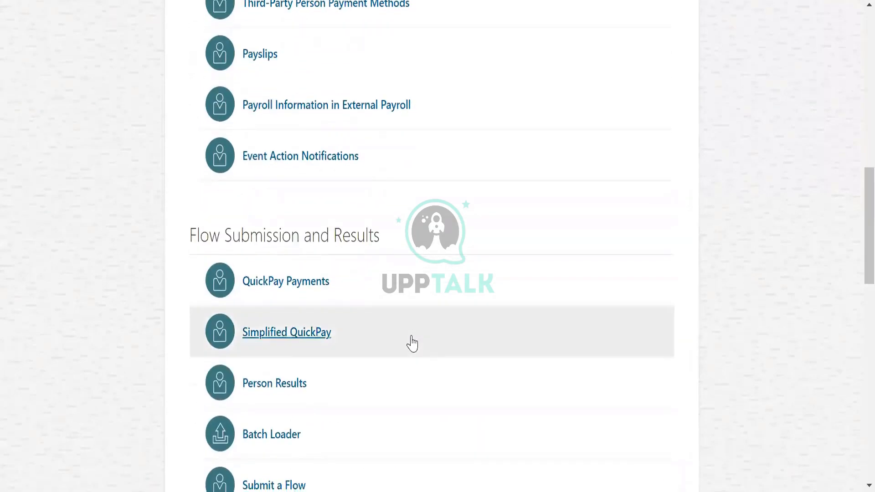
scroll(412, 343, down, 6)
scroll(413, 343, down, 3)
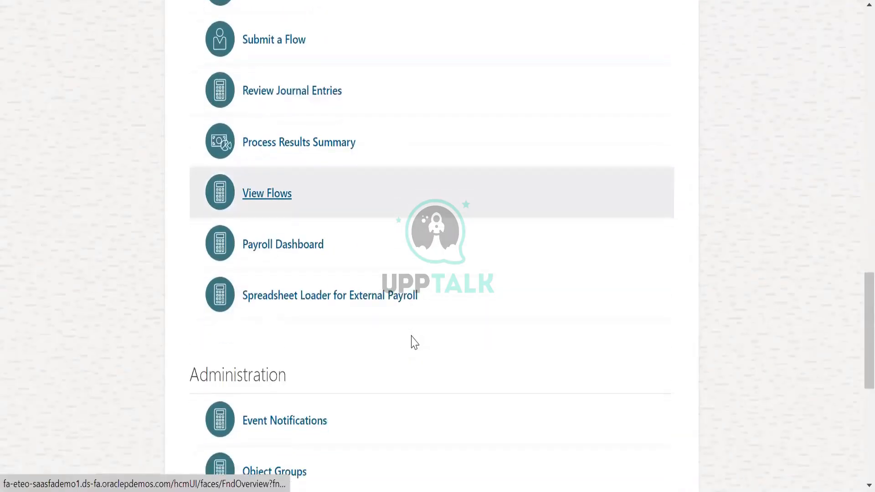
scroll(414, 342, down, 8)
scroll(412, 342, up, 20)
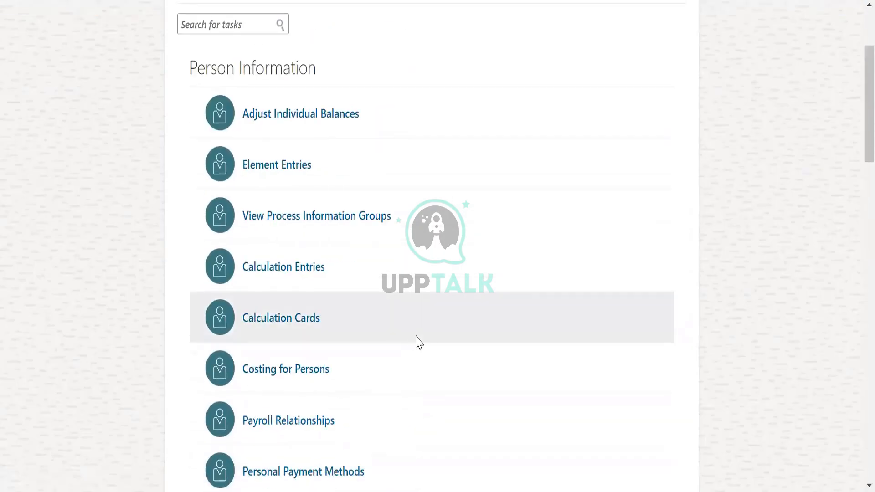
scroll(416, 342, down, 3)
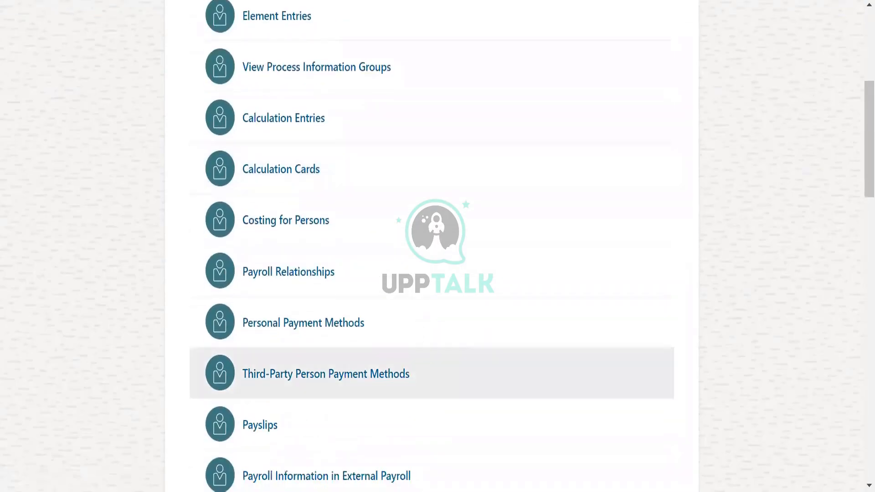
scroll(422, 365, up, 5)
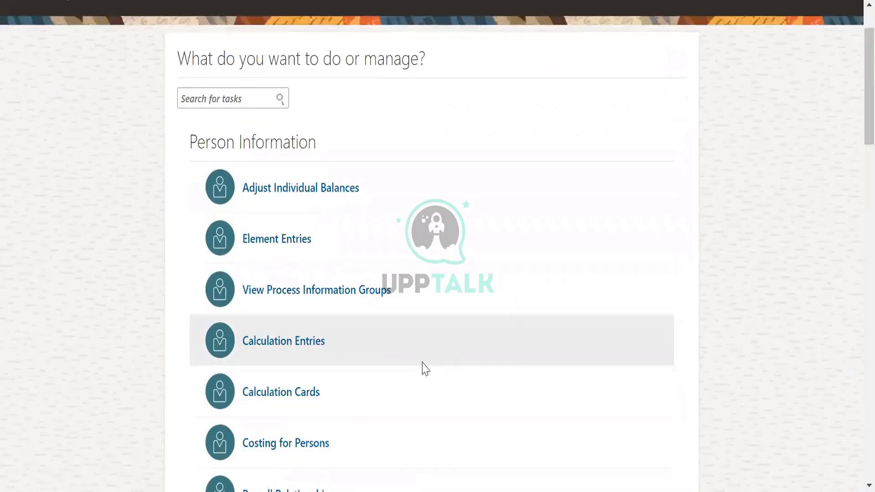
scroll(422, 365, down, 3)
scroll(352, 332, up, 5)
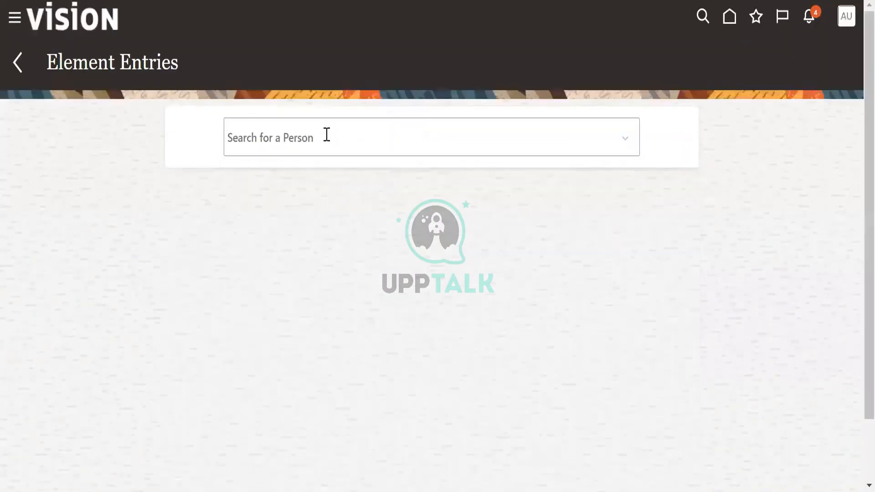
View the recently accessed employee's element entries, including the KWPersonal Loan entry, and return to the Payroll task list
click(326, 135)
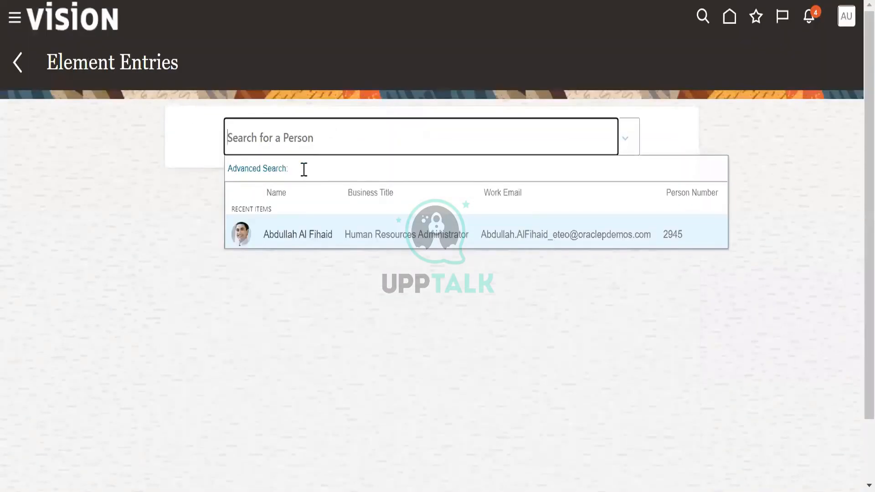
click(293, 236)
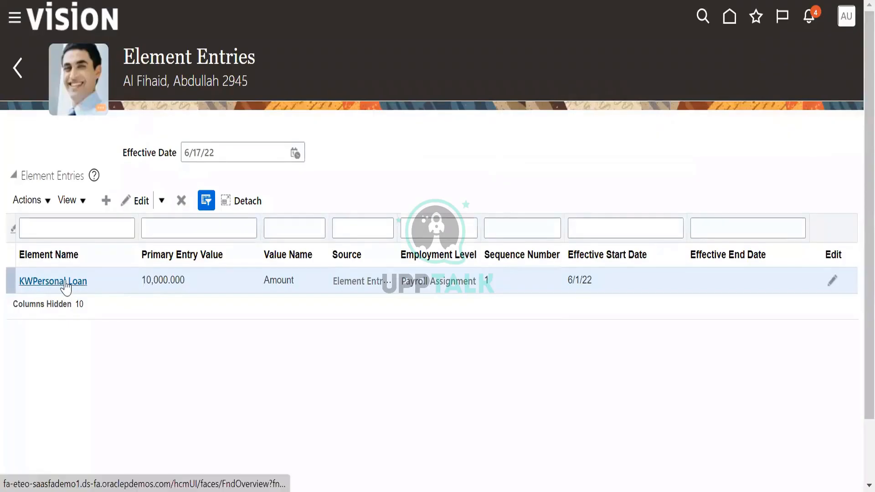
click(66, 283)
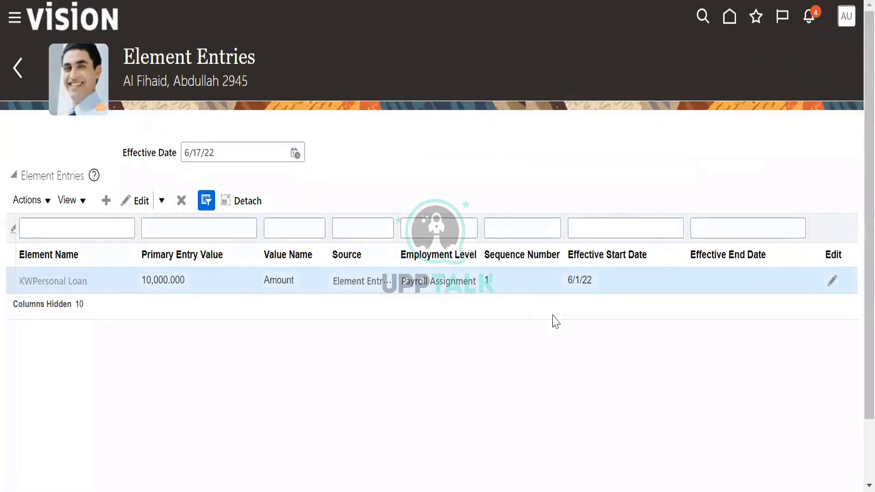
click(21, 72)
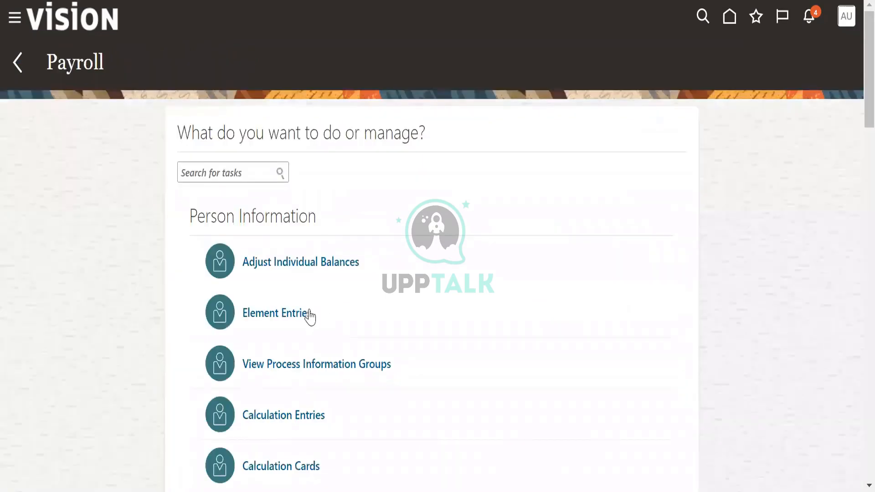
Reopen the Element Entries task for the recently accessed employee
click(310, 315)
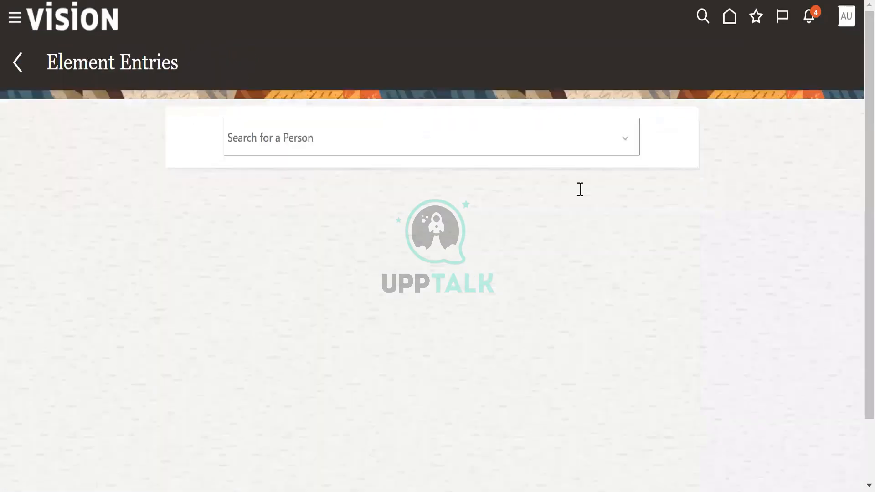
click(634, 145)
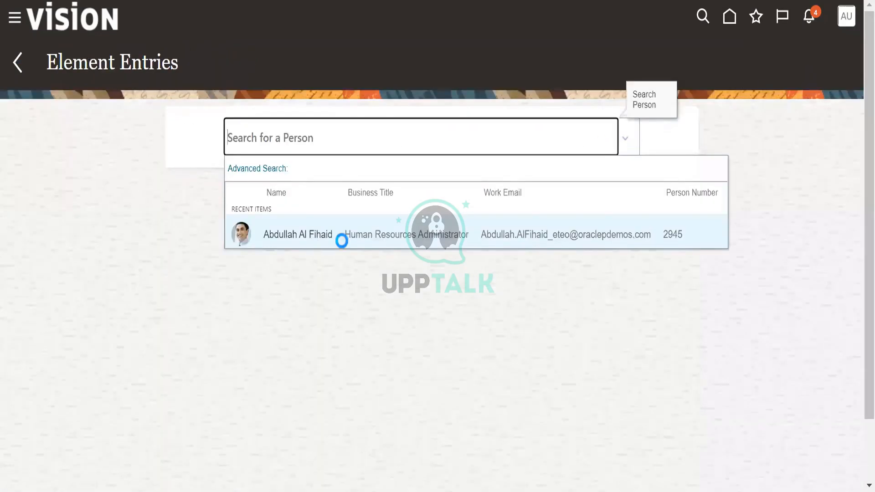
click(342, 240)
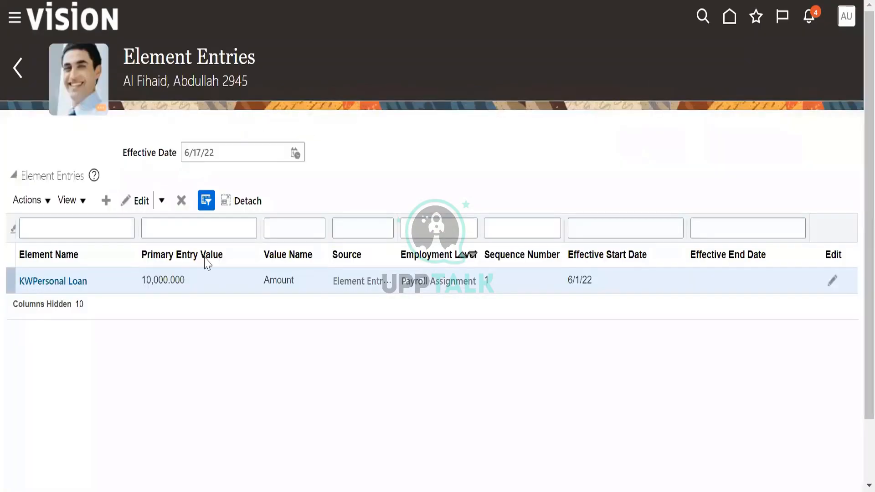
Start a new element entry for the employee, search the element names for A% and choose Regular Salary KW
click(28, 203)
click(36, 226)
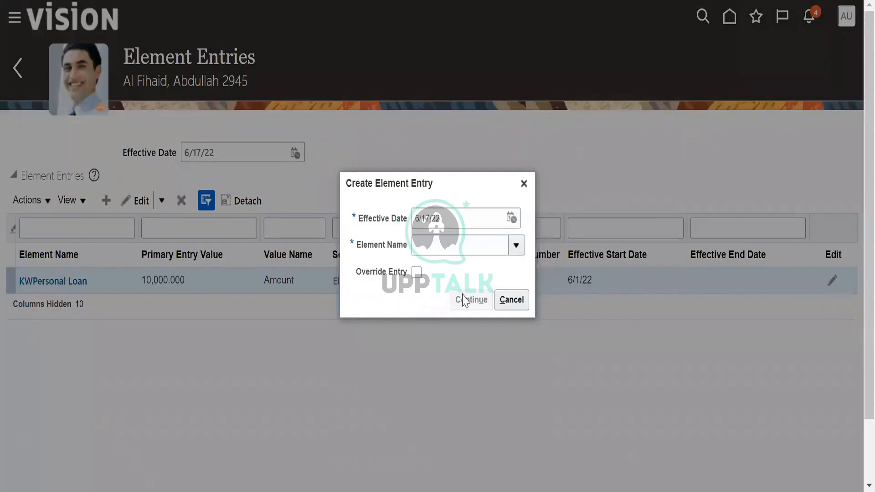
click(47, 449)
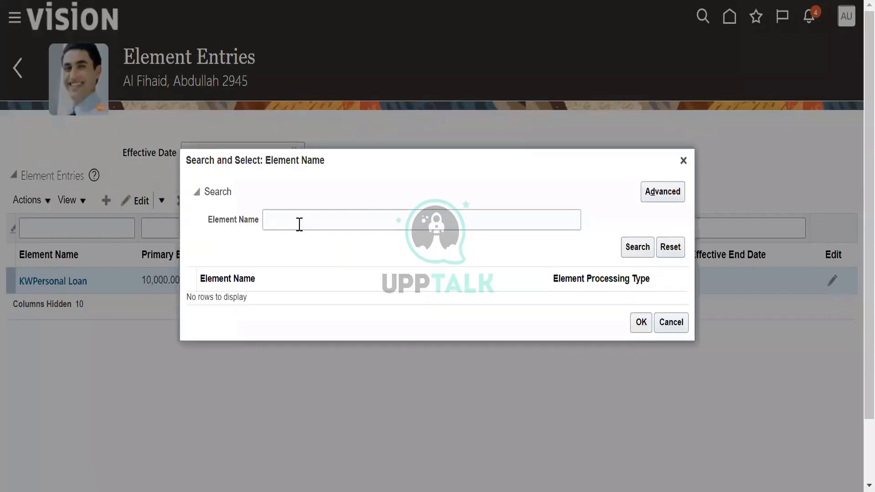
click(299, 224)
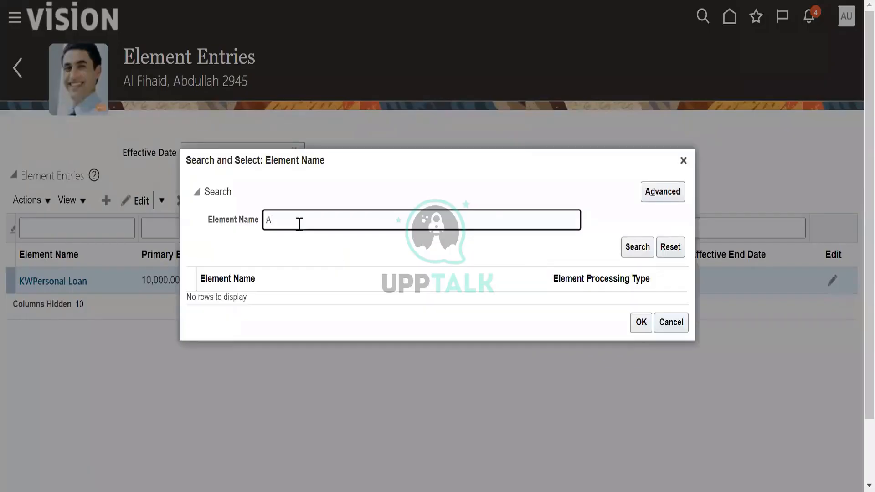
text(^)
key(BackSpace)
text(%)
click(643, 251)
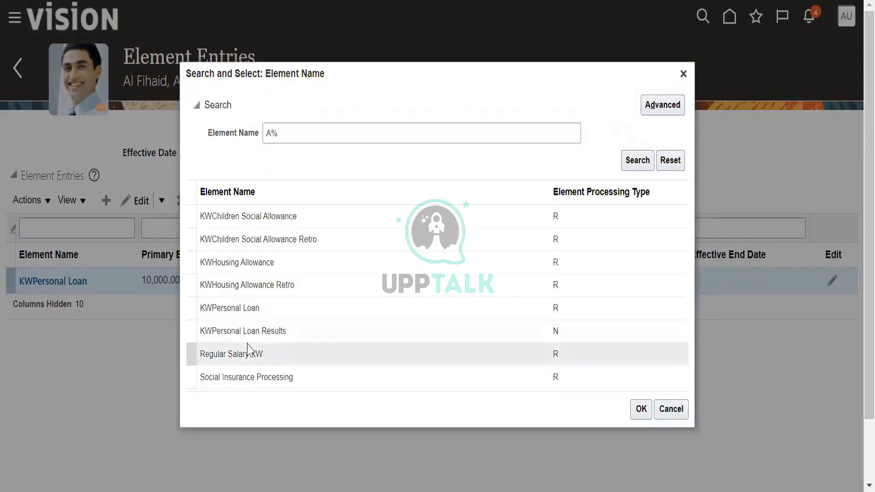
click(249, 353)
click(642, 409)
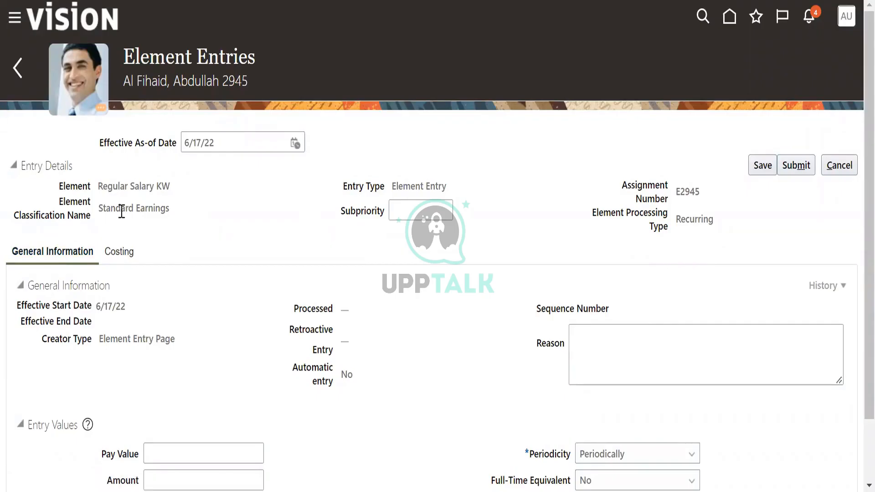
Review the element name, classification and entry type in the new entry's details
drag(101, 208, 172, 217)
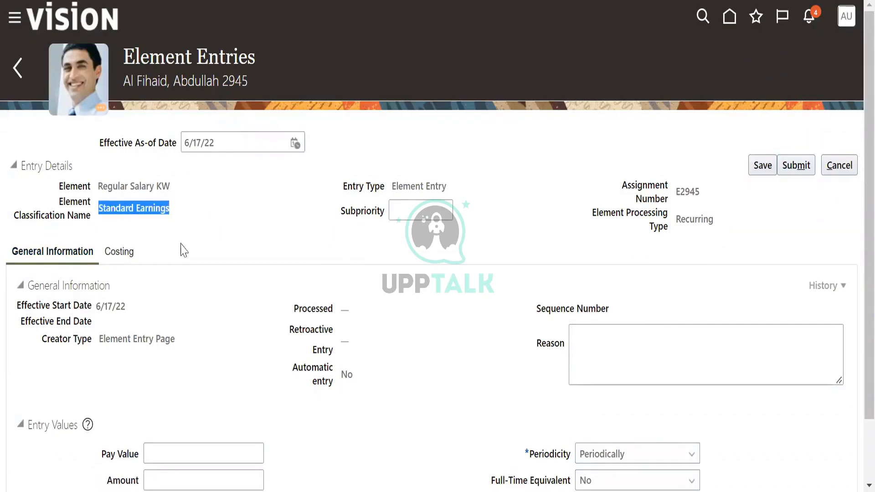
drag(392, 186, 465, 191)
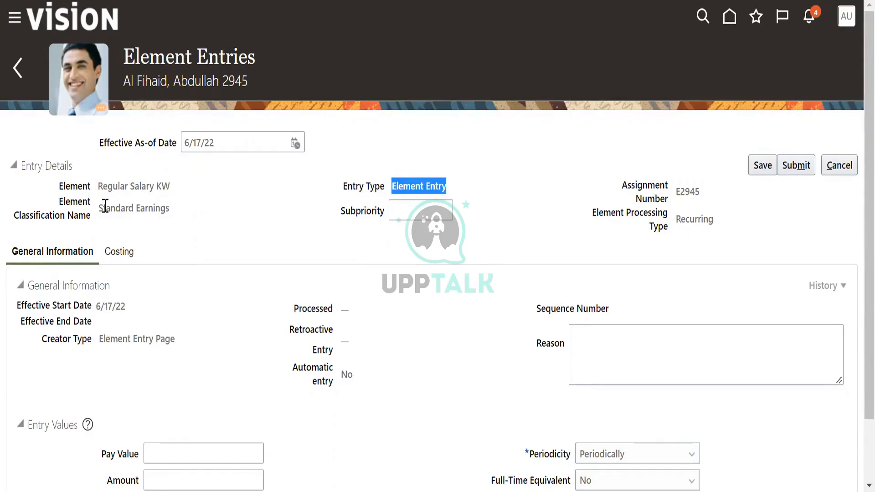
drag(99, 188, 164, 190)
drag(103, 209, 168, 206)
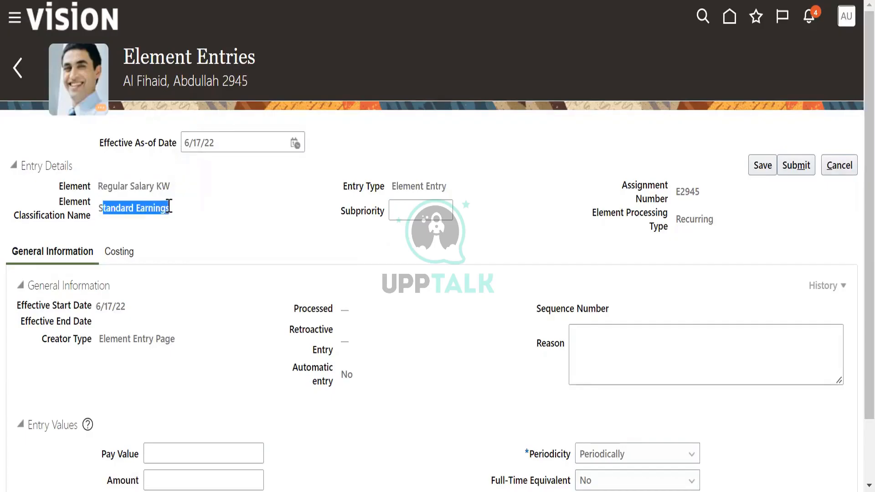
click(199, 311)
Set the salary entry's pay value and amount to 10,000 each, and its full-time equivalent to Yes
scroll(195, 346, down, 2)
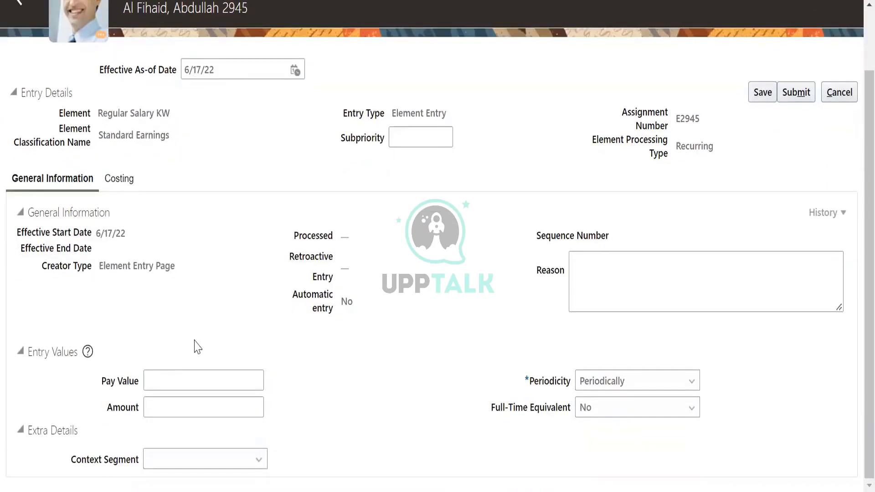
click(167, 372)
text(10000)
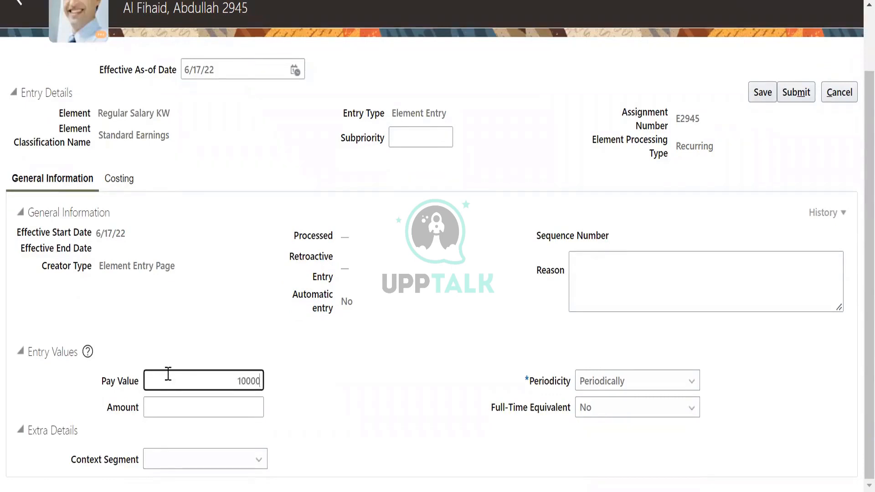
click(202, 415)
text(10,000.00)
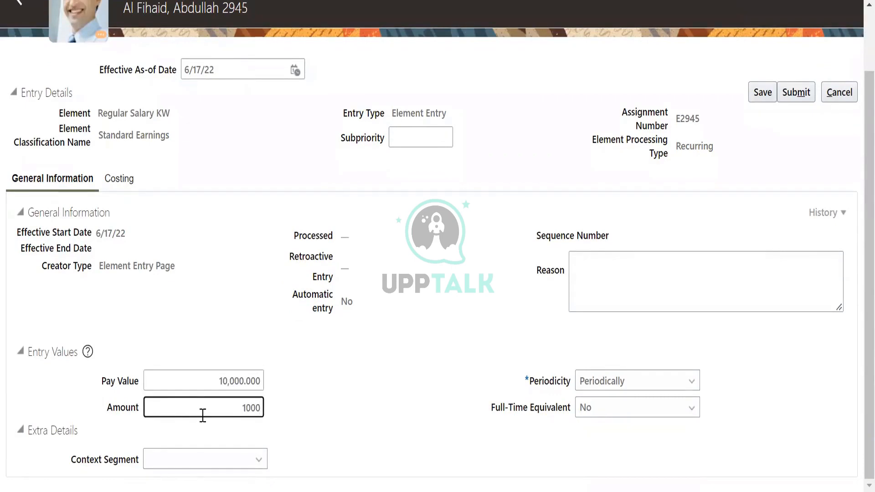
text(0)
click(458, 340)
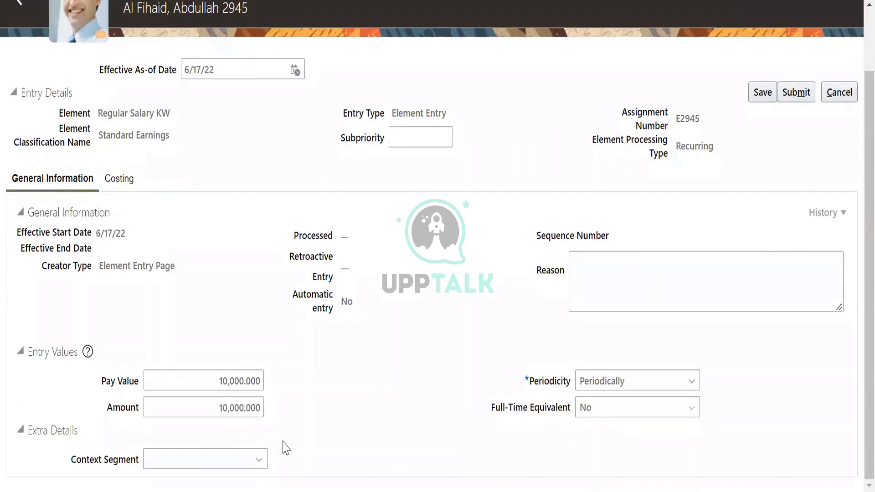
click(637, 410)
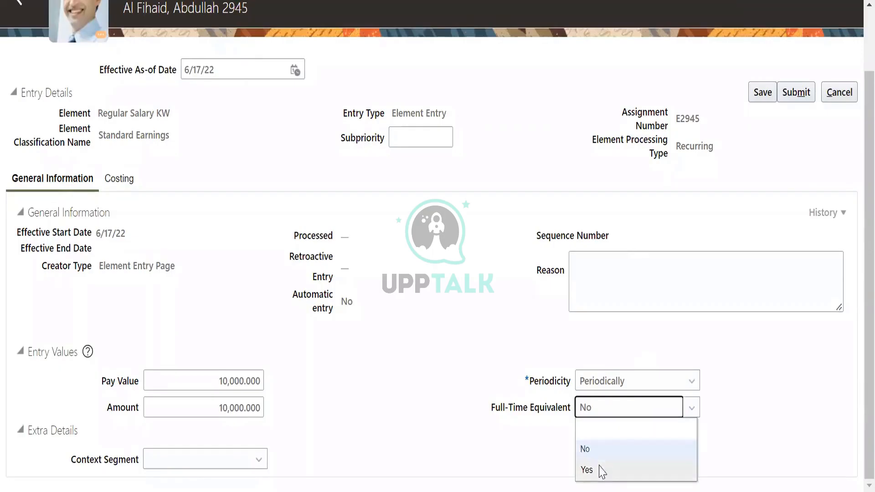
click(600, 472)
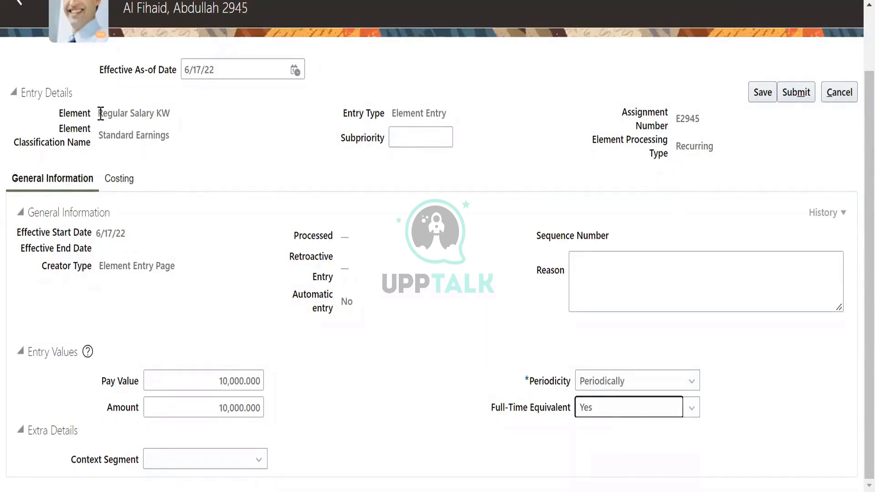
Check the entry's element, classification and entry type once more, and save the Regular Salary KW entry
drag(99, 113, 161, 114)
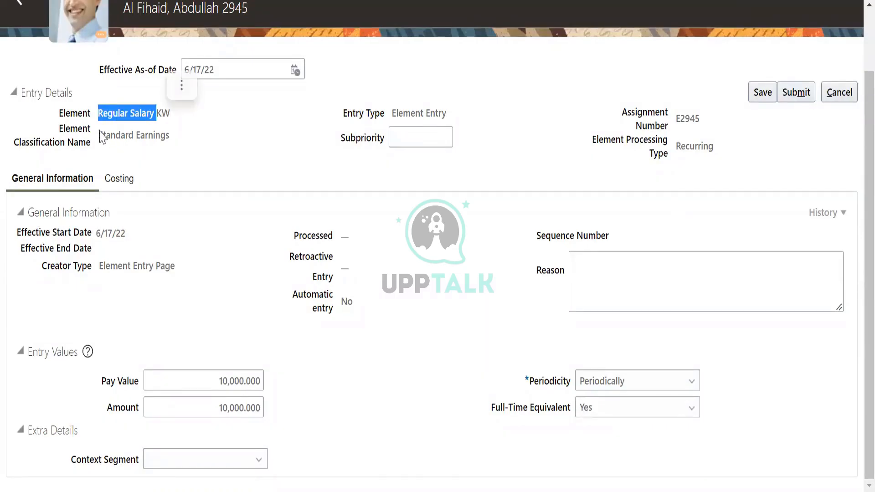
drag(100, 135, 170, 145)
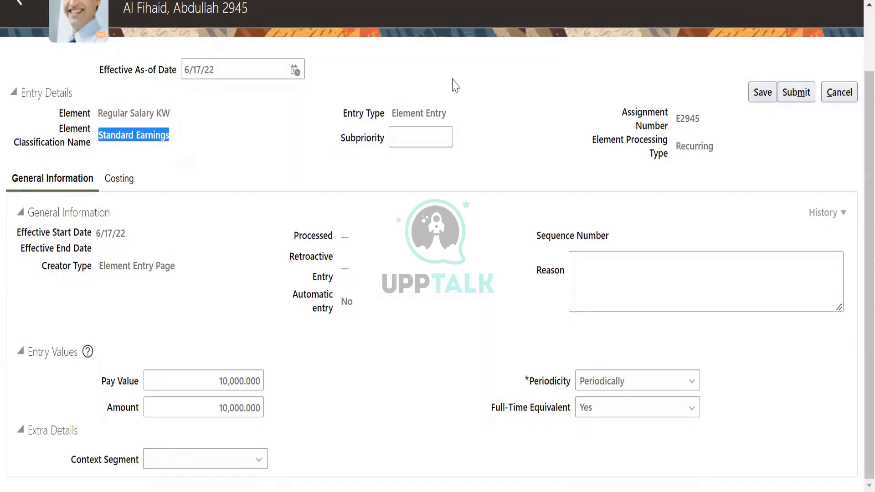
triple_click(432, 112)
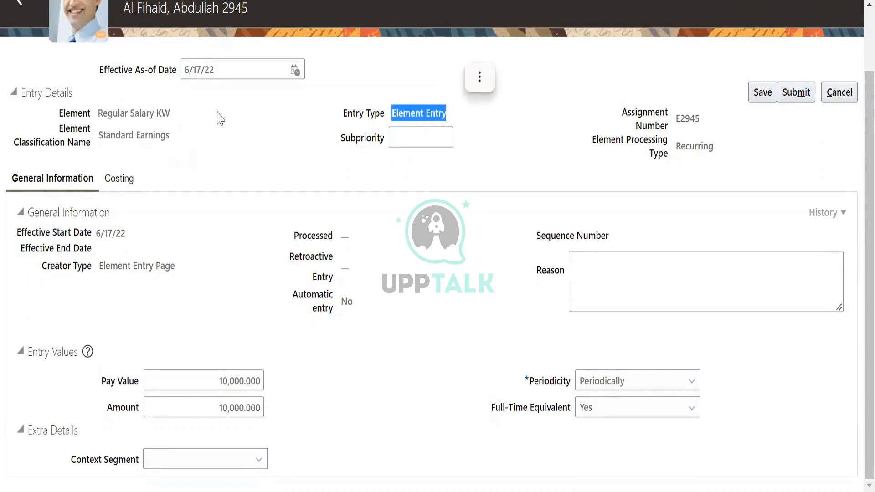
drag(103, 136, 165, 136)
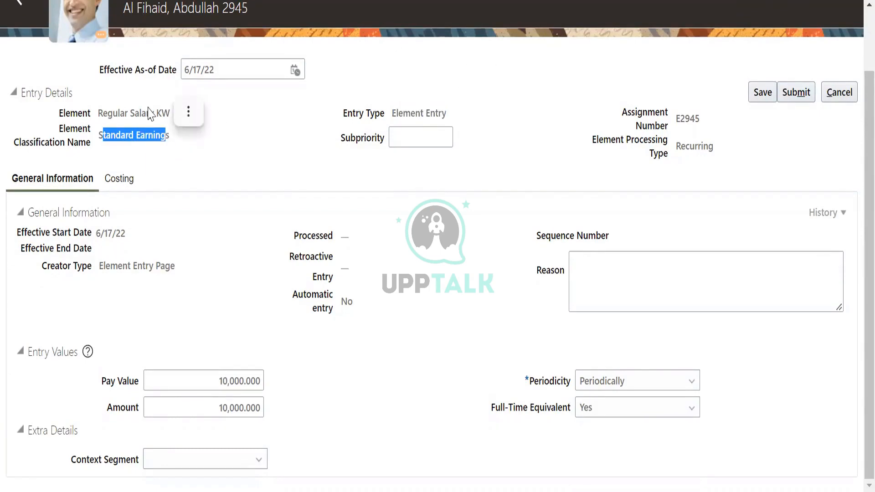
click(225, 188)
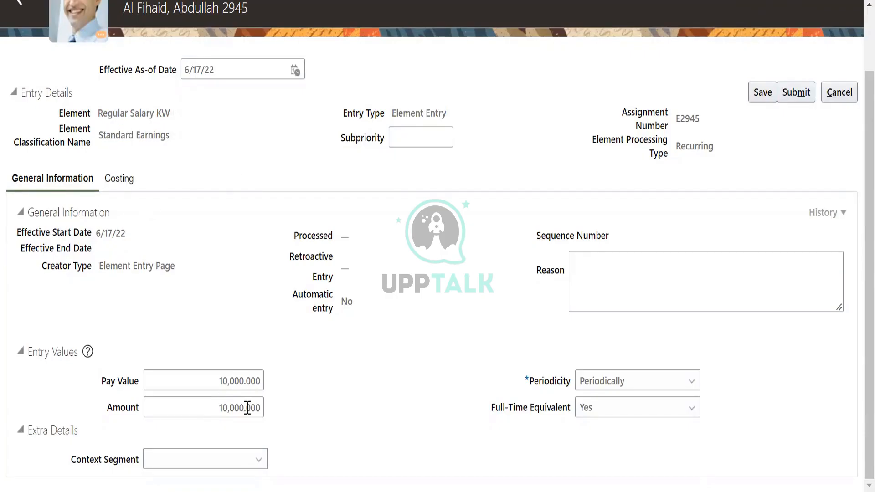
click(243, 457)
click(769, 98)
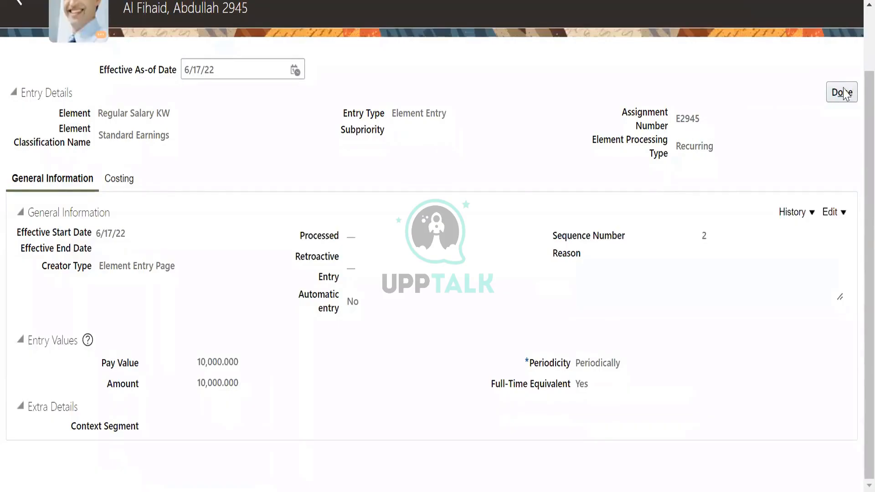
Return from the saved Regular Salary KW entry to the employee's element entries, and open and cancel another new entry
click(841, 92)
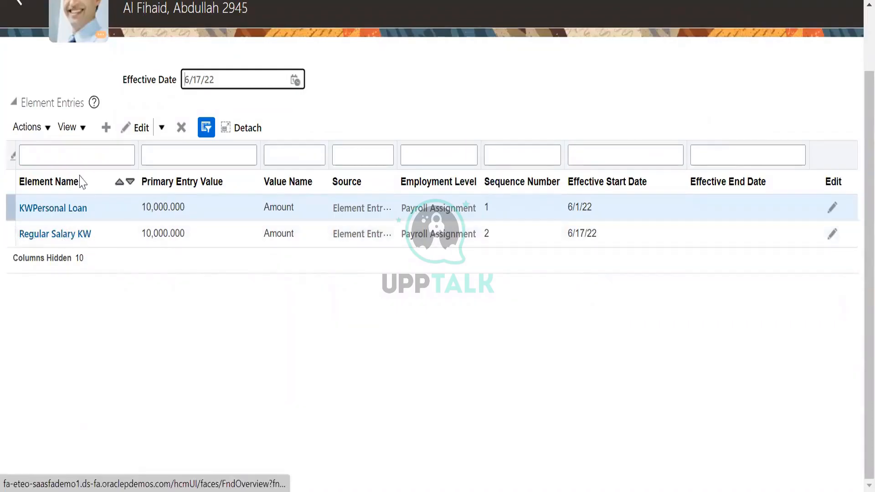
click(106, 128)
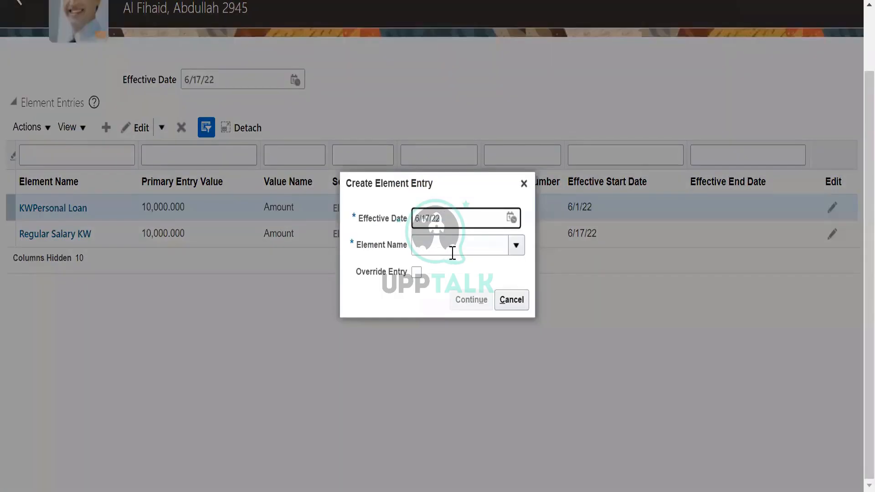
click(524, 183)
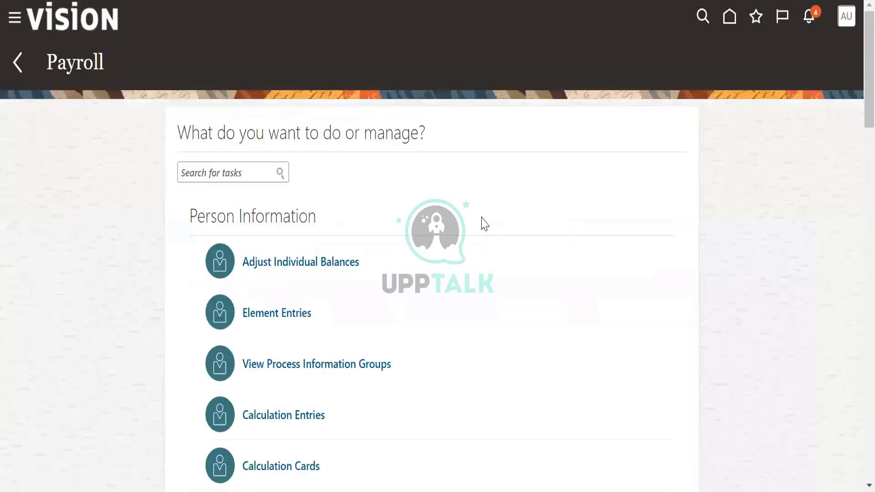
Look through the payroll tasks under Person Information, Flow Submission and Results, and Administration
scroll(482, 223, down, 5)
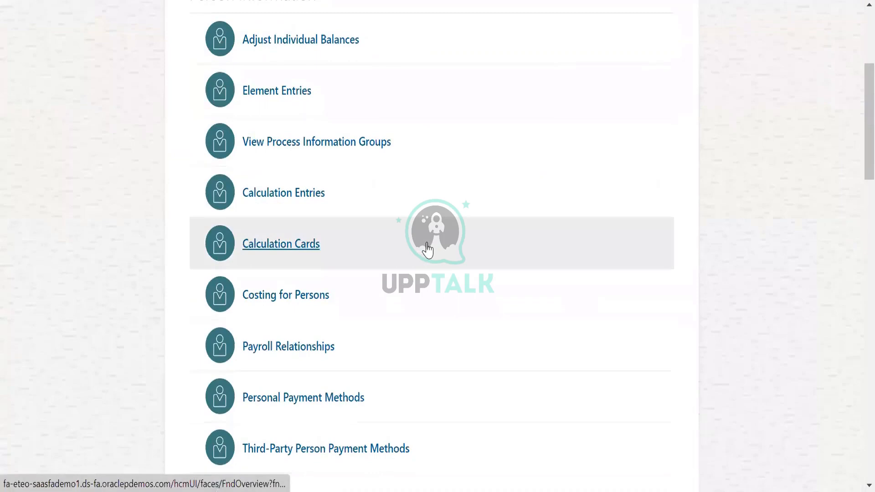
scroll(428, 250, down, 15)
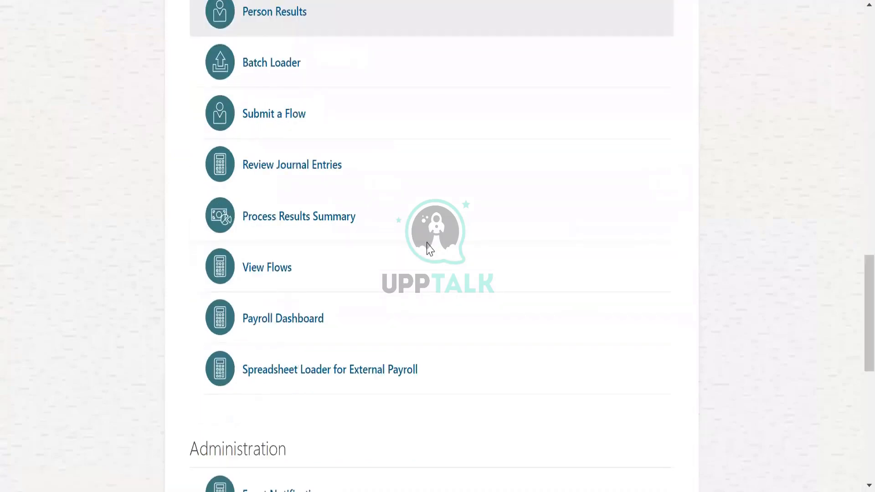
scroll(428, 250, down, 10)
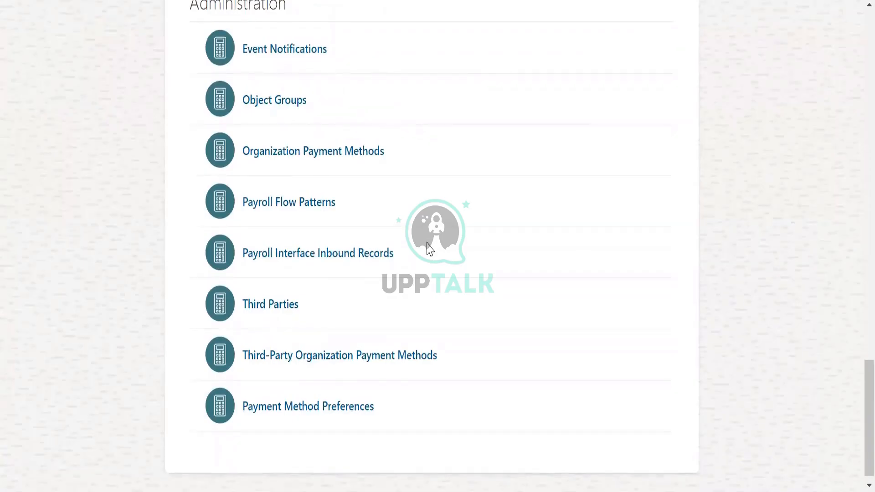
scroll(429, 249, down, 1)
scroll(428, 250, up, 3)
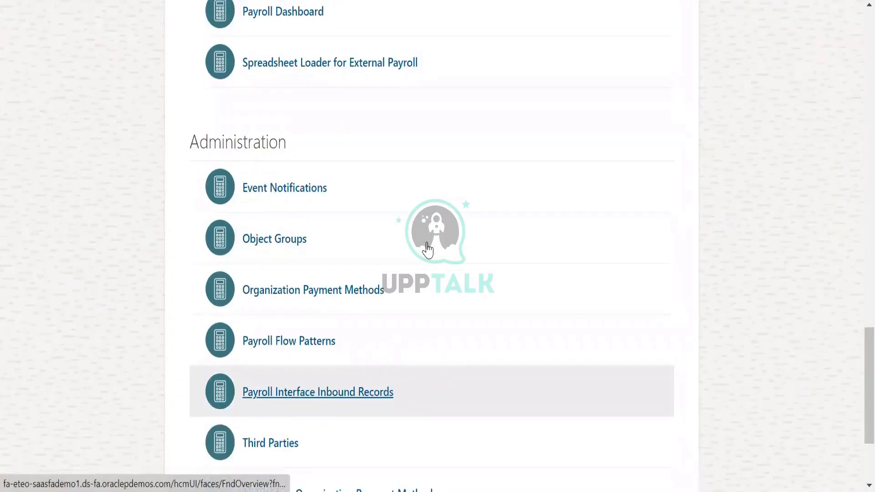
scroll(427, 249, up, 3)
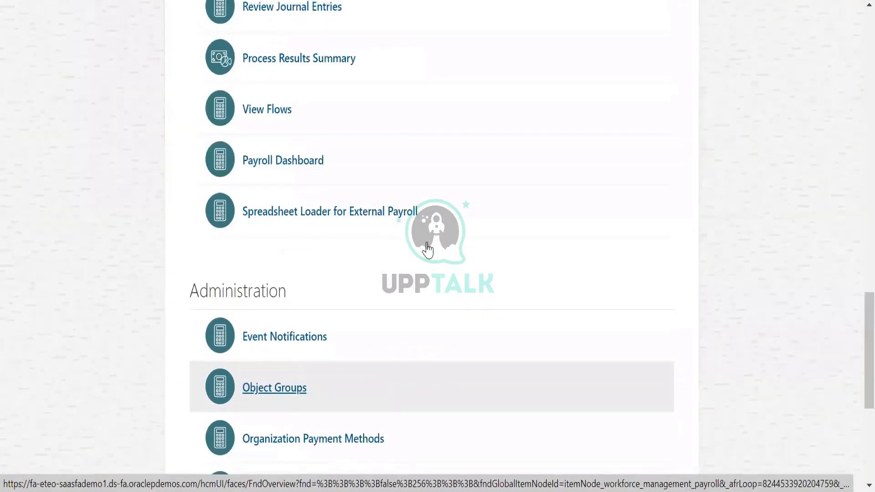
scroll(428, 250, up, 2)
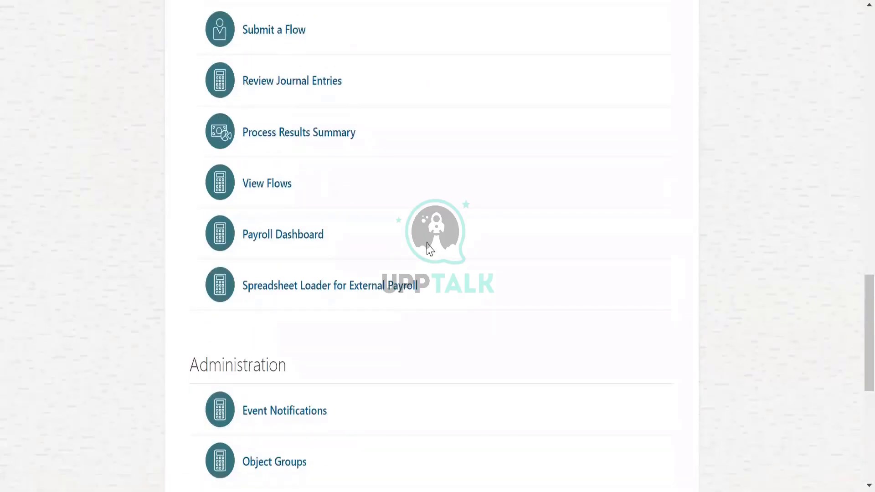
scroll(428, 249, up, 6)
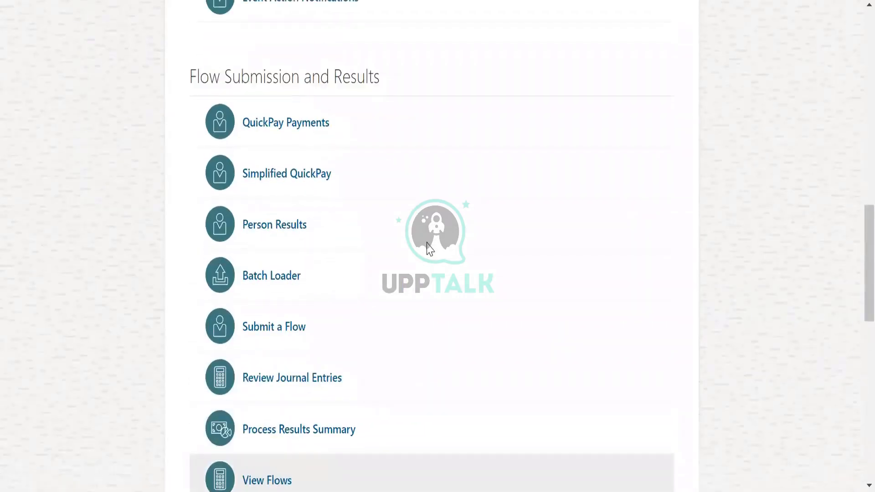
scroll(428, 249, up, 7)
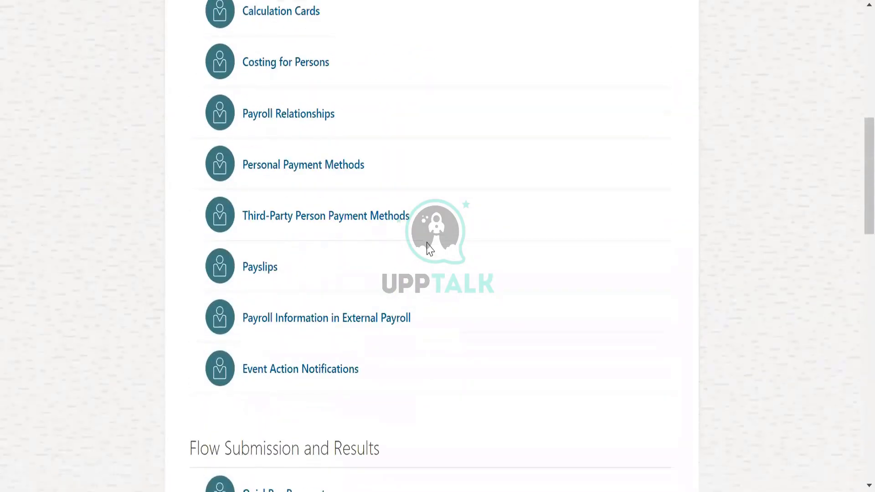
scroll(428, 250, up, 4)
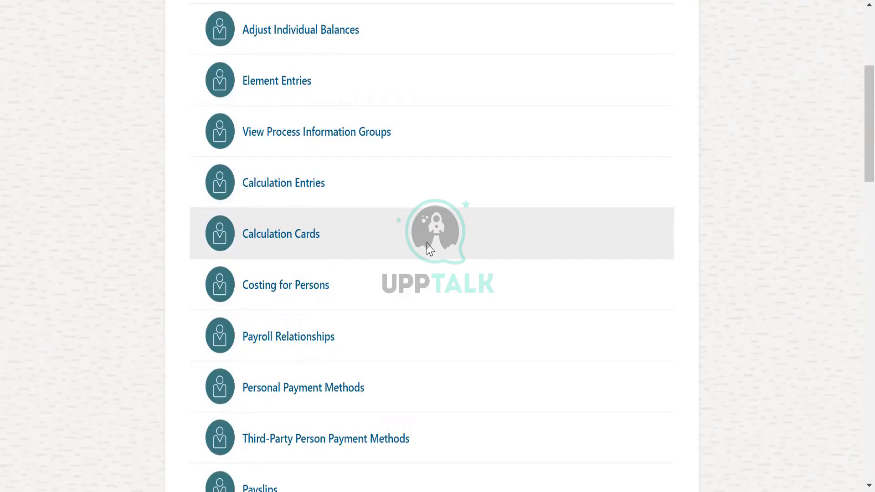
scroll(396, 160, up, 2)
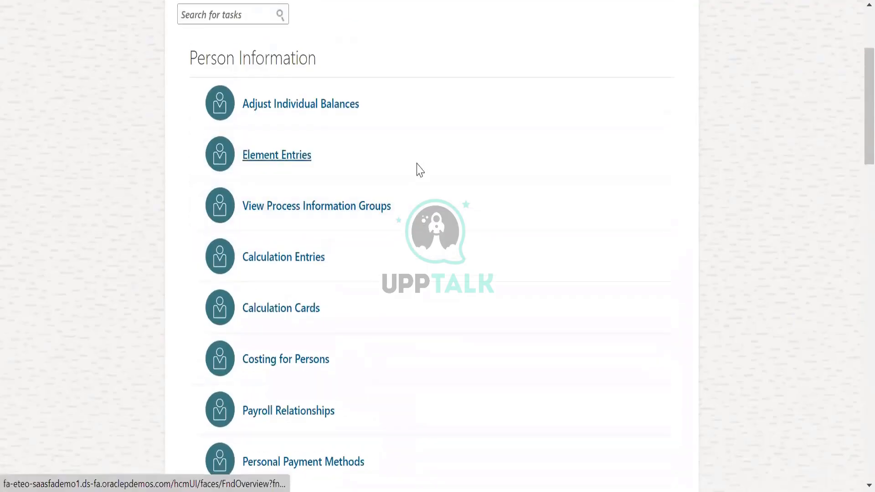
scroll(437, 193, down, 2)
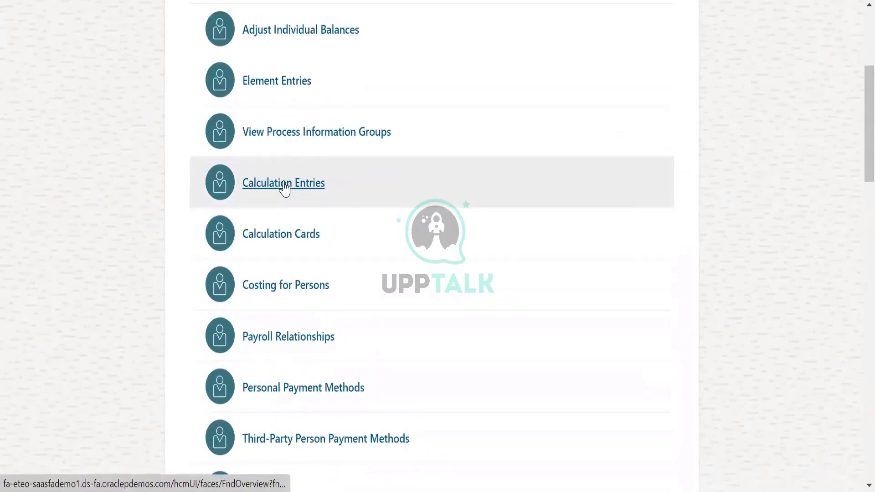
Open the Calculation Entries task and bring up its person search with filters
click(284, 184)
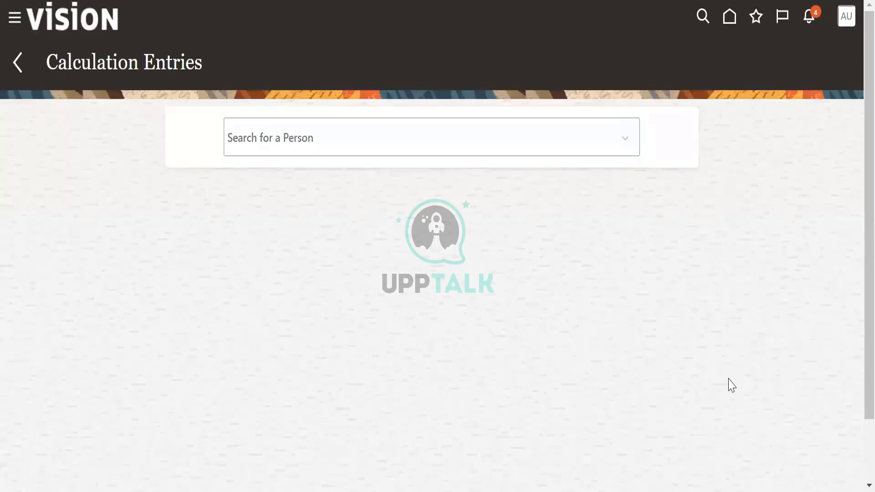
click(283, 143)
click(273, 171)
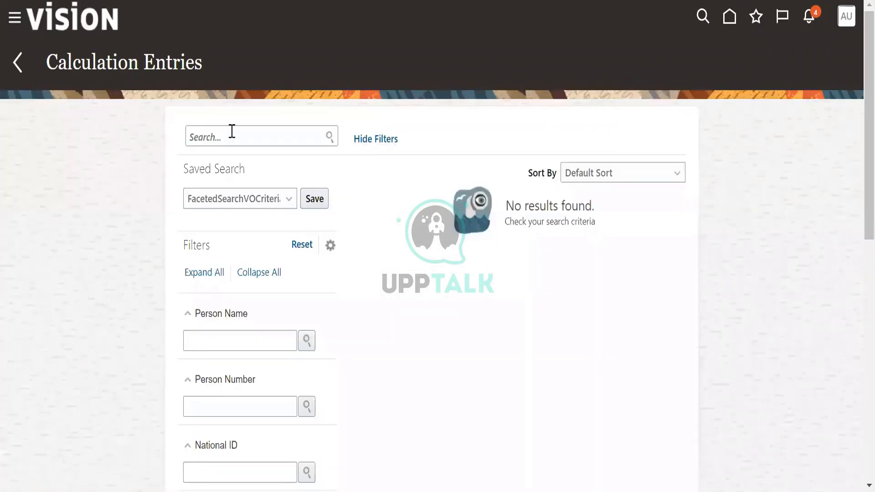
Try to search for a person in Calculation Entries with the keyword A%
click(232, 132)
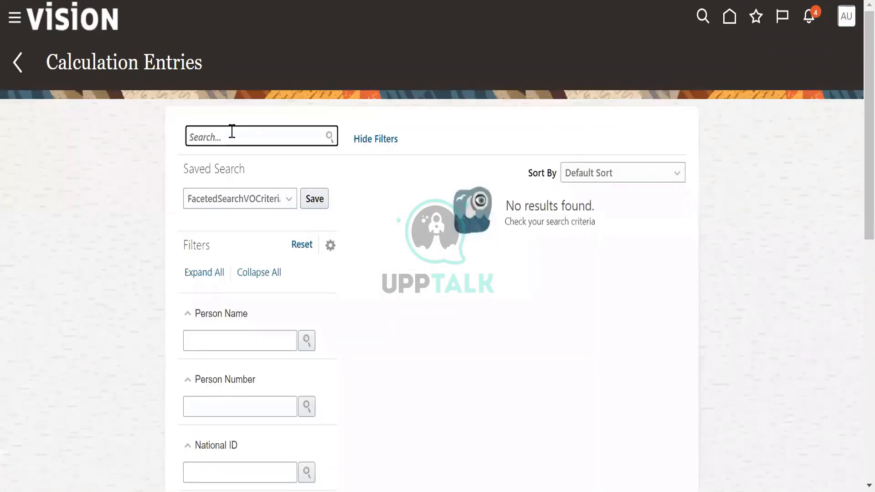
text(A)
text(^)
text(&)
key(BackSpace)
text(%)
click(330, 138)
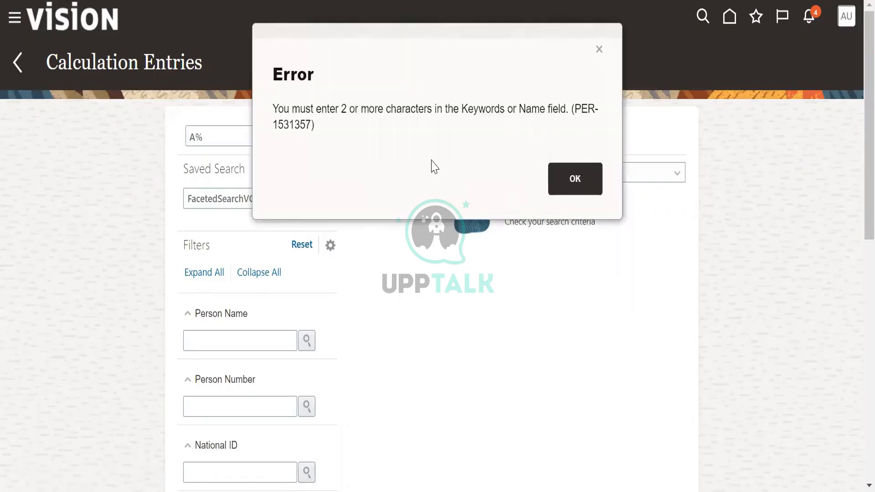
key(Return)
Change the person search keyword to AI%, run the search and open a matching employee's calculation entries
click(198, 137)
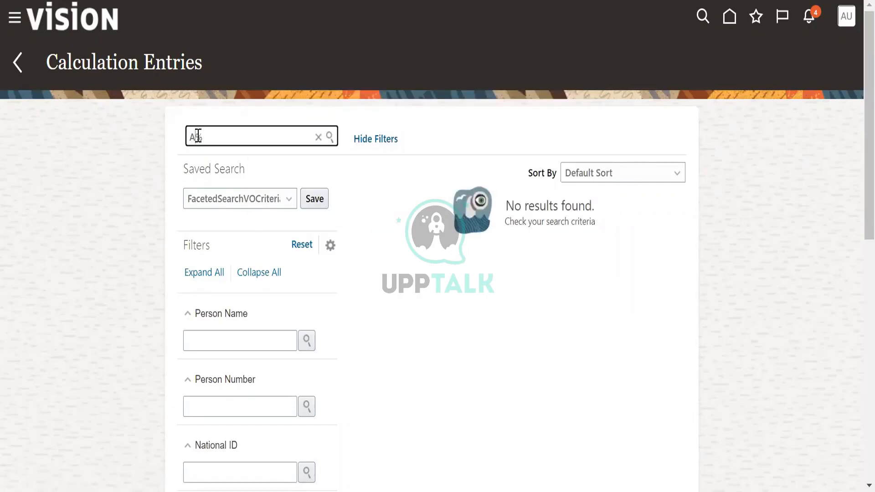
text(I)
click(330, 138)
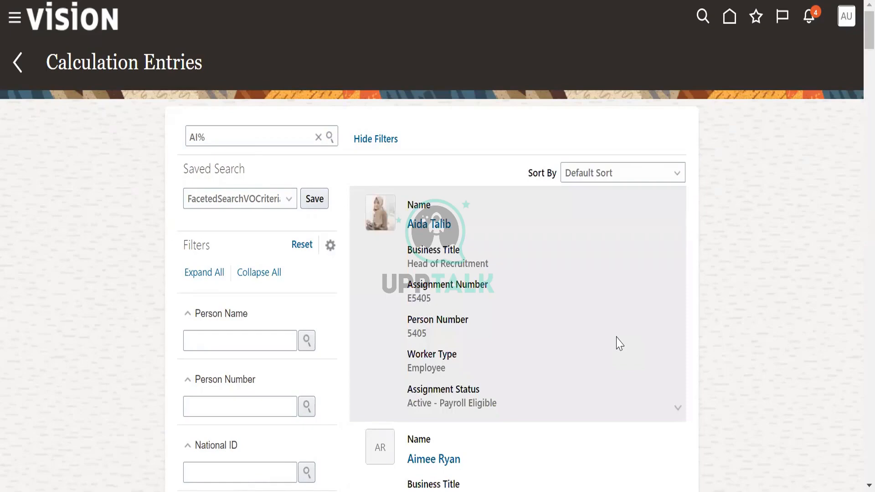
scroll(591, 331, down, 20)
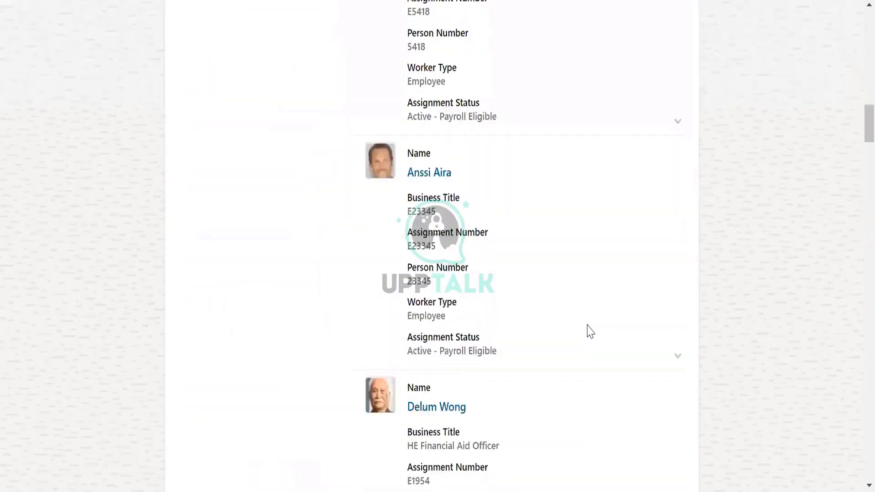
scroll(590, 332, down, 7)
click(636, 257)
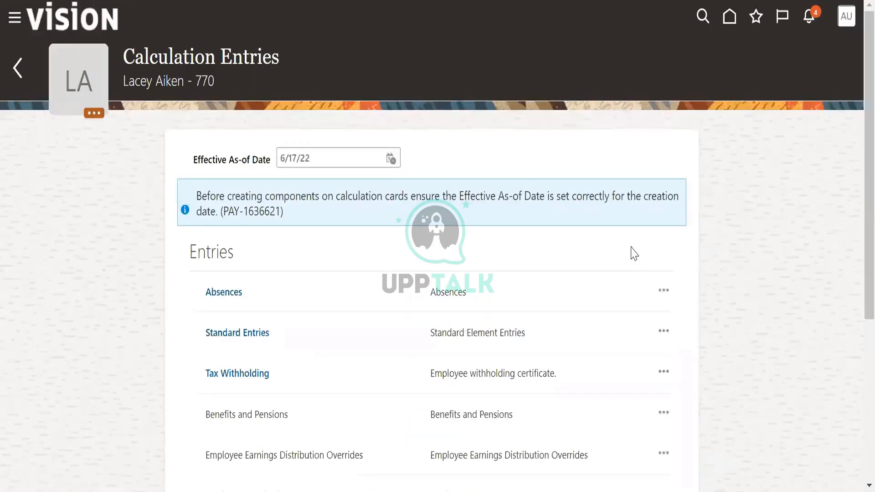
Review the employee's calculation entry types, from Absences and Standard Entries to Tax Withholding for Pension and Annuity Payments
scroll(548, 288, down, 3)
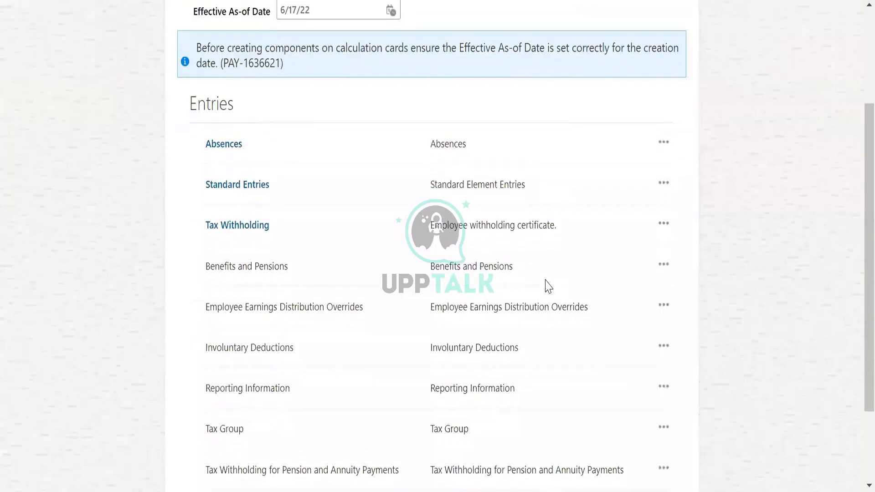
scroll(547, 287, up, 3)
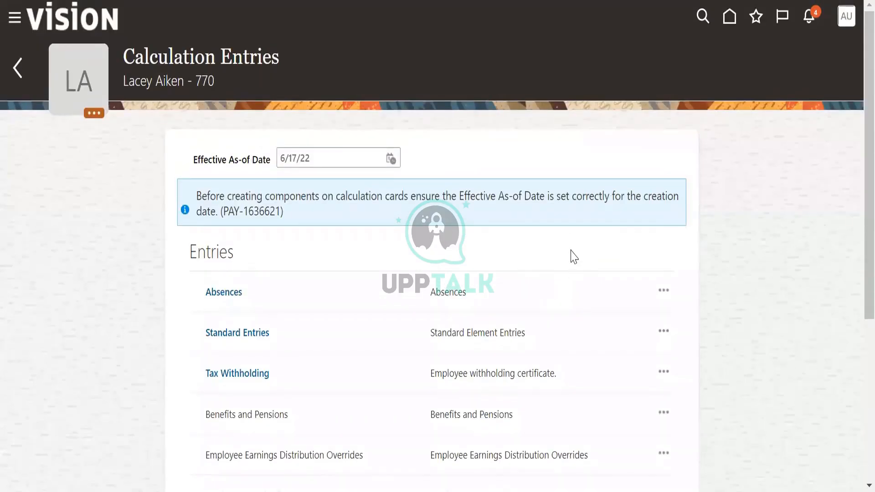
scroll(574, 258, down, 1)
scroll(574, 257, down, 3)
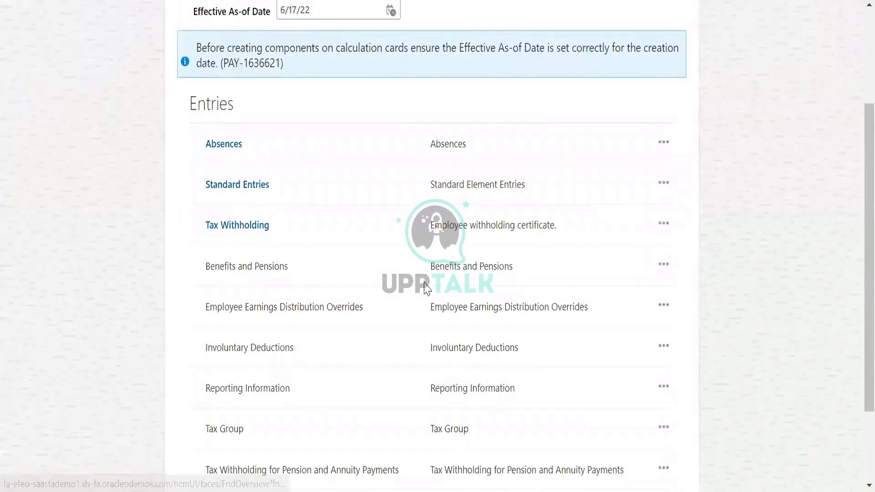
scroll(426, 288, up, 4)
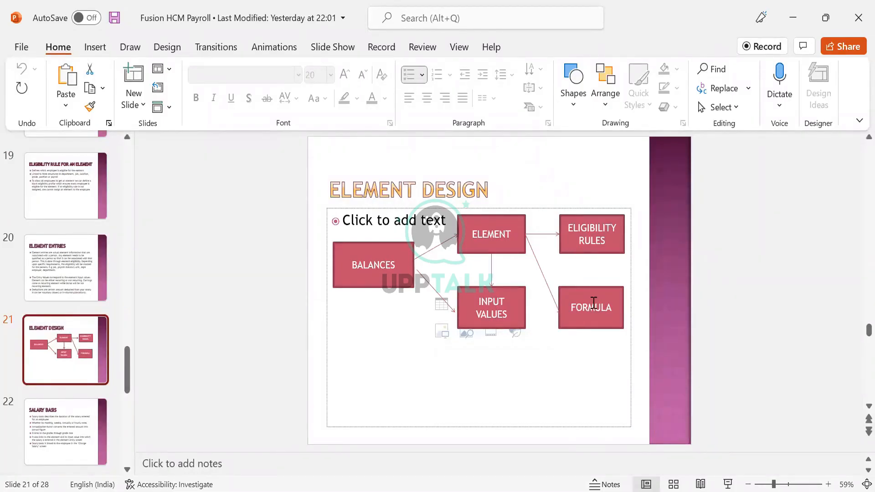
Switch to the Fusion HCM Payroll presentation in PowerPoint and show the Element Entries slide
click(84, 263)
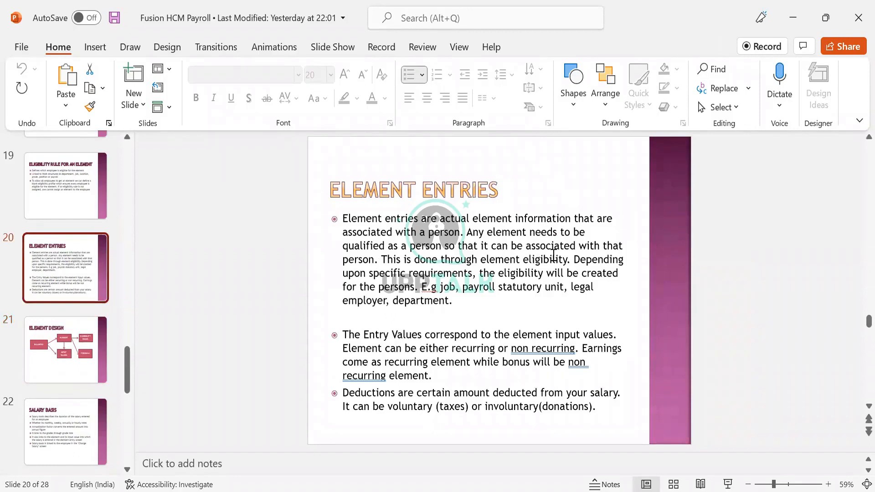